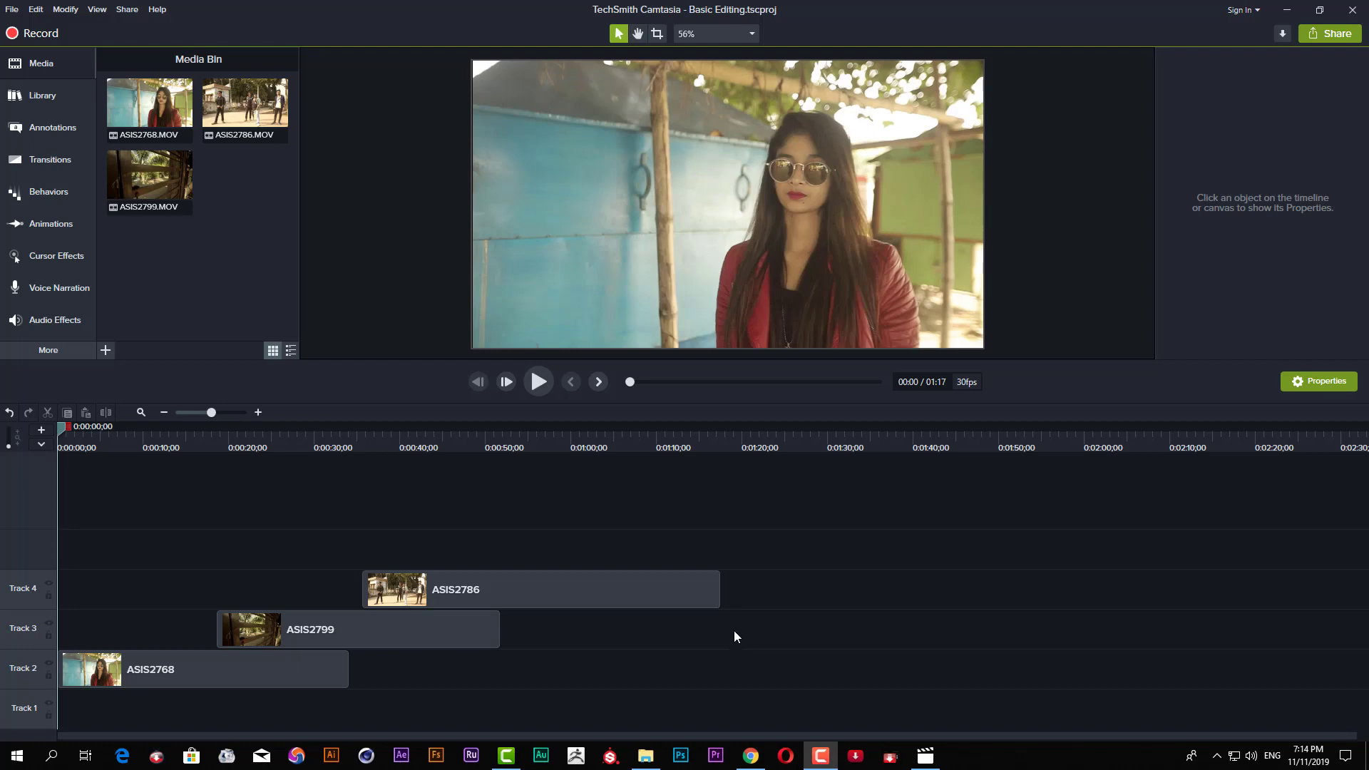
- Move the ASIS2786 clip along Track 4 to start where ASIS2799 ends, and split it at 0:00:59;24
left_click_drag(556, 602, 691, 602)
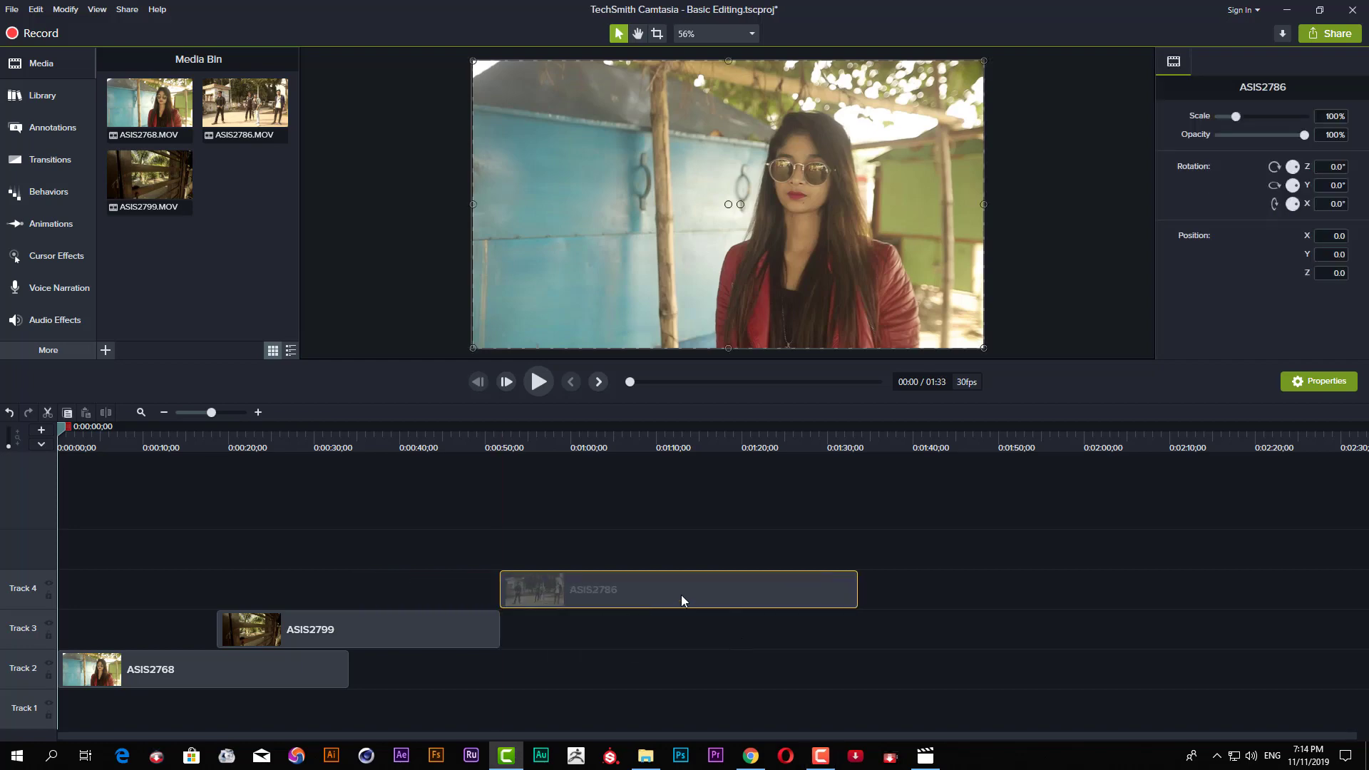
left_click_drag(498, 443, 578, 571)
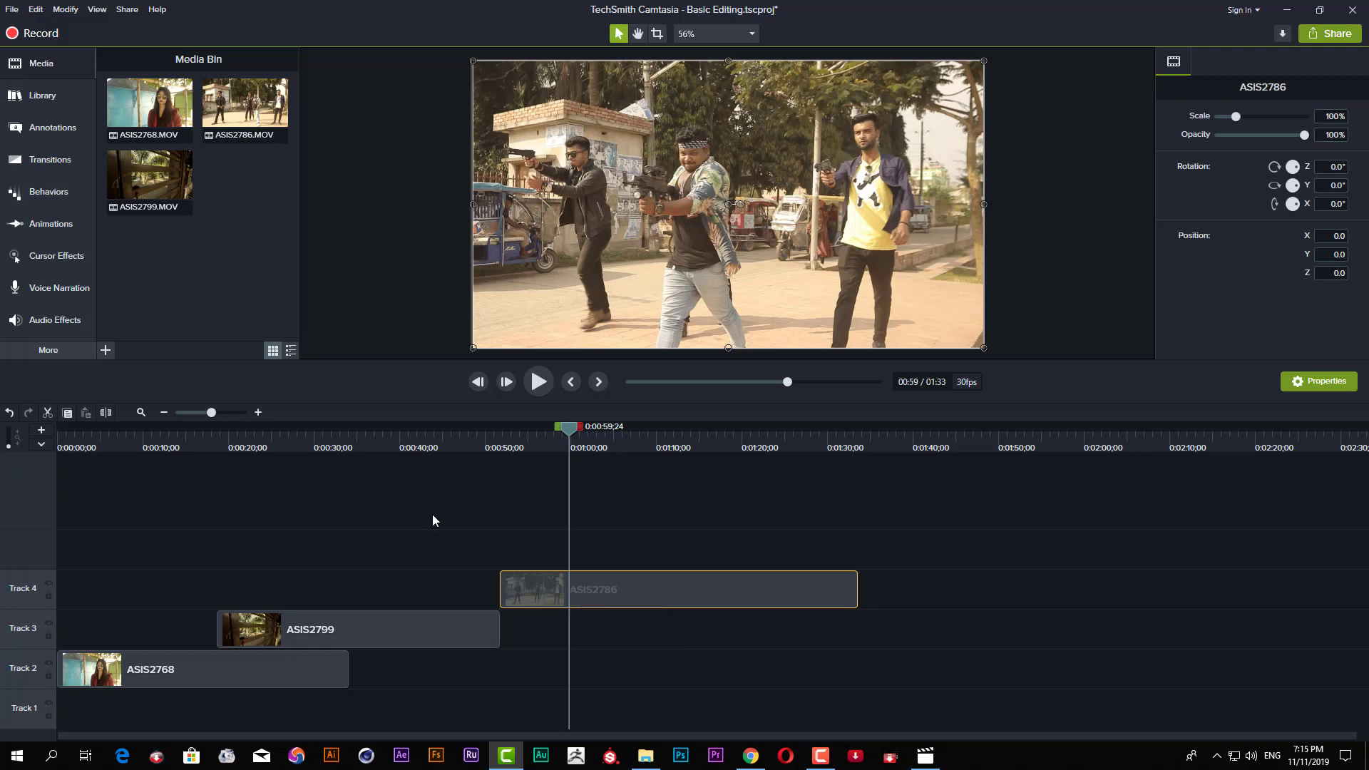
left_click(106, 413)
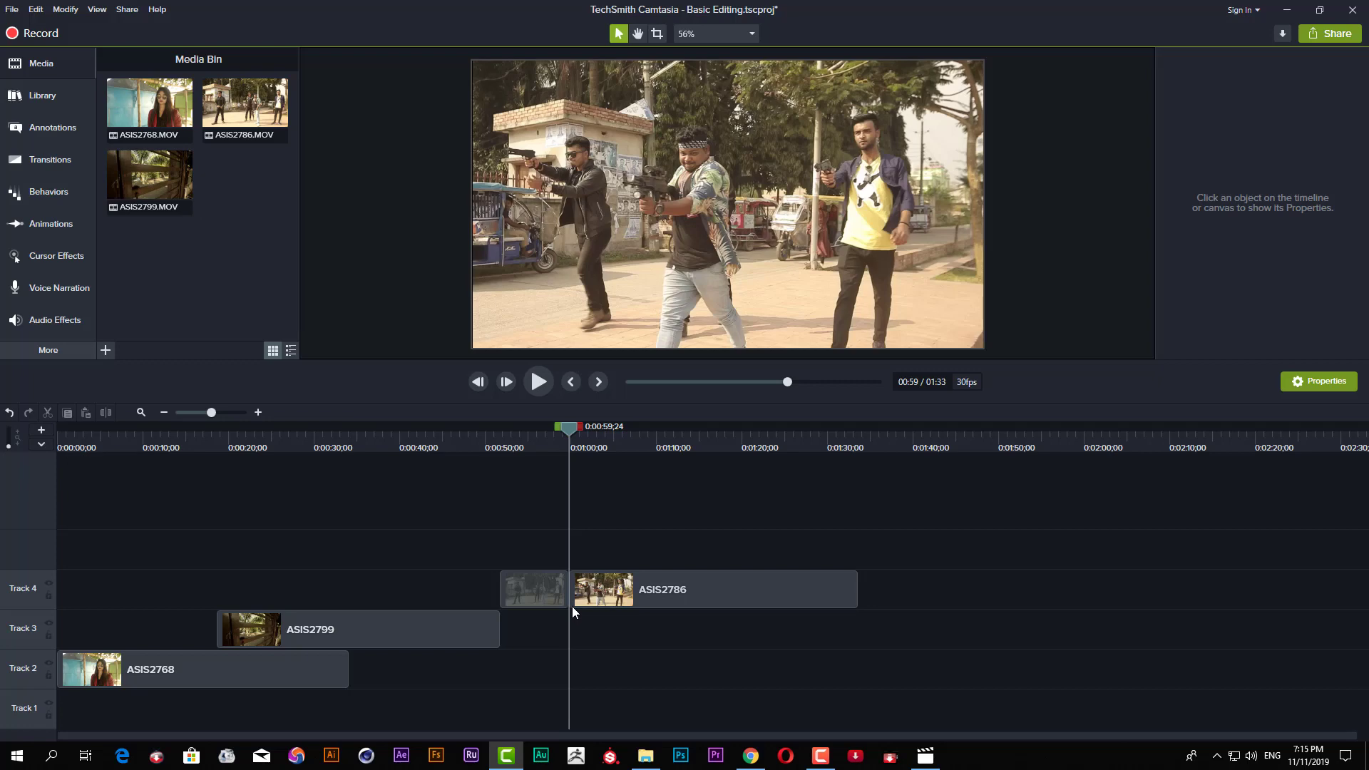
- Delete the short first piece of ASIS2786 and leave the remaining piece starting at 0:00:59;24
left_click_drag(584, 595, 598, 594)
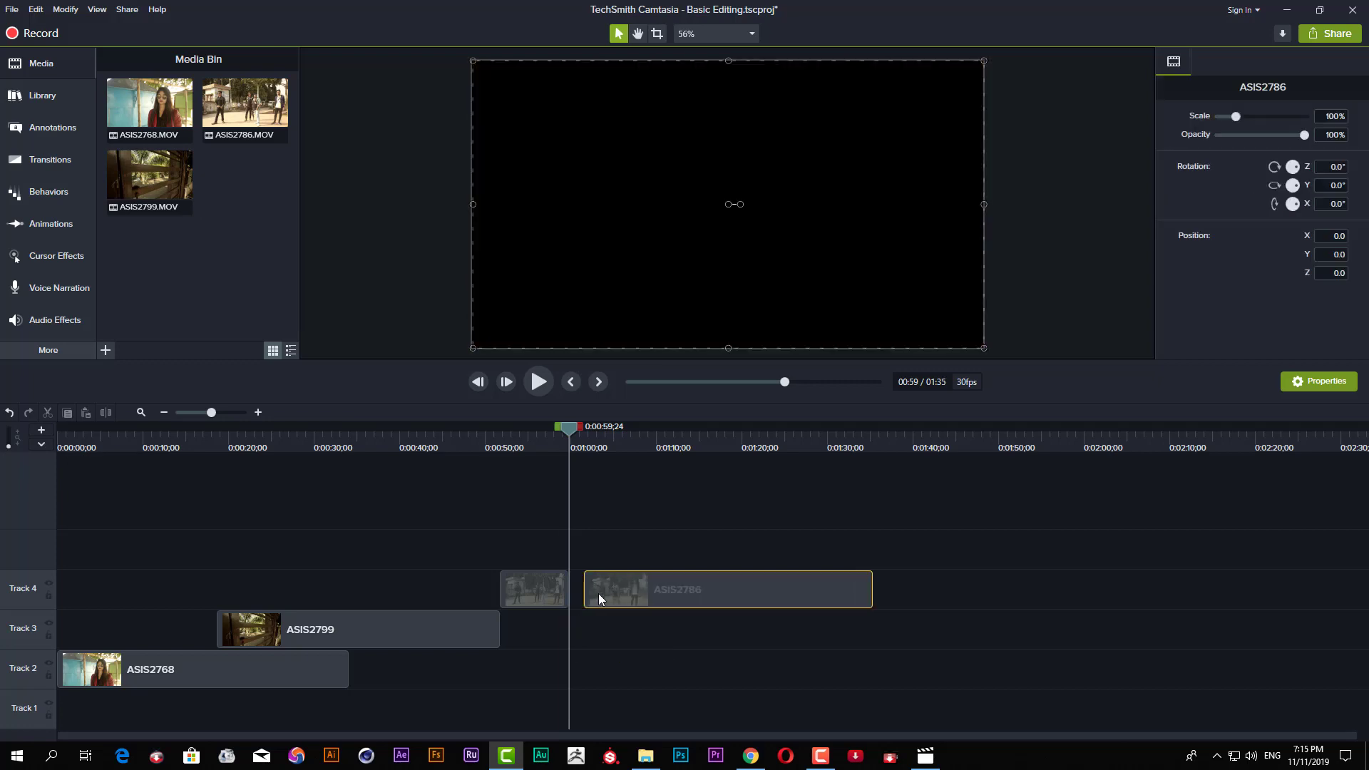
left_click(543, 594)
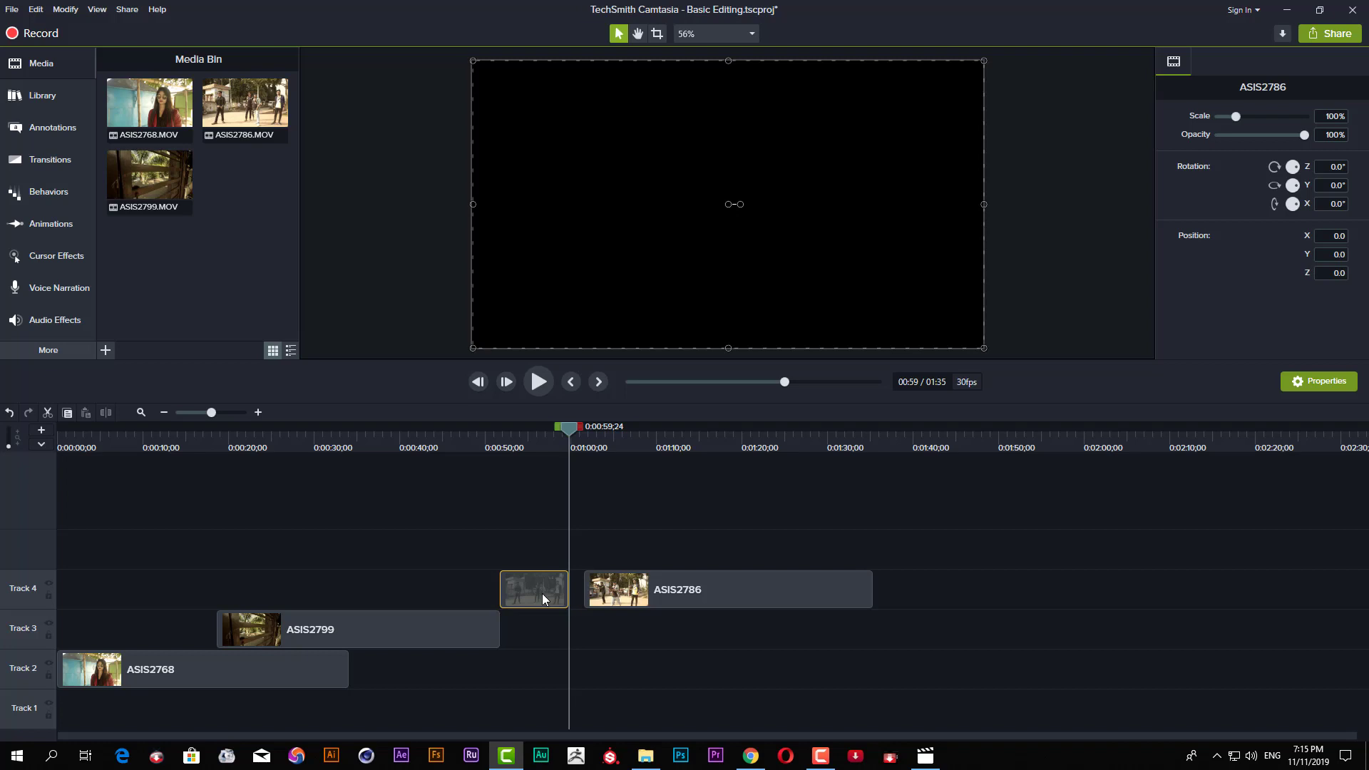
right_click(541, 589)
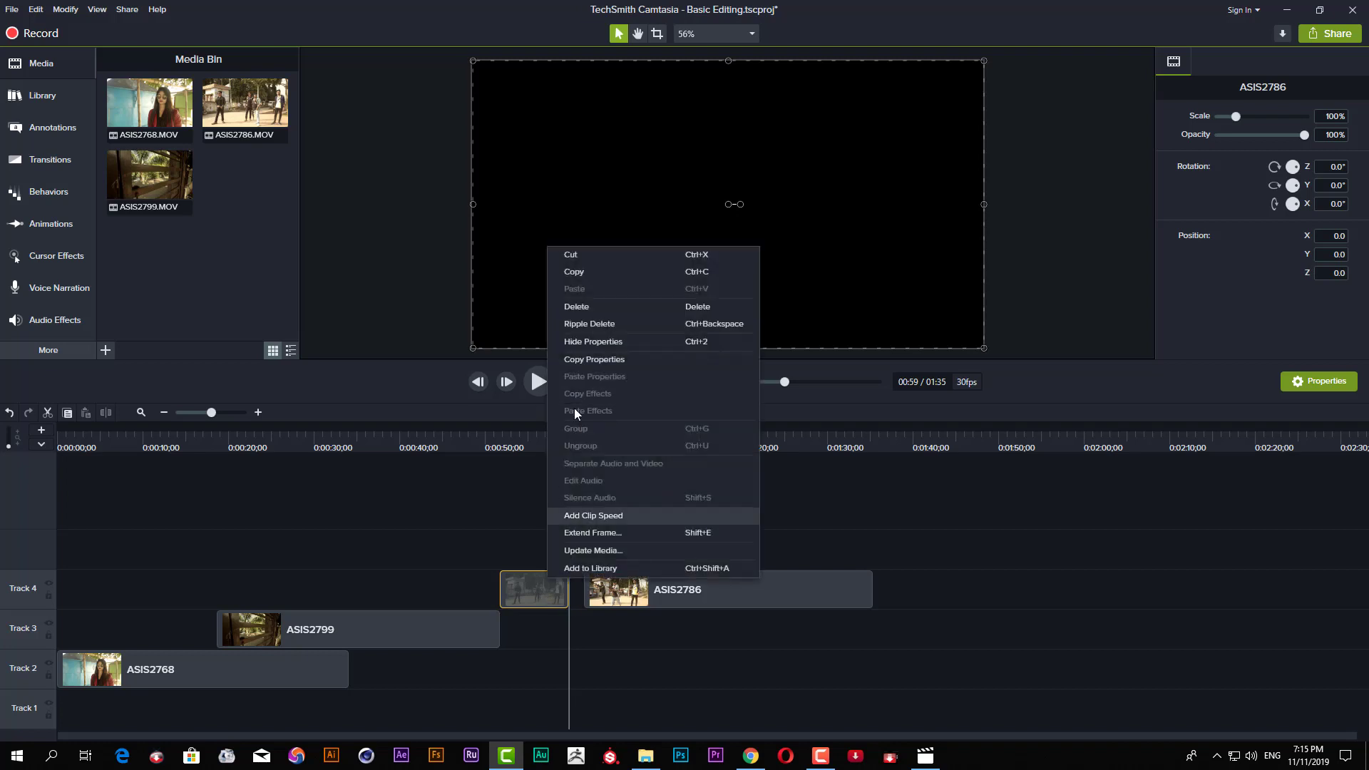
left_click(591, 311)
left_click_drag(660, 589, 632, 588)
- Split the remaining ASIS2786 clip on Track 4 at 0:01:17;06
left_click_drag(575, 433, 721, 468)
left_click(769, 574)
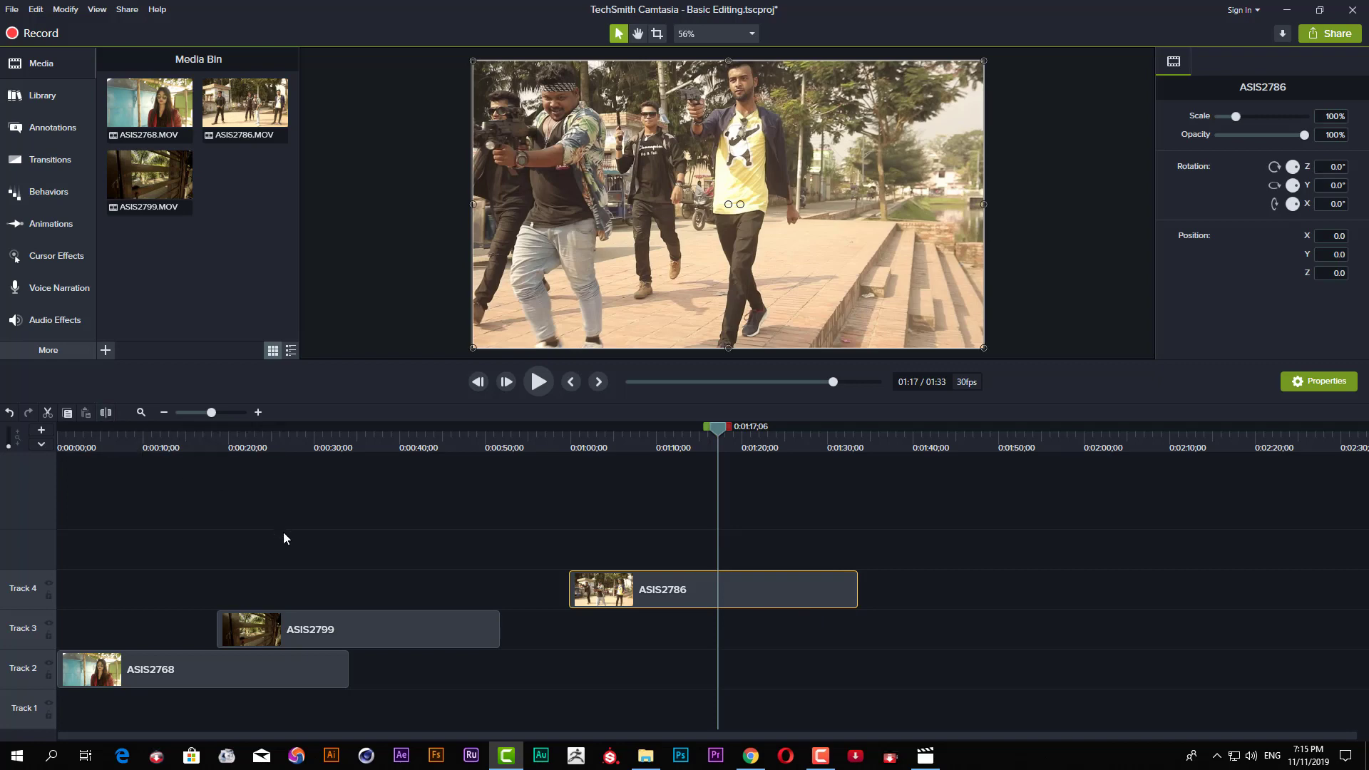
left_click(290, 549)
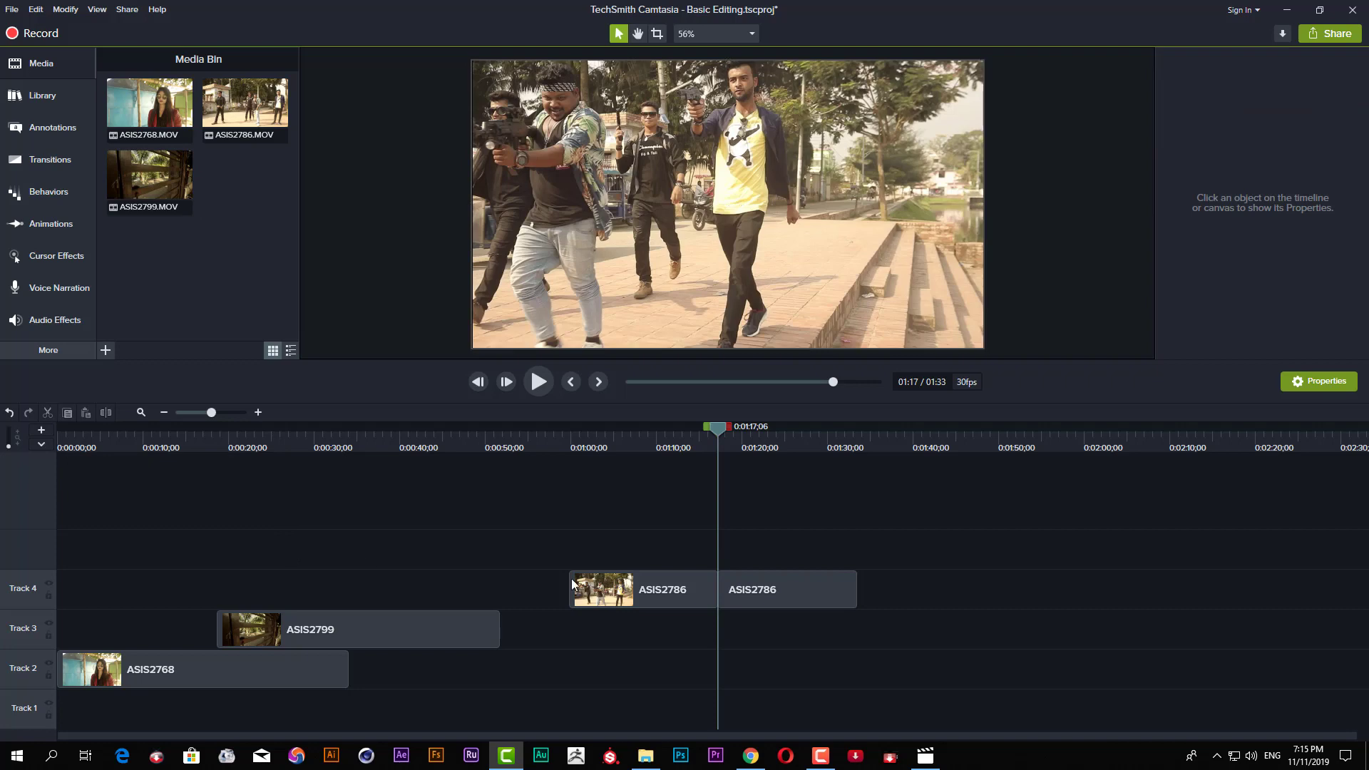
key("s")
- Delete the piece of ASIS2786 that follows the split at 0:01:17;06
left_click(690, 600)
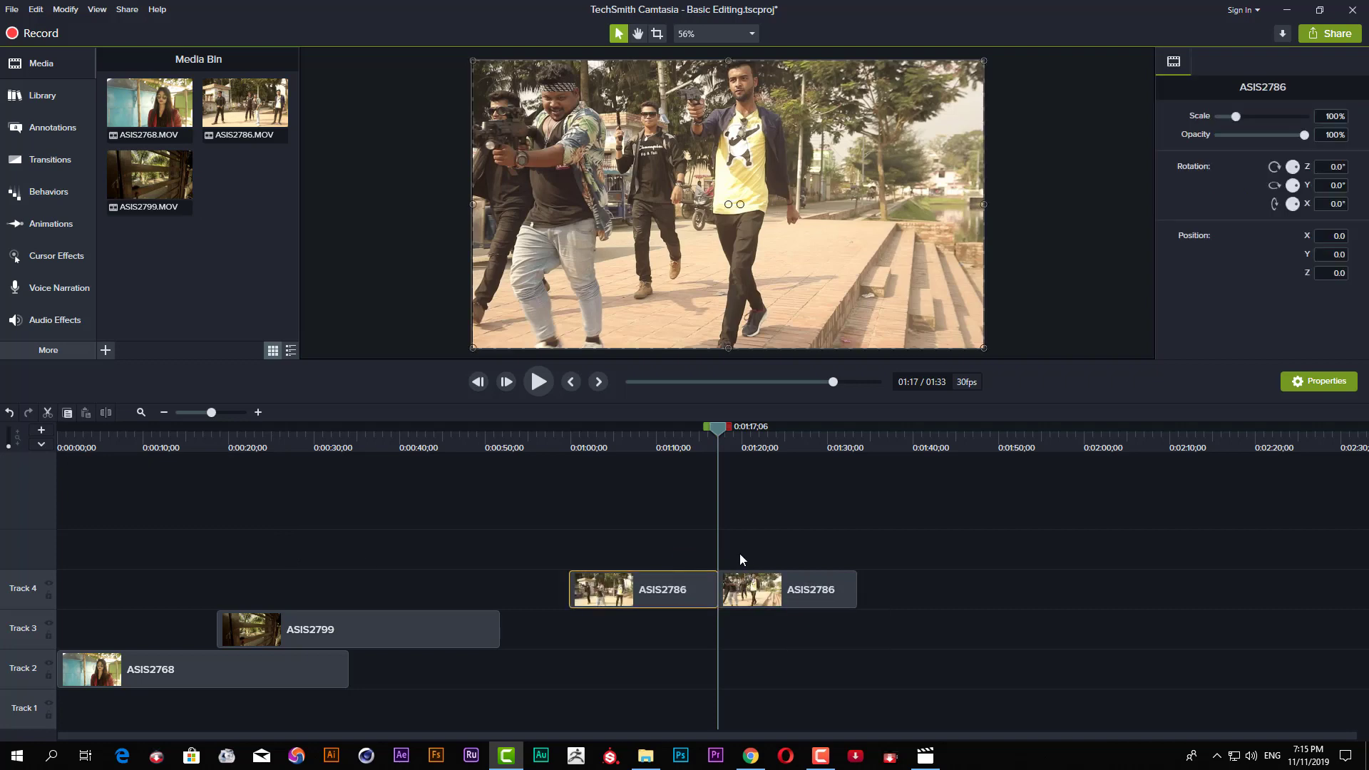
left_click(792, 596)
left_click(850, 633)
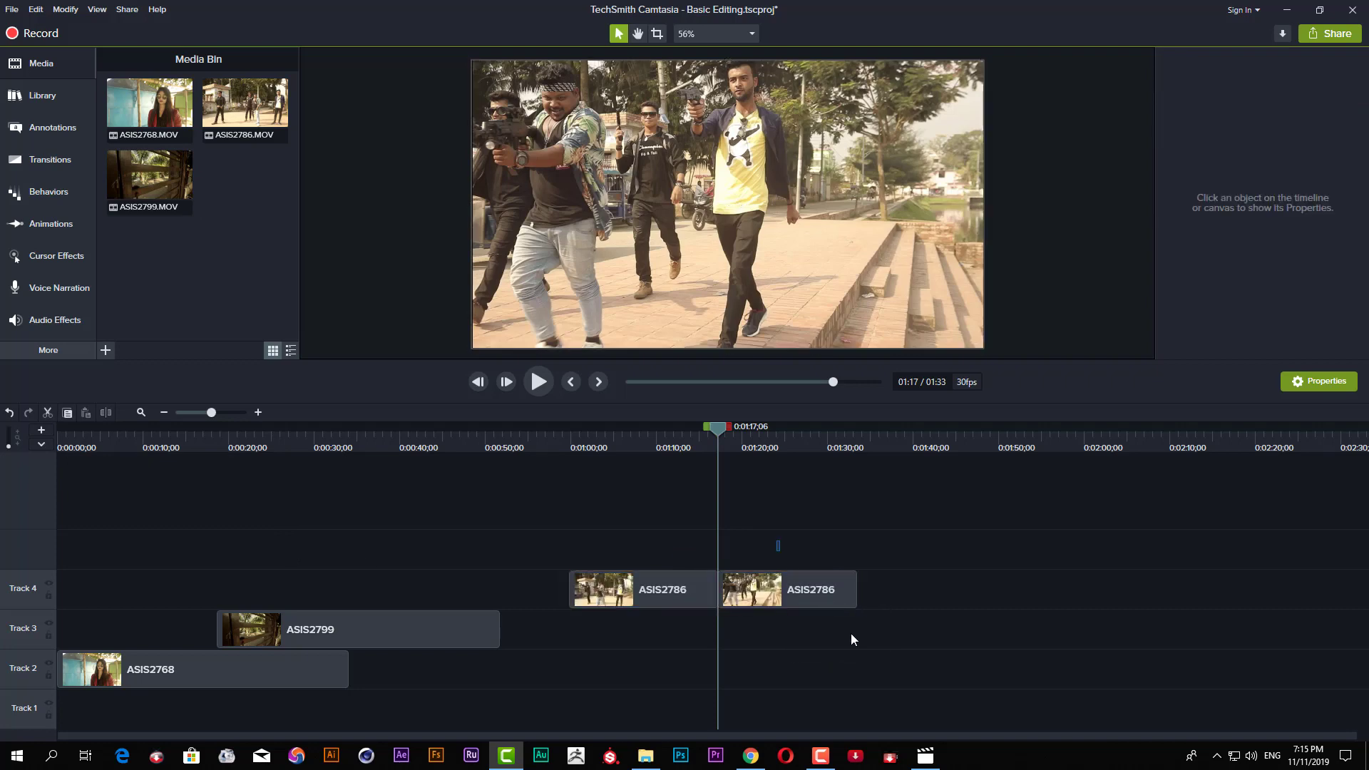
left_click(821, 592)
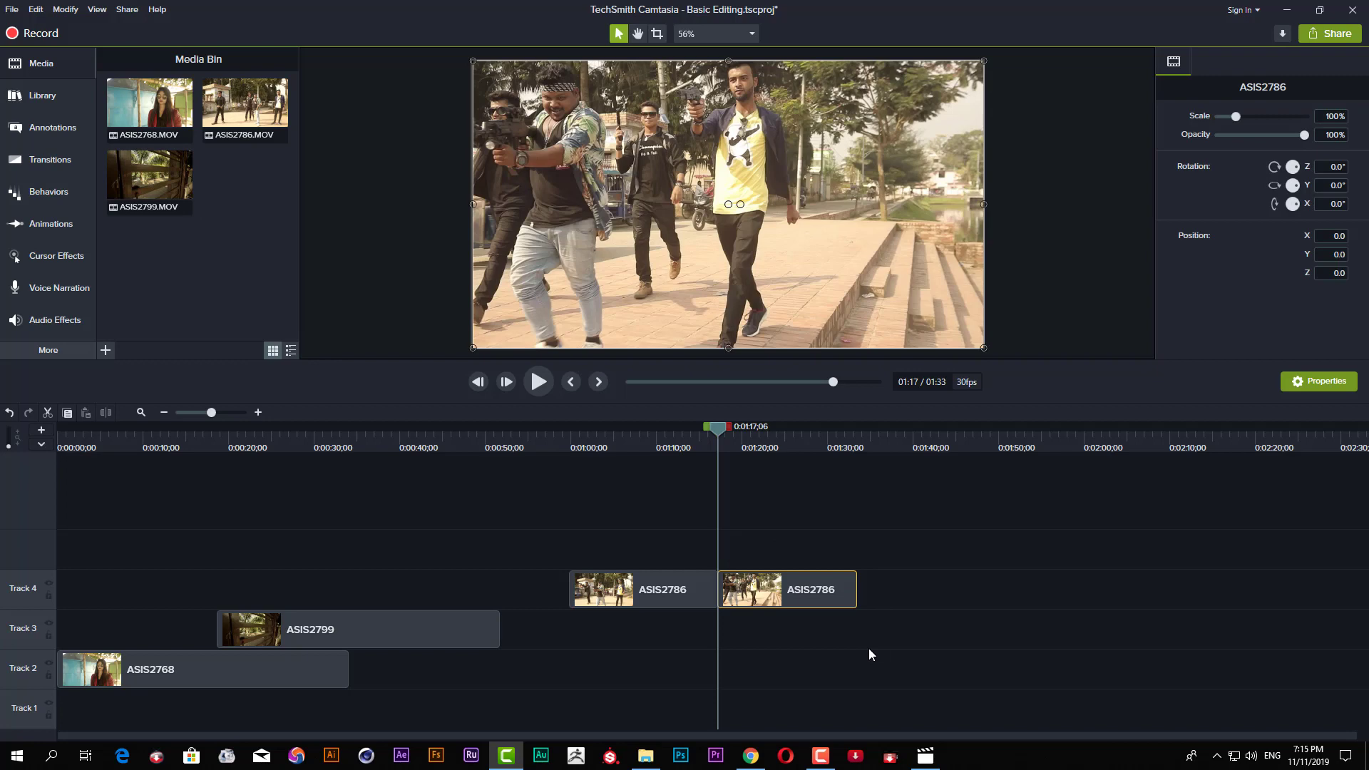
key("Delete")
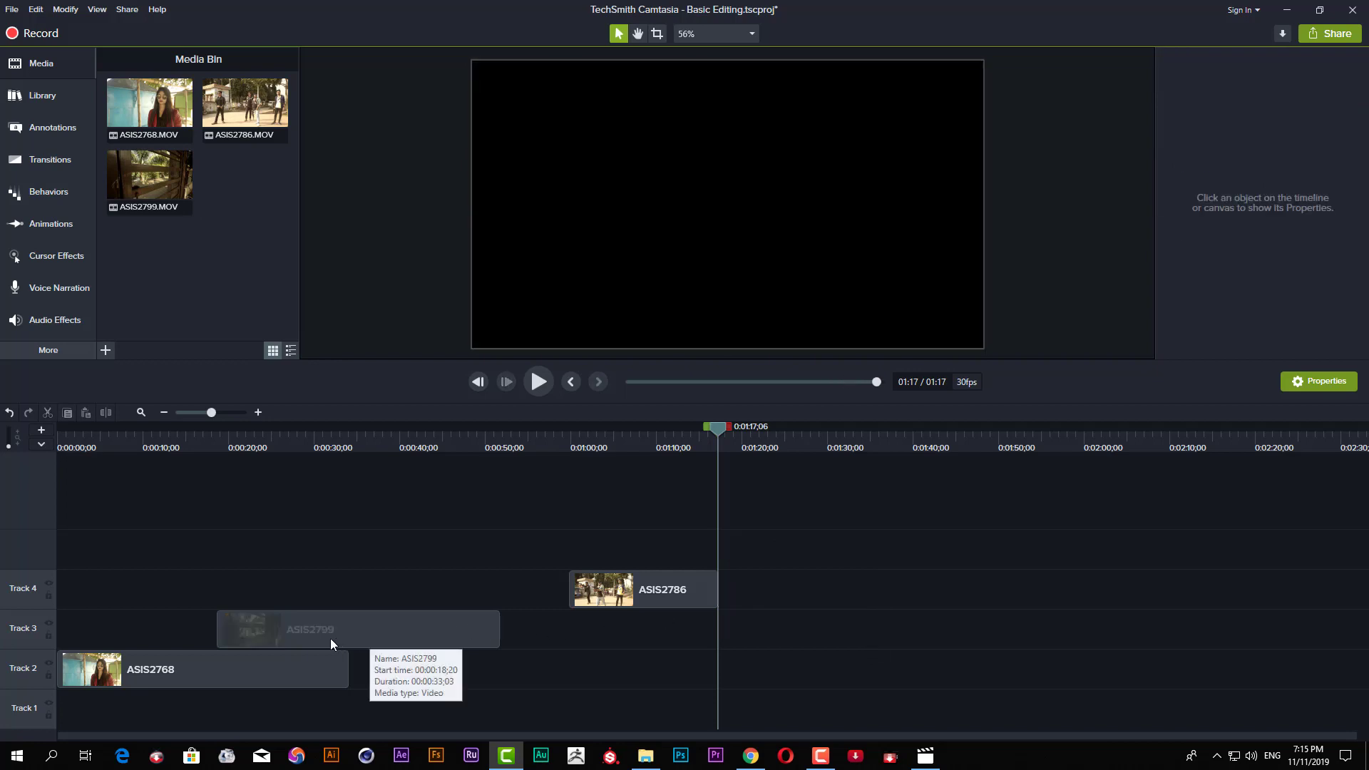
- Move the ASIS2799 clip onto Track 4 after ASIS2786, leaving a gap, and split it at 0:01:42;15
left_click_drag(331, 639, 852, 581)
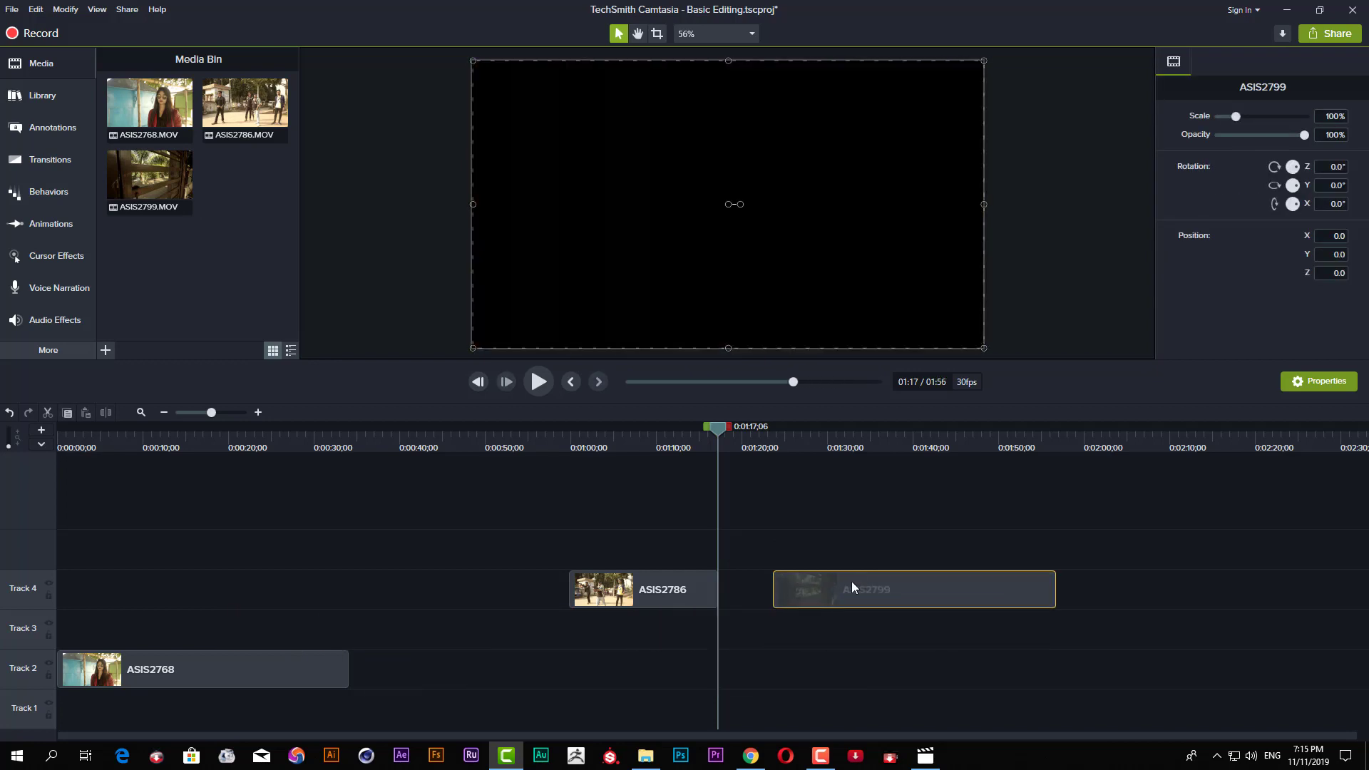
left_click_drag(764, 447, 934, 490)
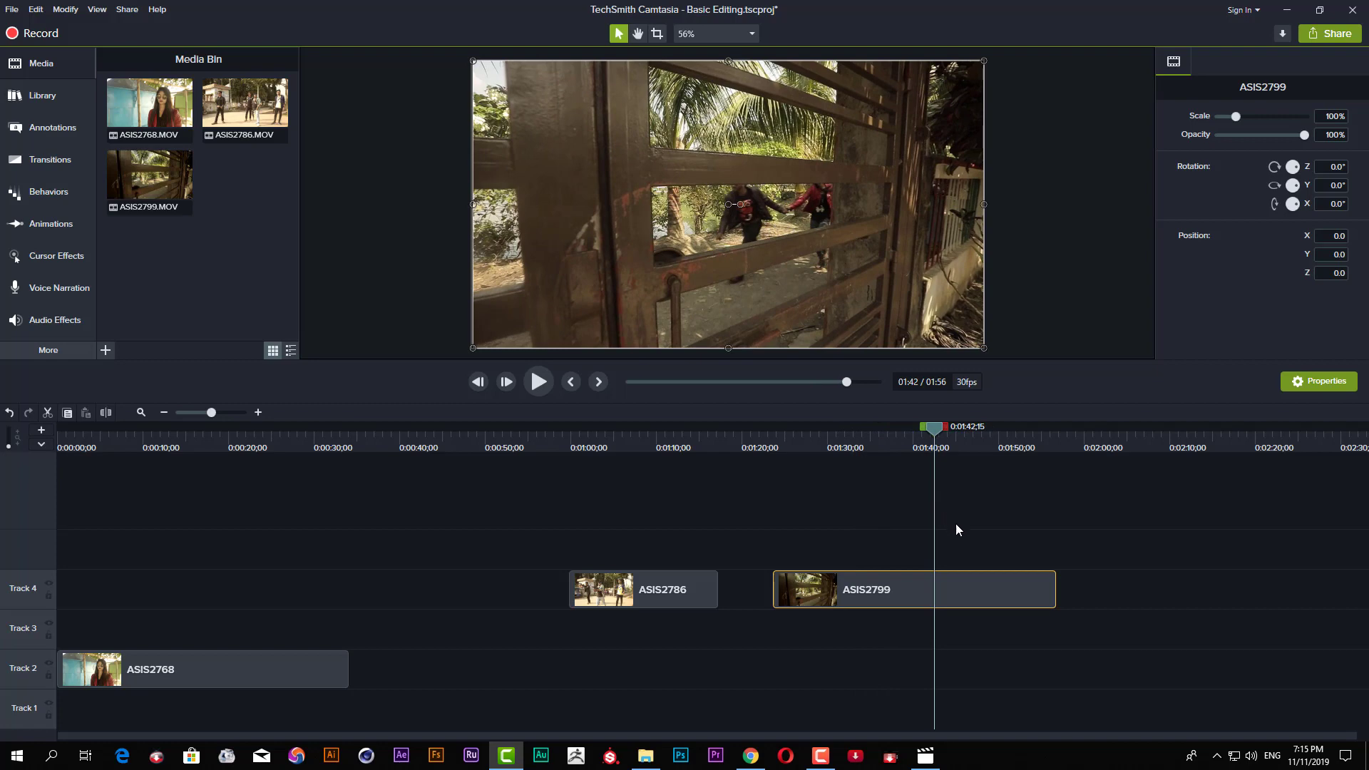
left_click(104, 414)
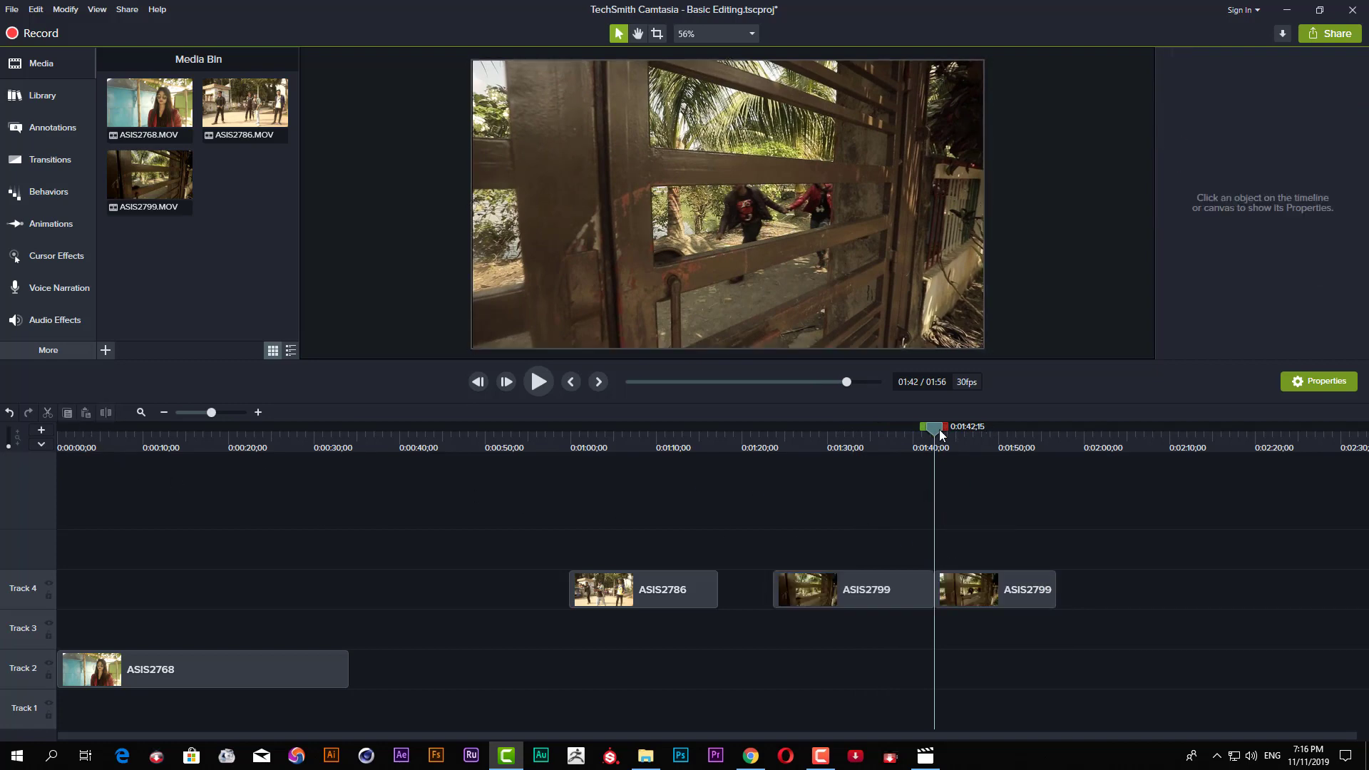
- Split ASIS2799 again at 0:01:50;15 and delete its first and last pieces, keeping only the middle one
left_click_drag(939, 429, 1007, 447)
left_click(1041, 592)
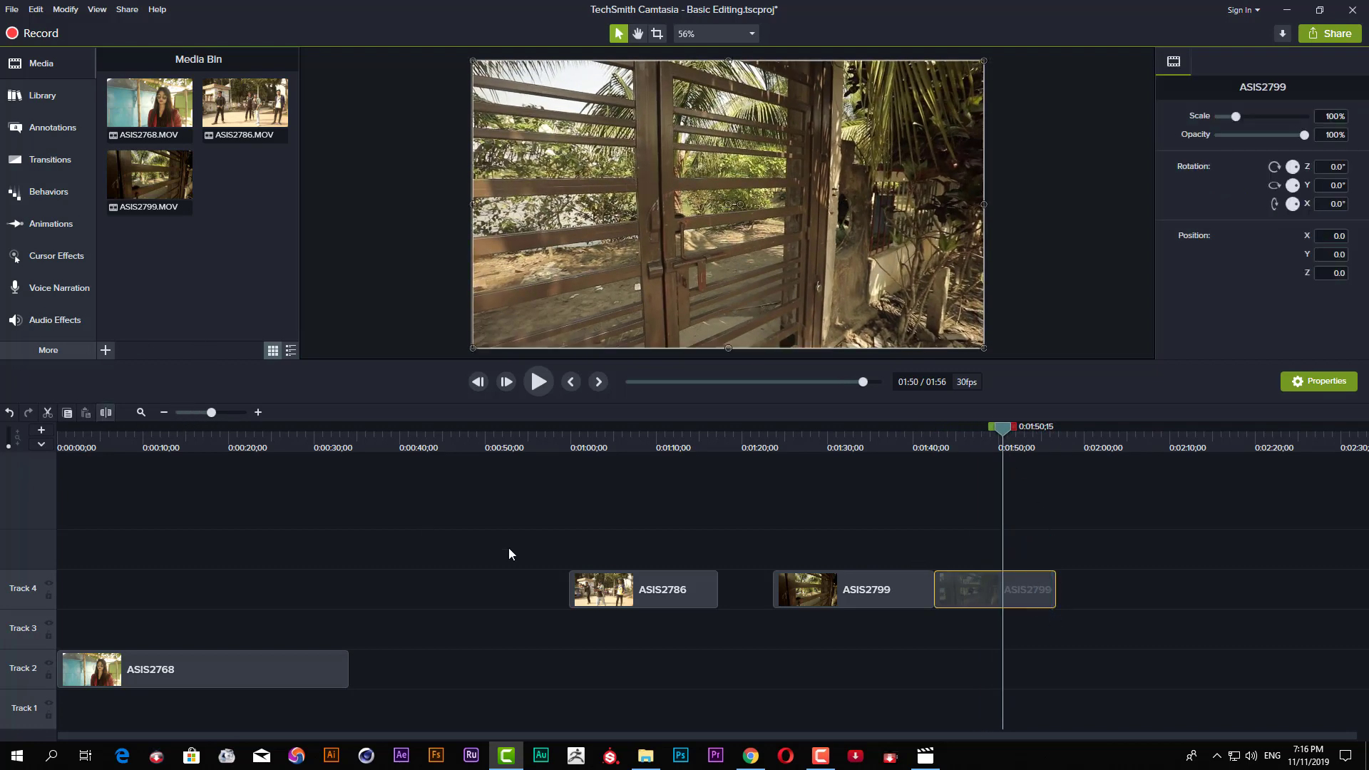
left_click(850, 590)
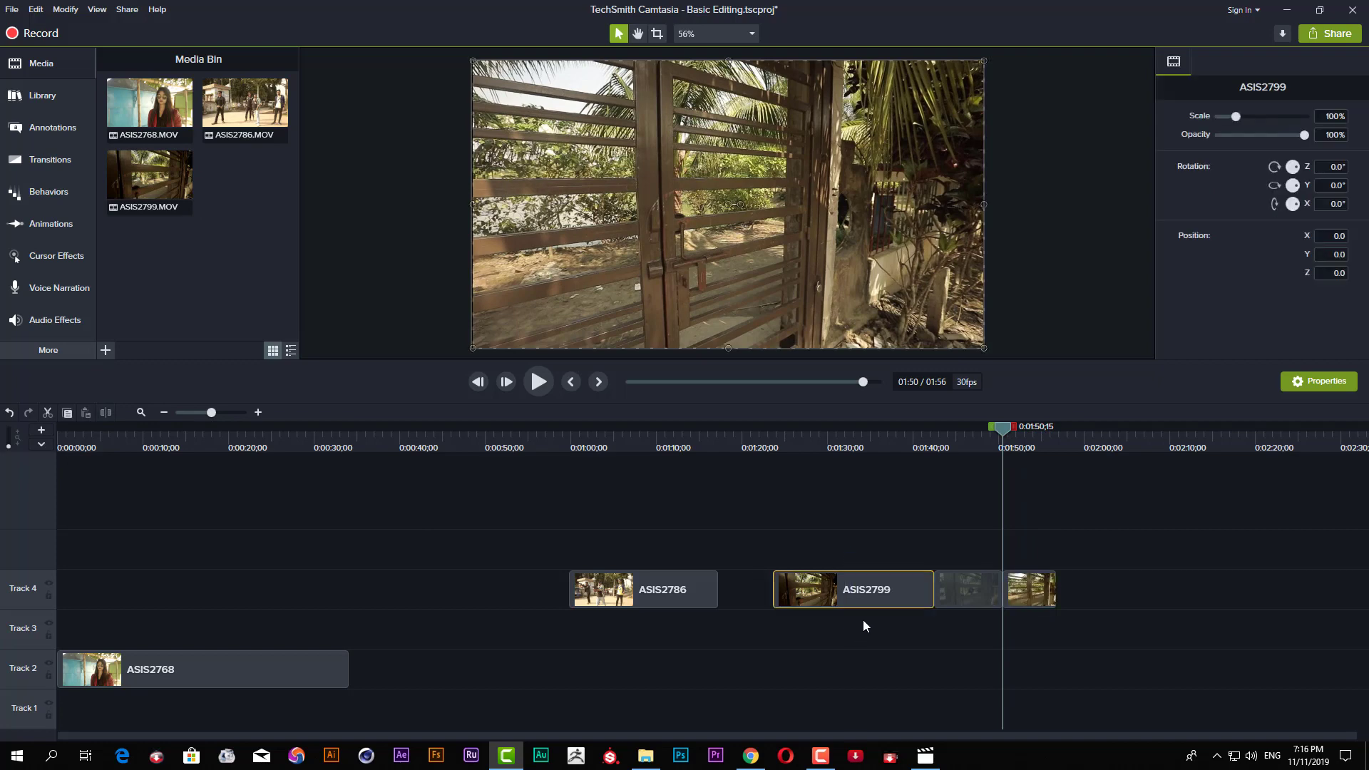
key("Delete")
left_click(1040, 605)
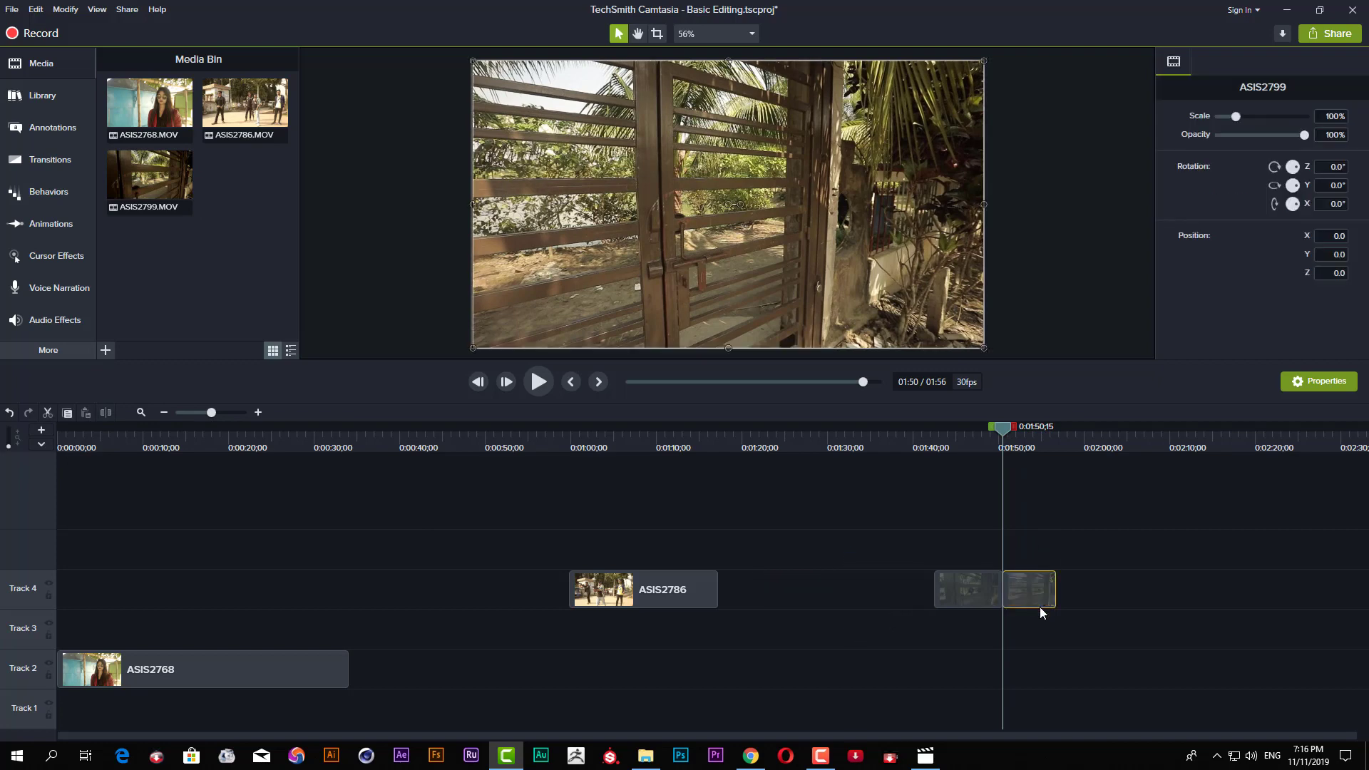
key("Delete")
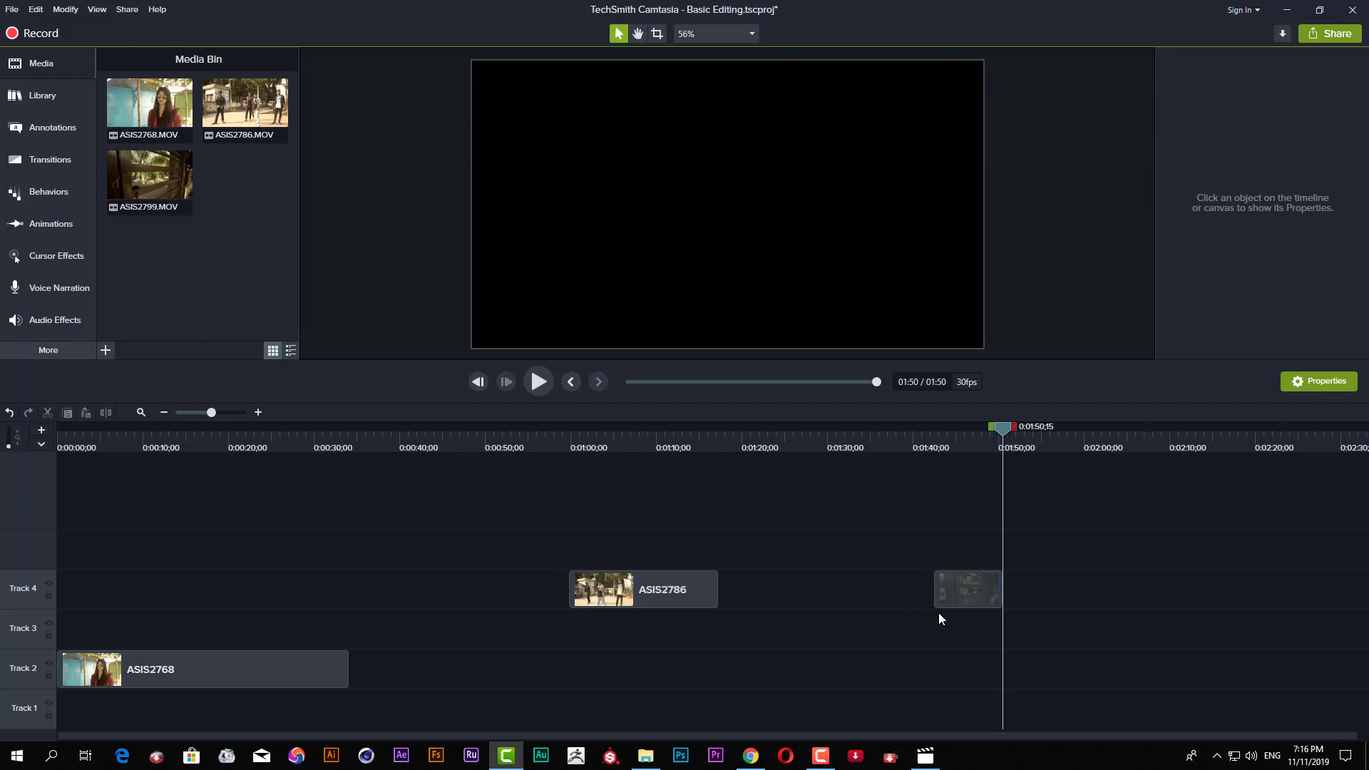
- Move the remaining ASIS2799 piece directly against the end of ASIS2786 and play back the cut between them
left_click(994, 604)
left_click_drag(954, 589, 746, 590)
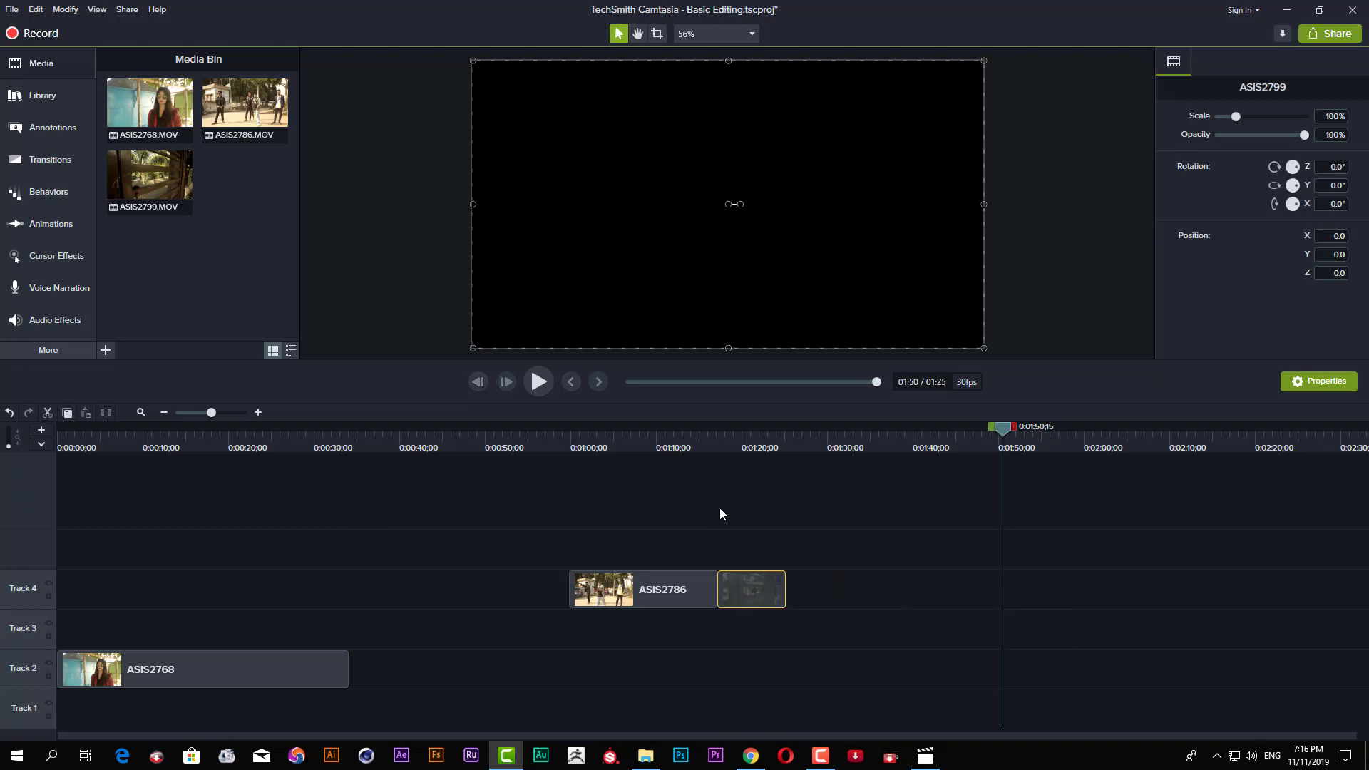
left_click(694, 448)
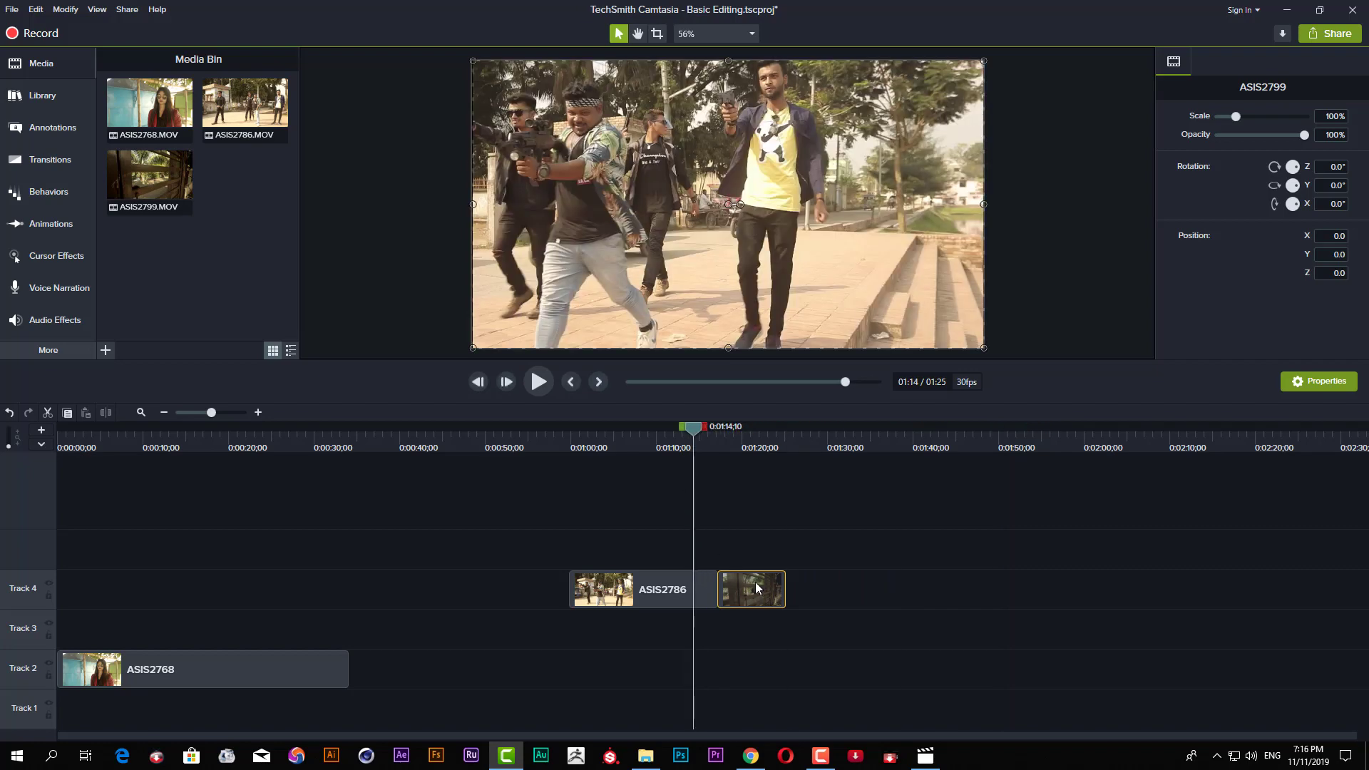
key("space")
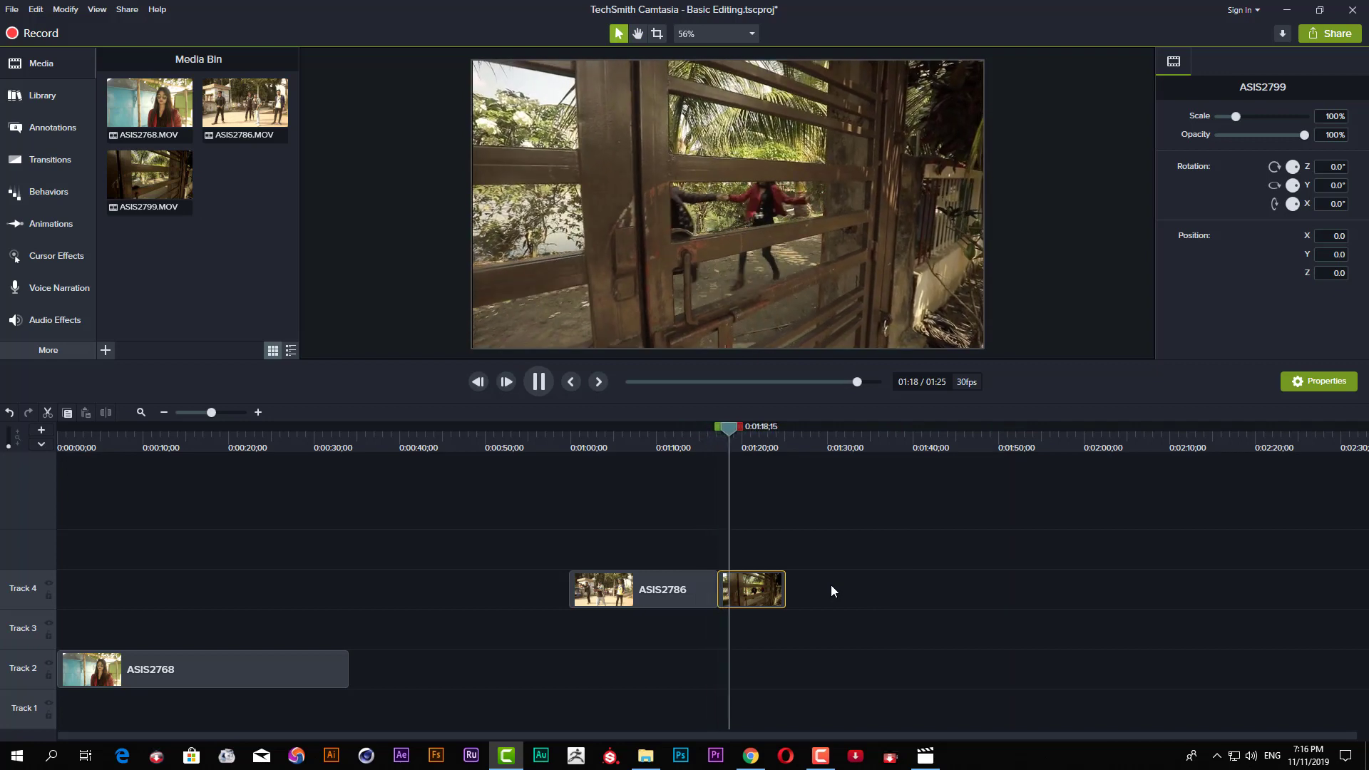
key("space")
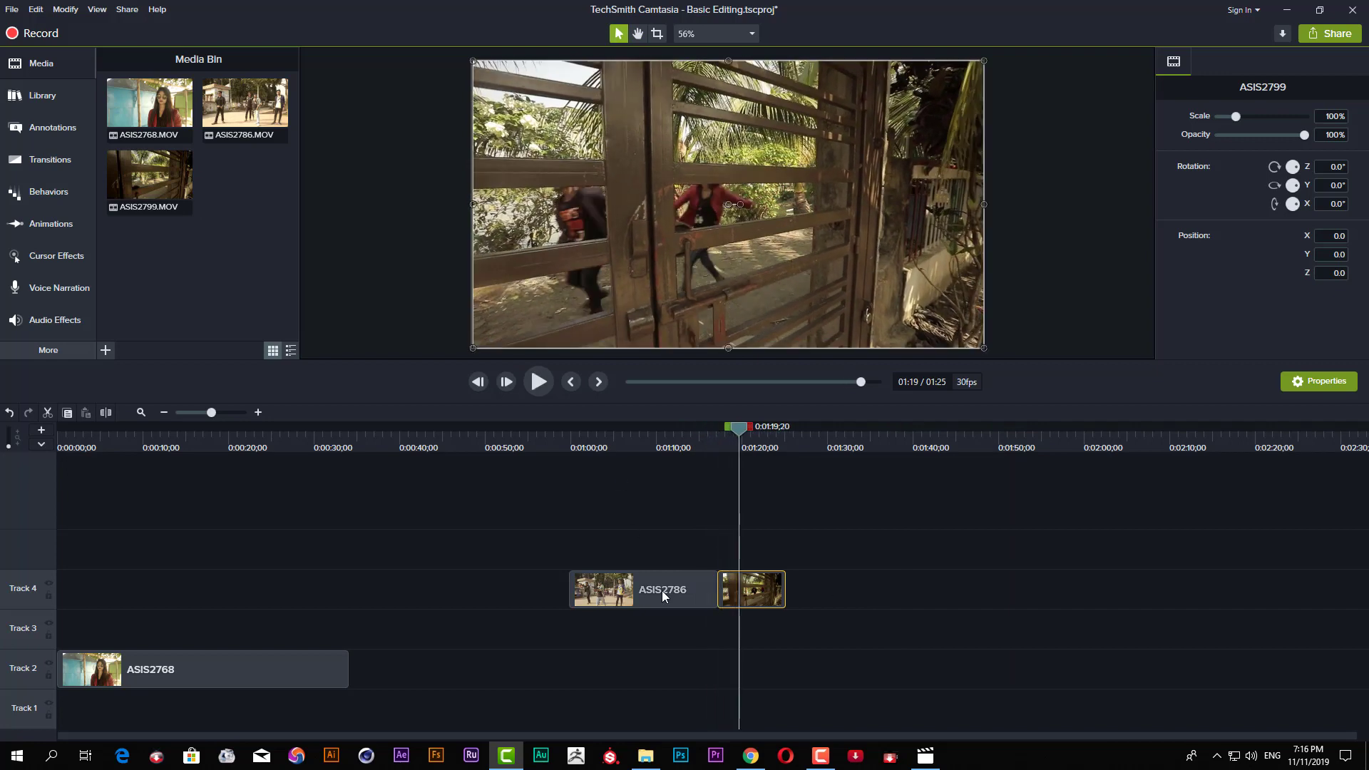
- Select the ASIS2786 and ASIS2799 pieces together and move them to the start of Track 4
left_click_drag(614, 537, 811, 602)
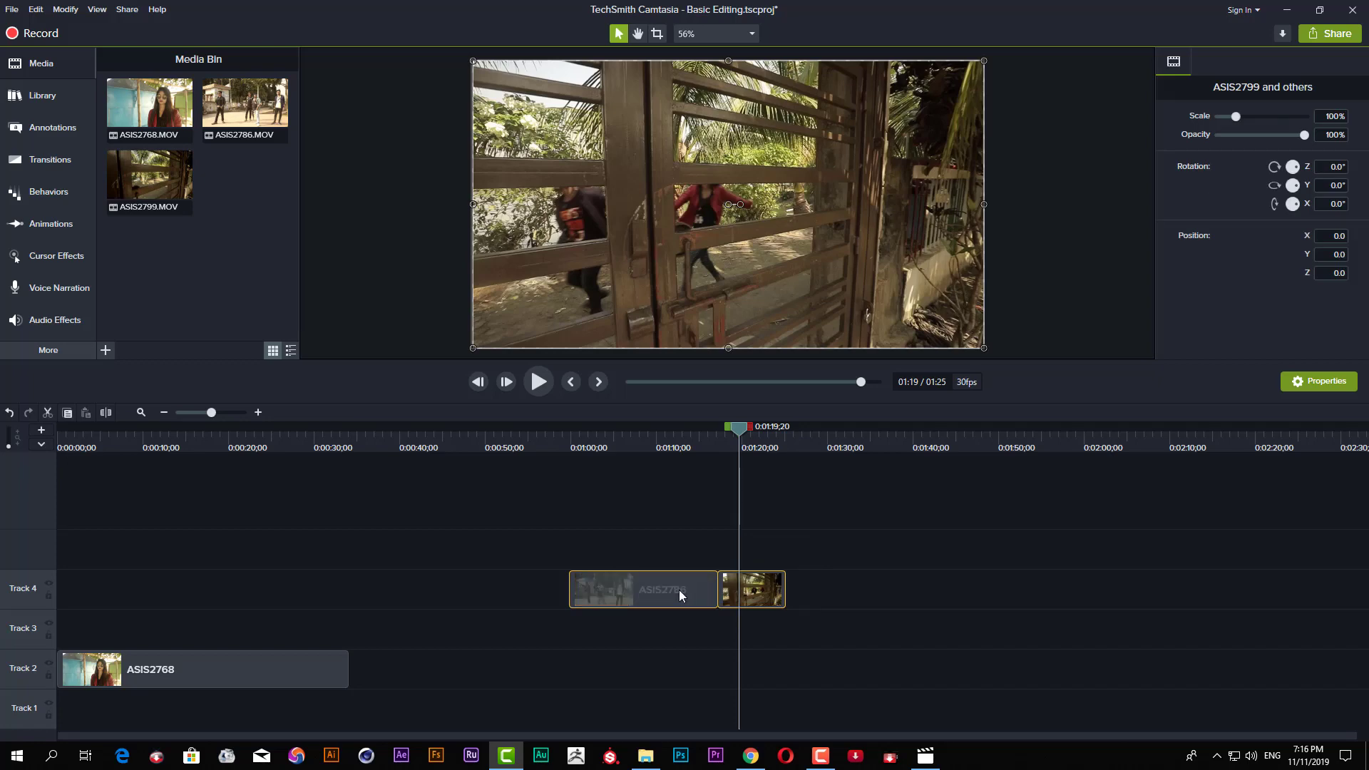
left_click_drag(589, 541, 808, 622)
left_click_drag(686, 590, 147, 619)
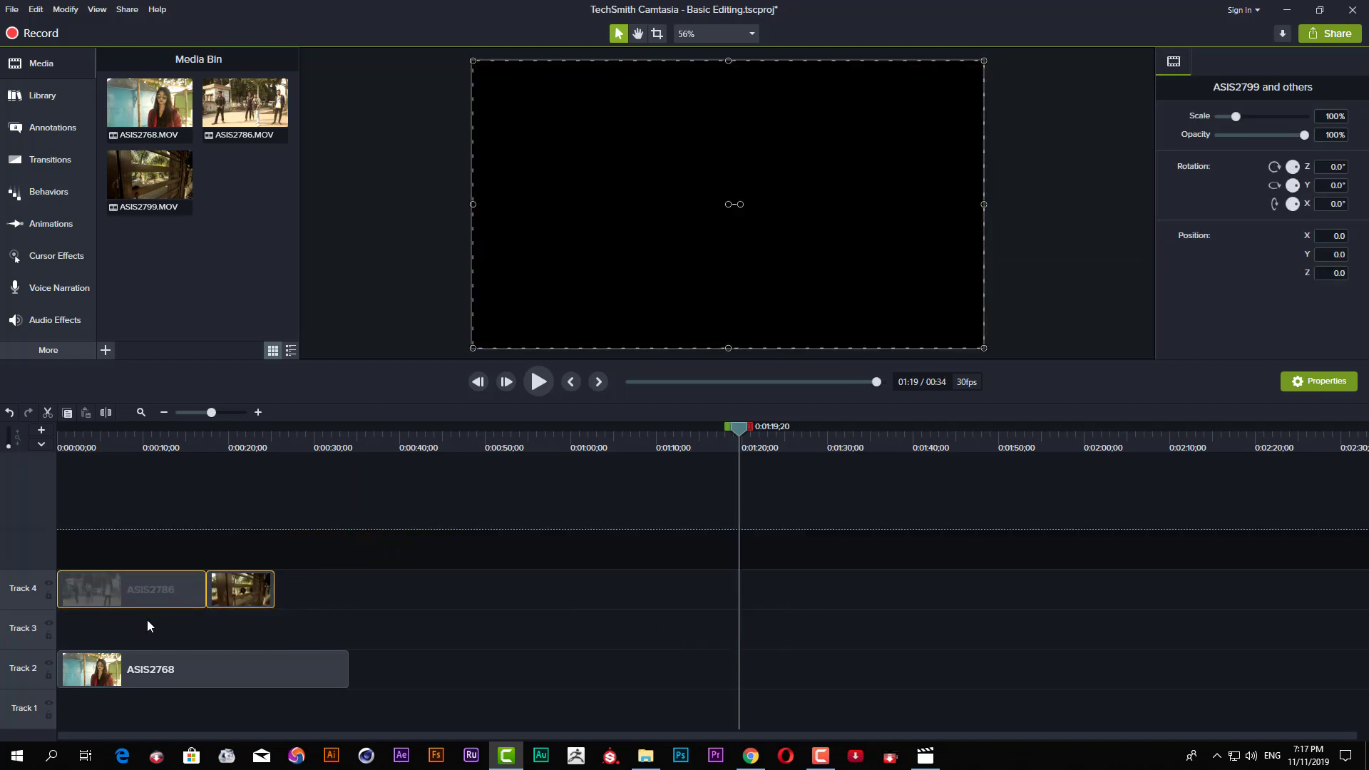
- Move the ASIS2768 clip from Track 2 to Track 4, starting at about 0:01:05
left_click_drag(142, 666, 689, 601)
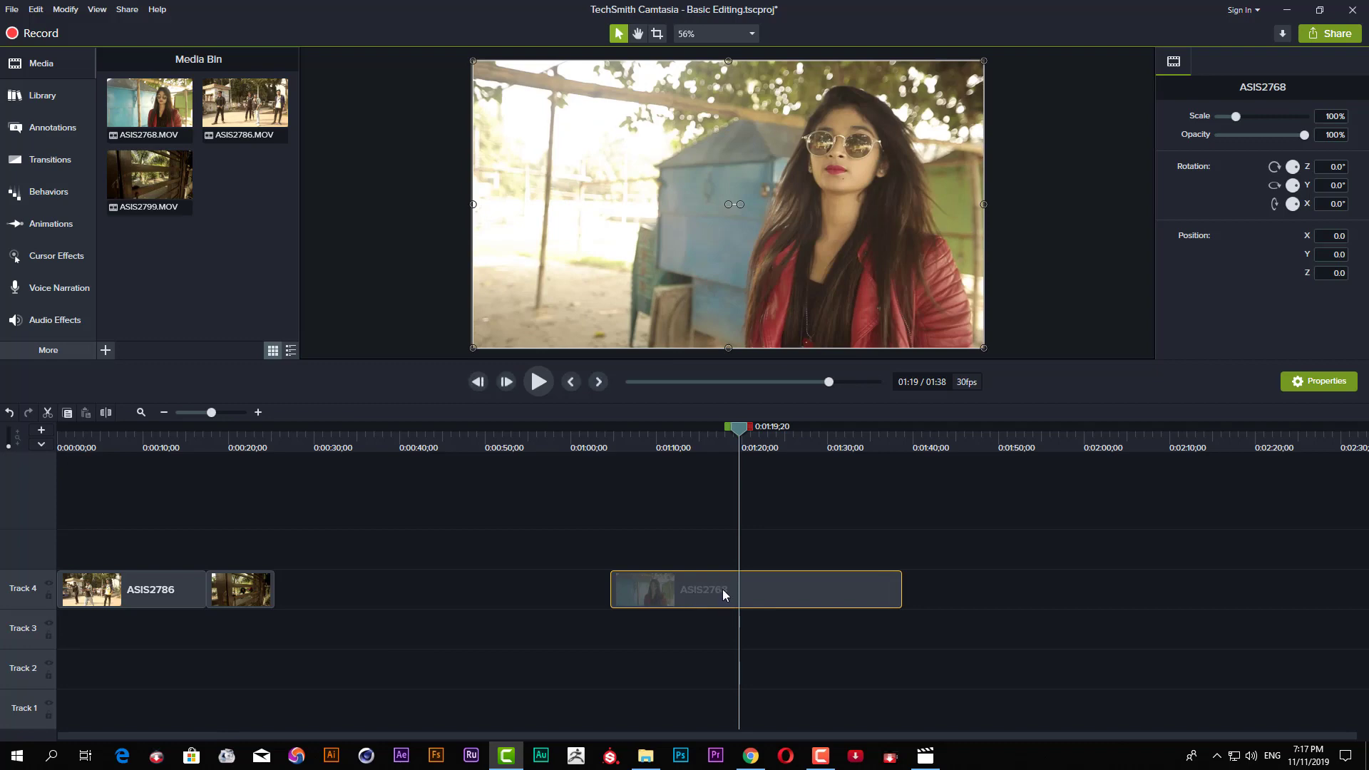
left_click_drag(539, 524, 639, 662)
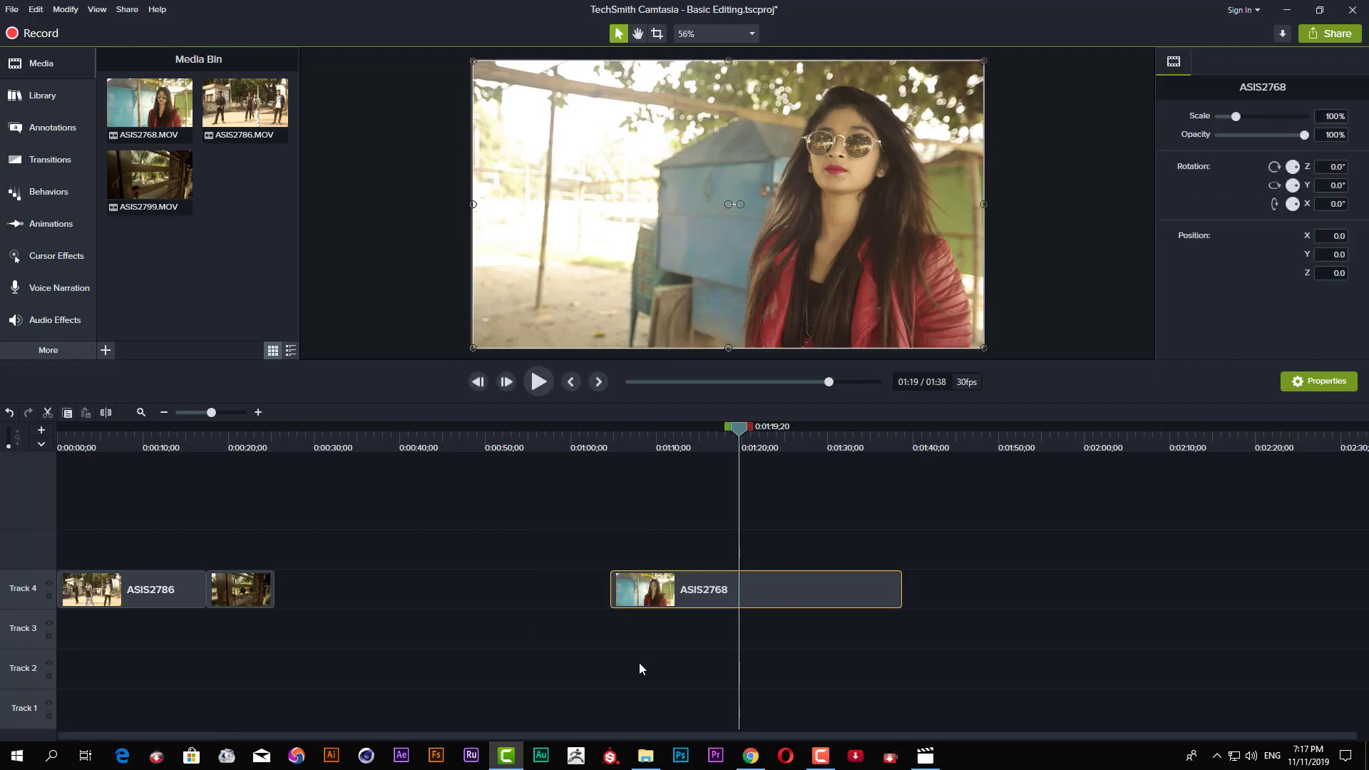
- Try to extend the start edge of ASIS2768 to an earlier time on Track 4
left_click_drag(612, 589, 602, 586)
left_click_drag(847, 554, 620, 602)
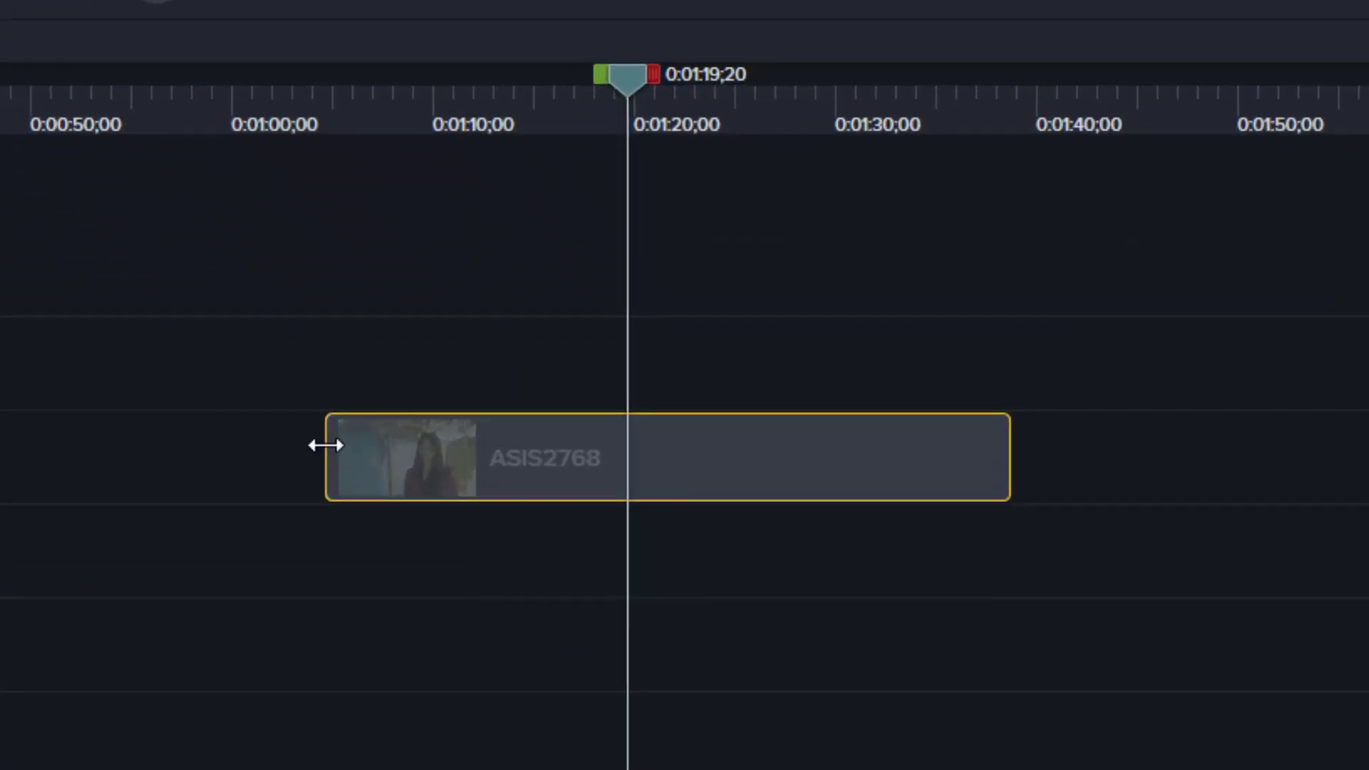
left_click_drag(323, 444, 207, 465)
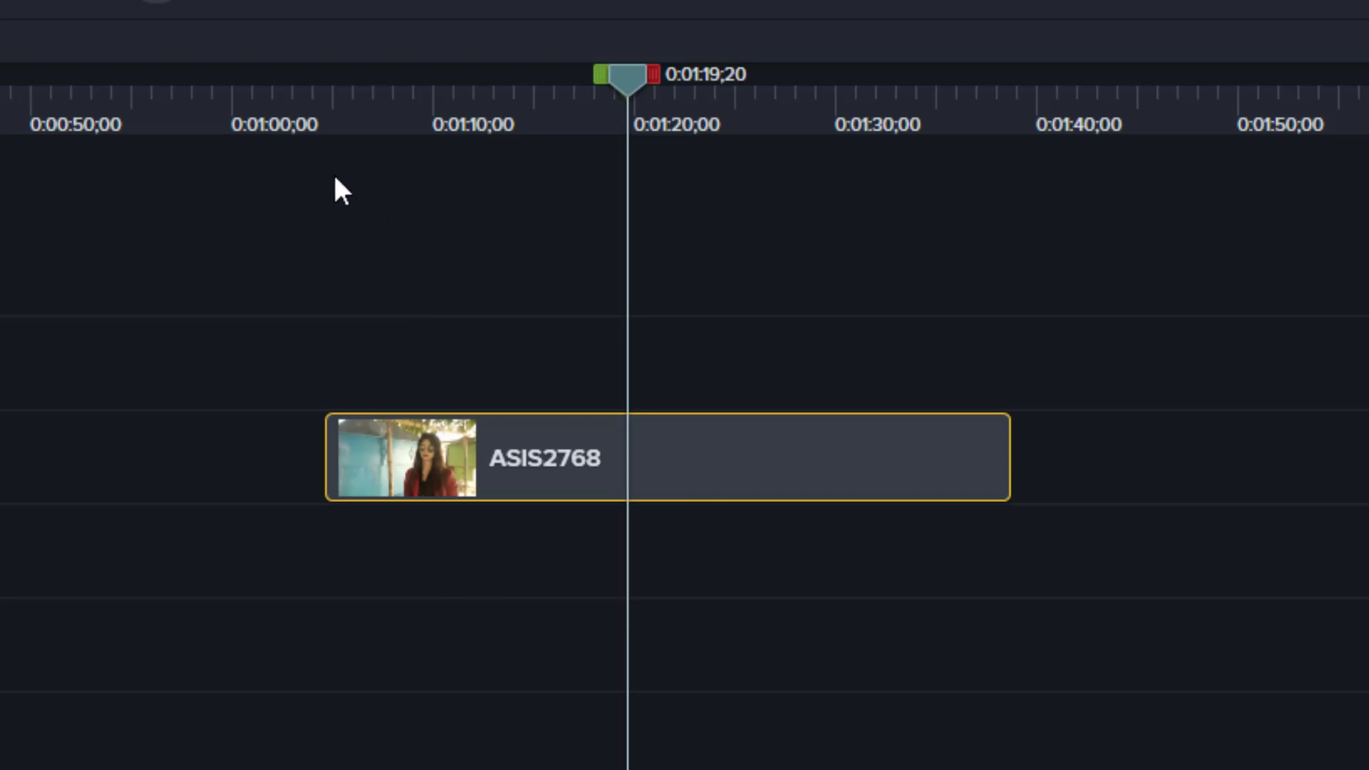
- Trim the start edge of ASIS2768 to 0:01:14;13, after previewing the beginning of the clip
left_click_drag(634, 87, 349, 113)
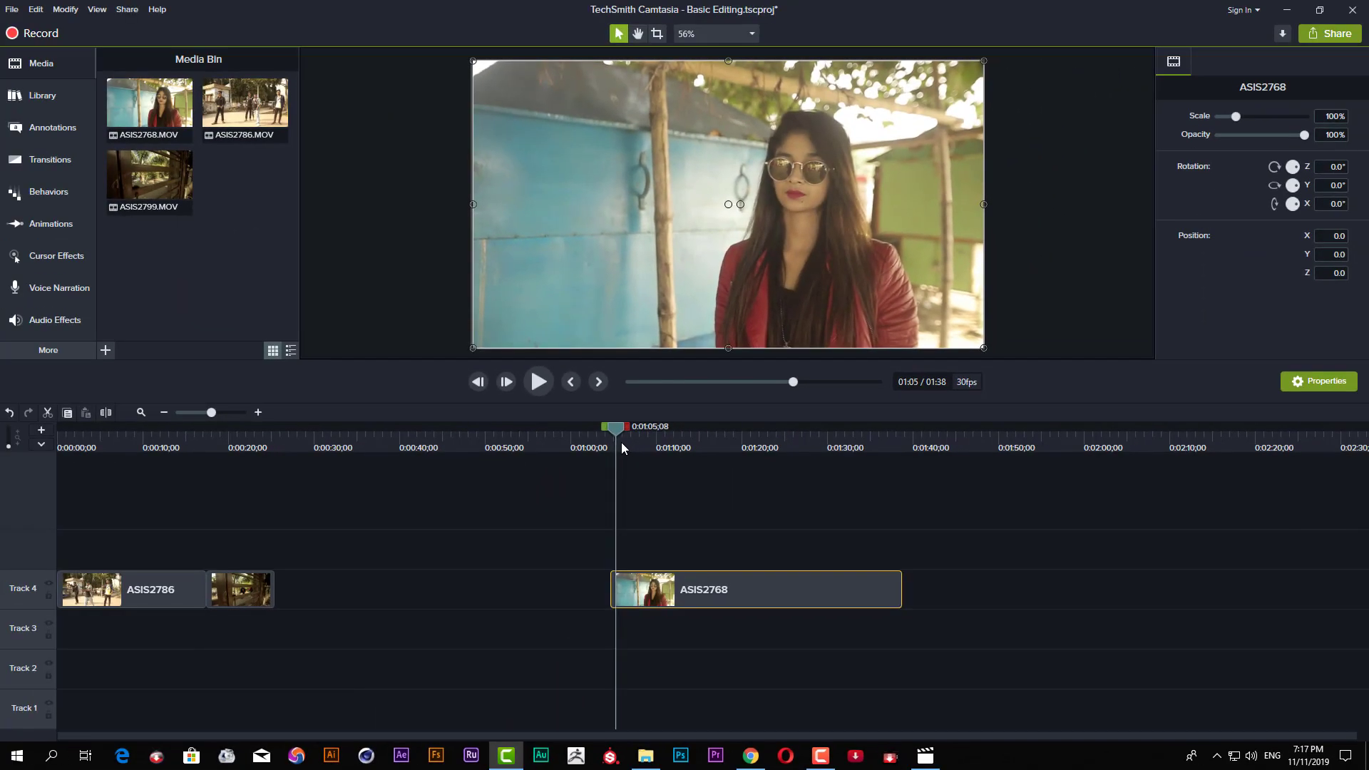
mouse_move(622, 442)
left_mouse_down()
mouse_move(776, 442)
mouse_move(610, 452)
left_mouse_up()
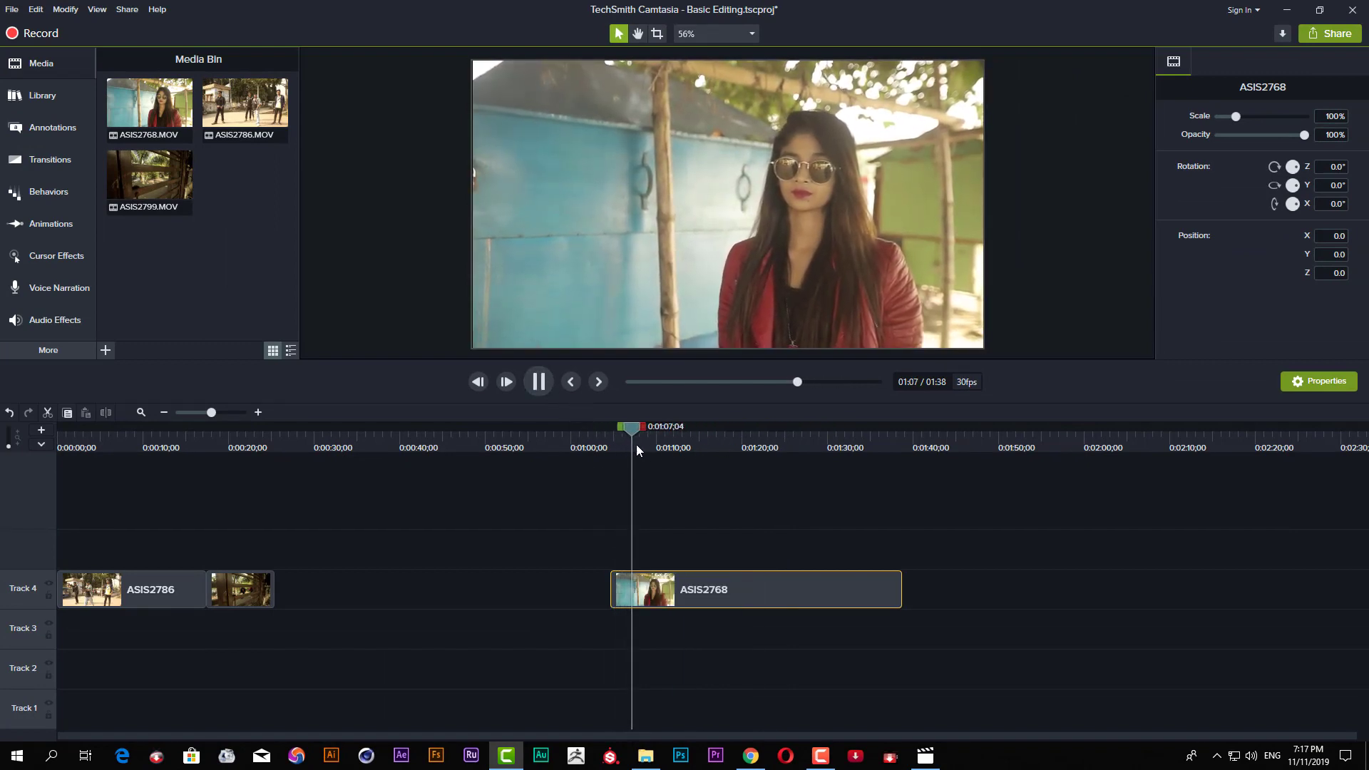
left_click_drag(642, 426, 690, 439)
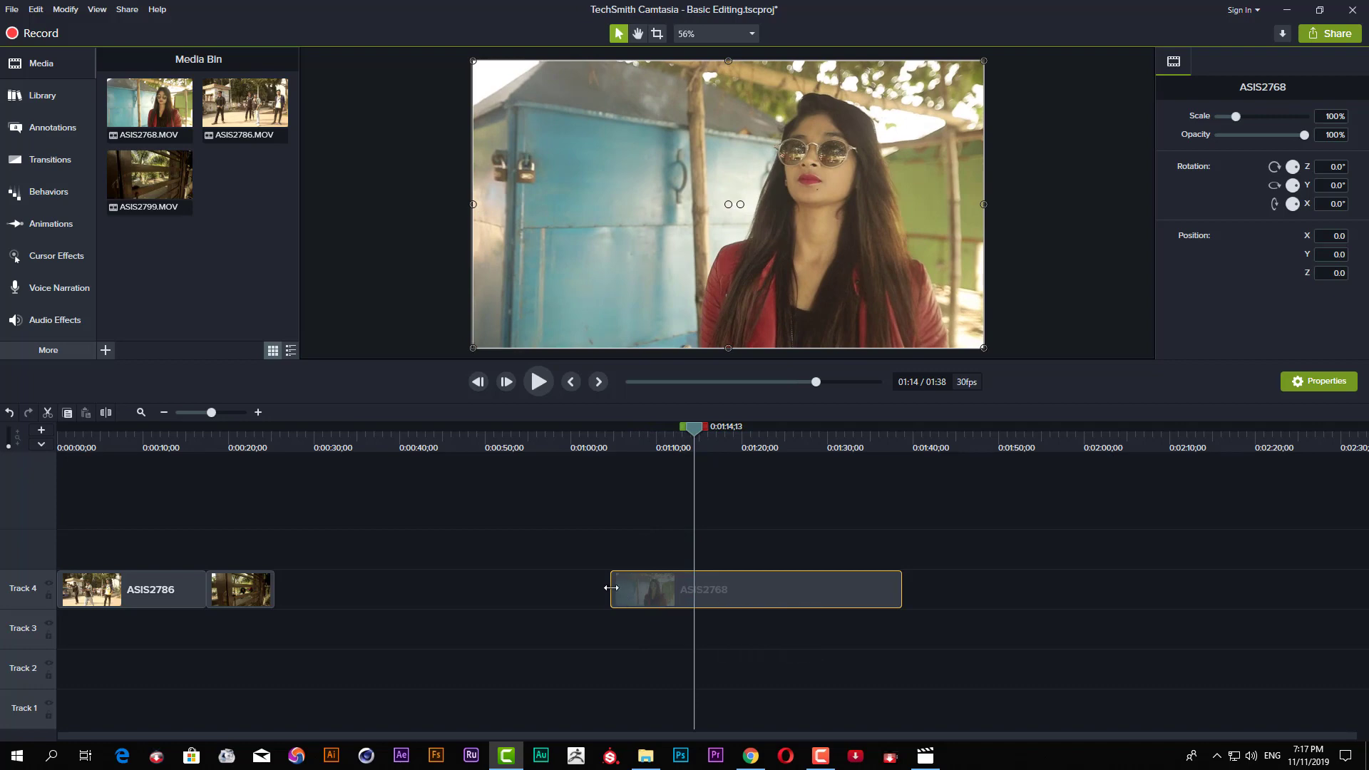
left_click_drag(611, 587, 696, 597)
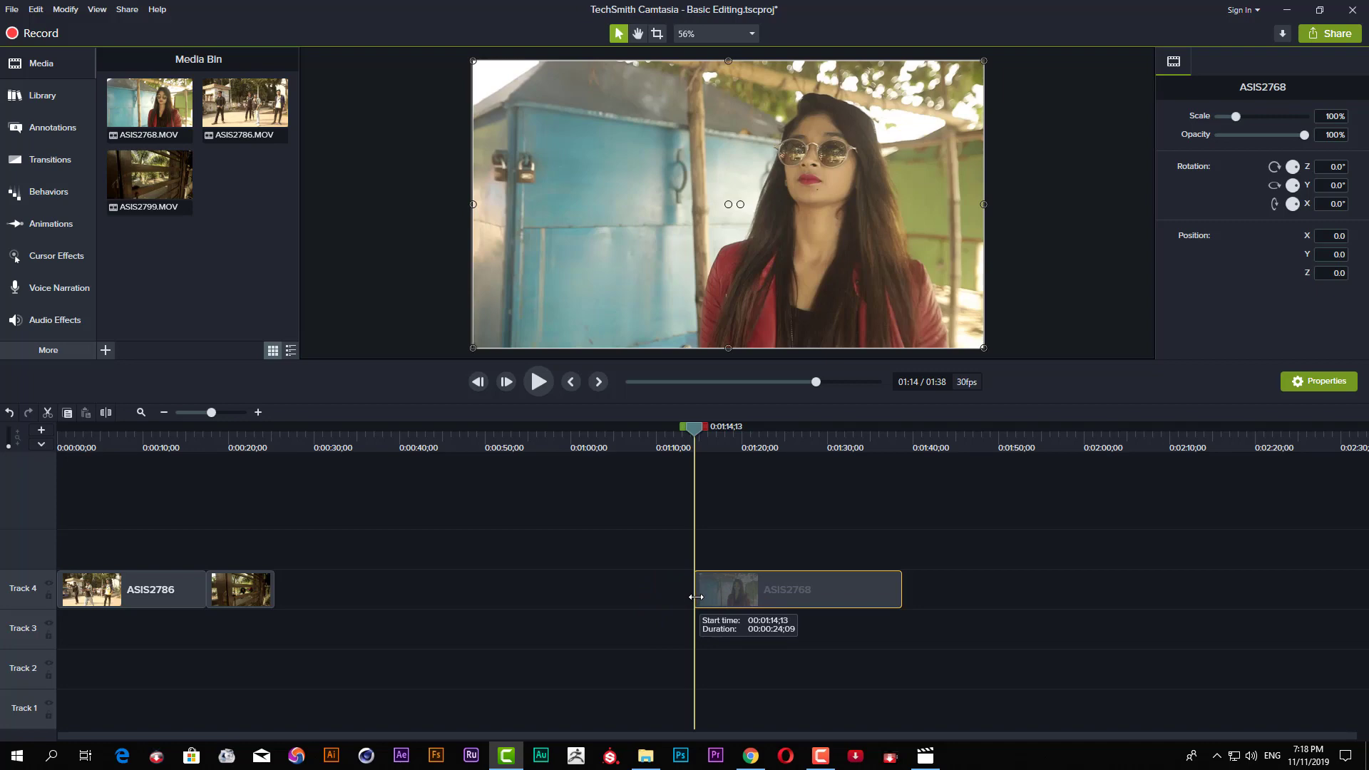
mouse_move(691, 596)
left_mouse_down()
mouse_move(657, 596)
mouse_move(691, 599)
left_mouse_up()
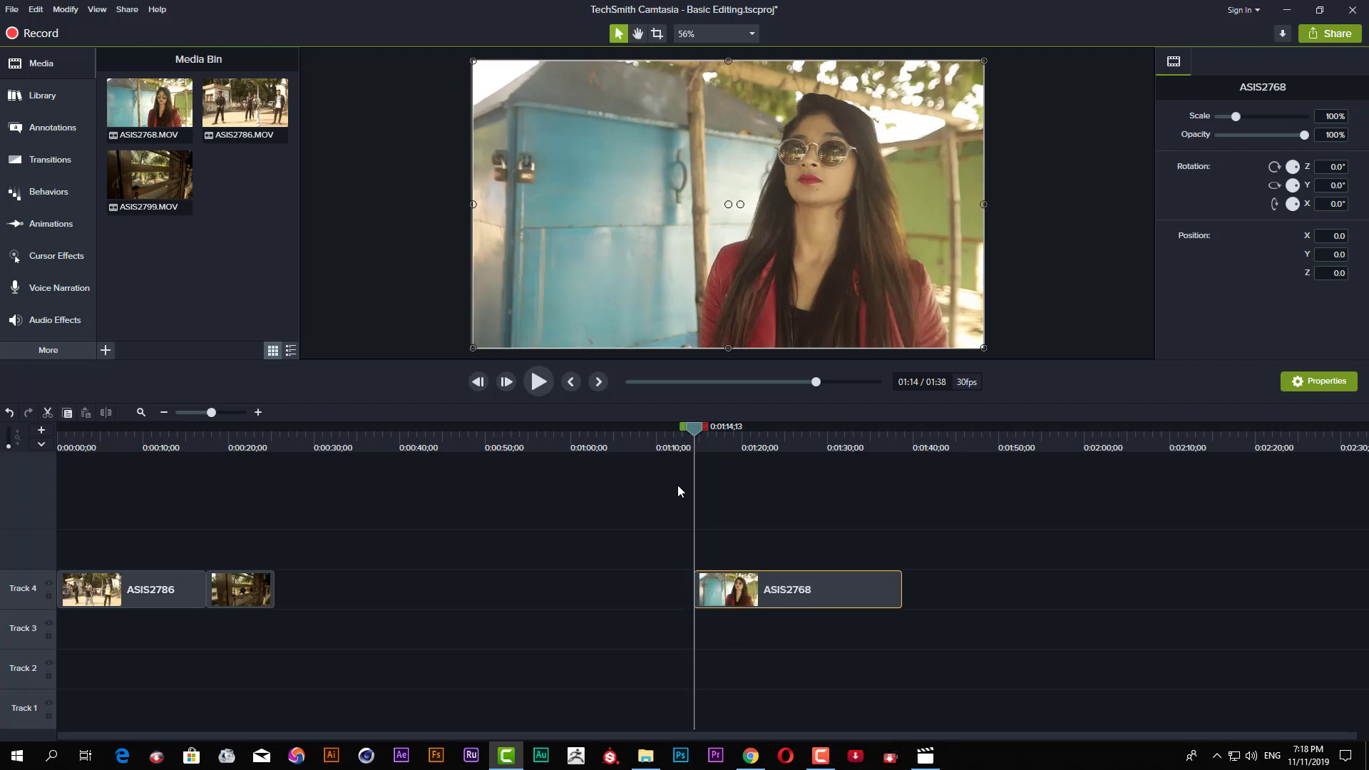
- Trim the end edge of ASIS2768 on Track 4 to 0:01:25;06 and play back the shortened clip
left_click_drag(696, 433, 785, 452)
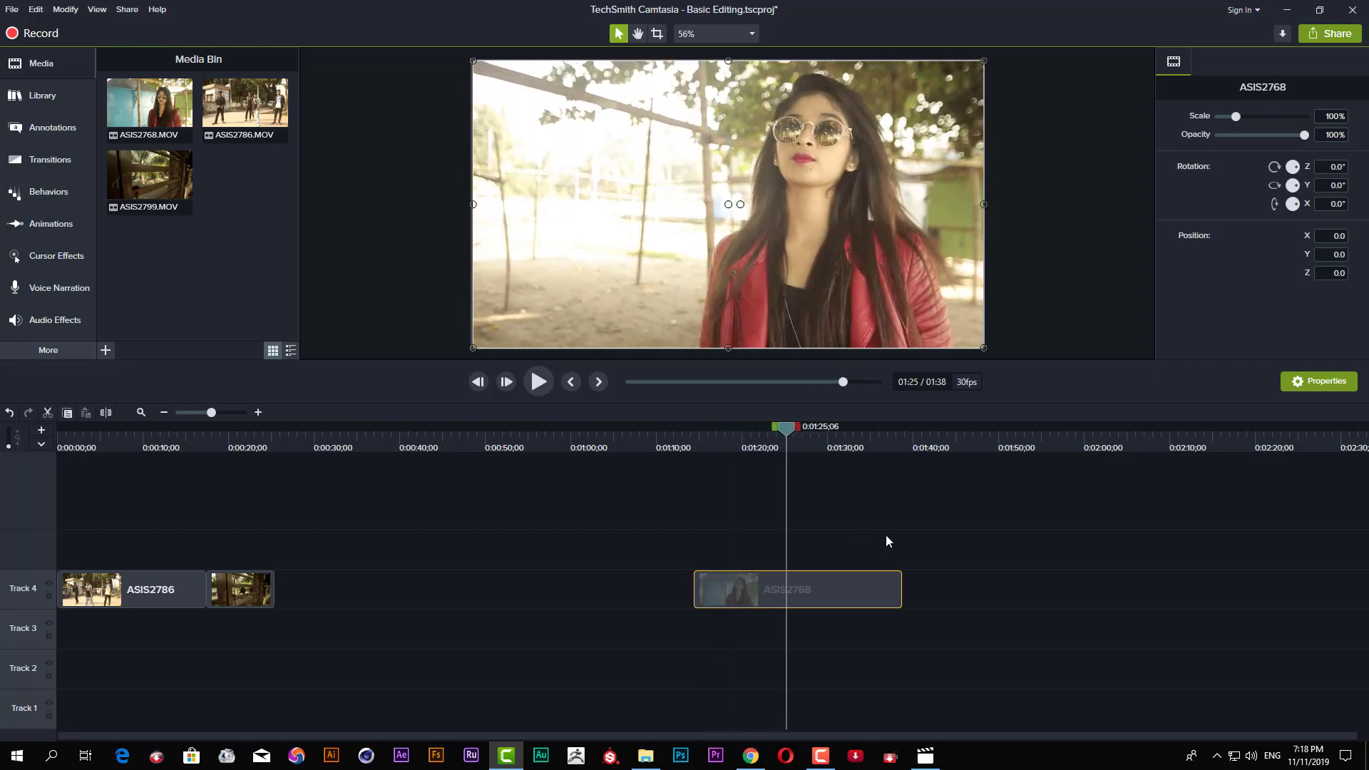
left_click_drag(881, 548, 882, 609)
left_click_drag(275, 585, 273, 584)
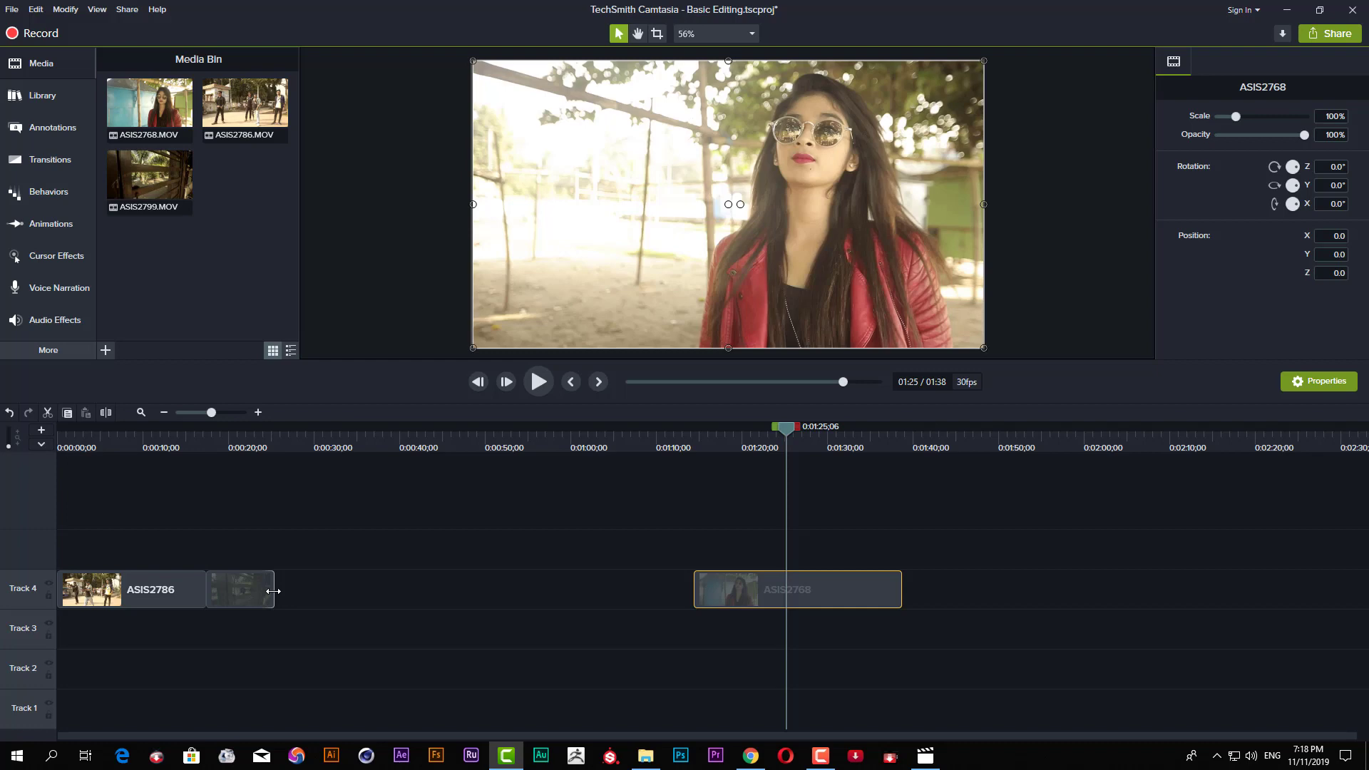
left_click_drag(273, 591, 273, 592)
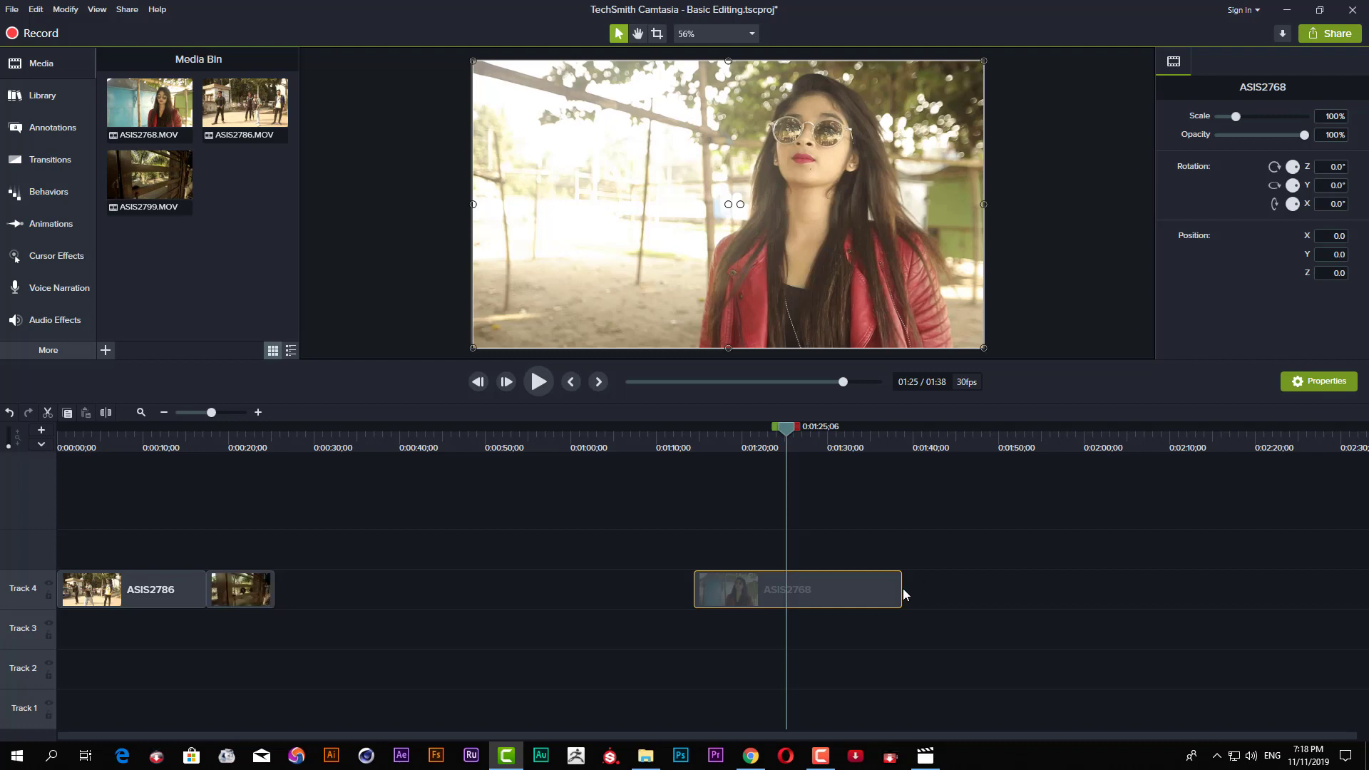
left_click_drag(900, 588, 789, 588)
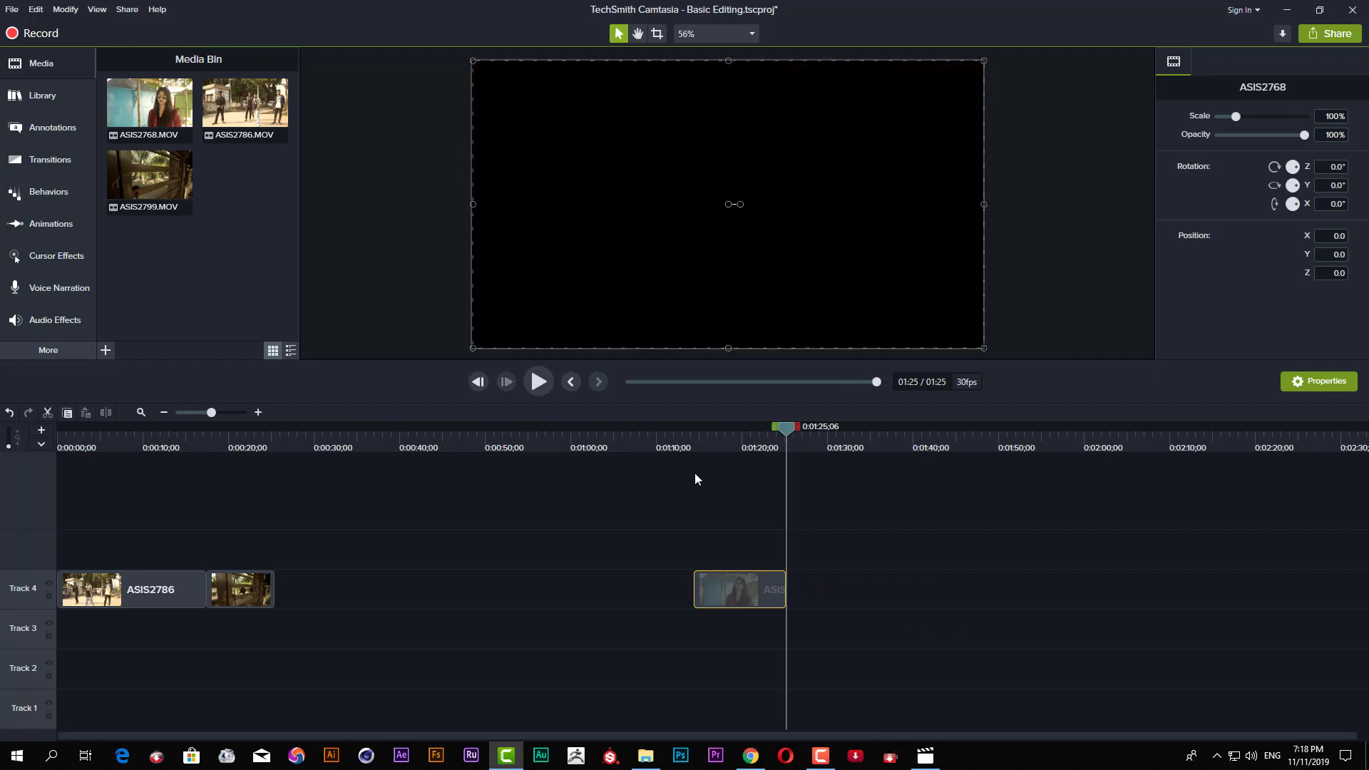
left_click(692, 438)
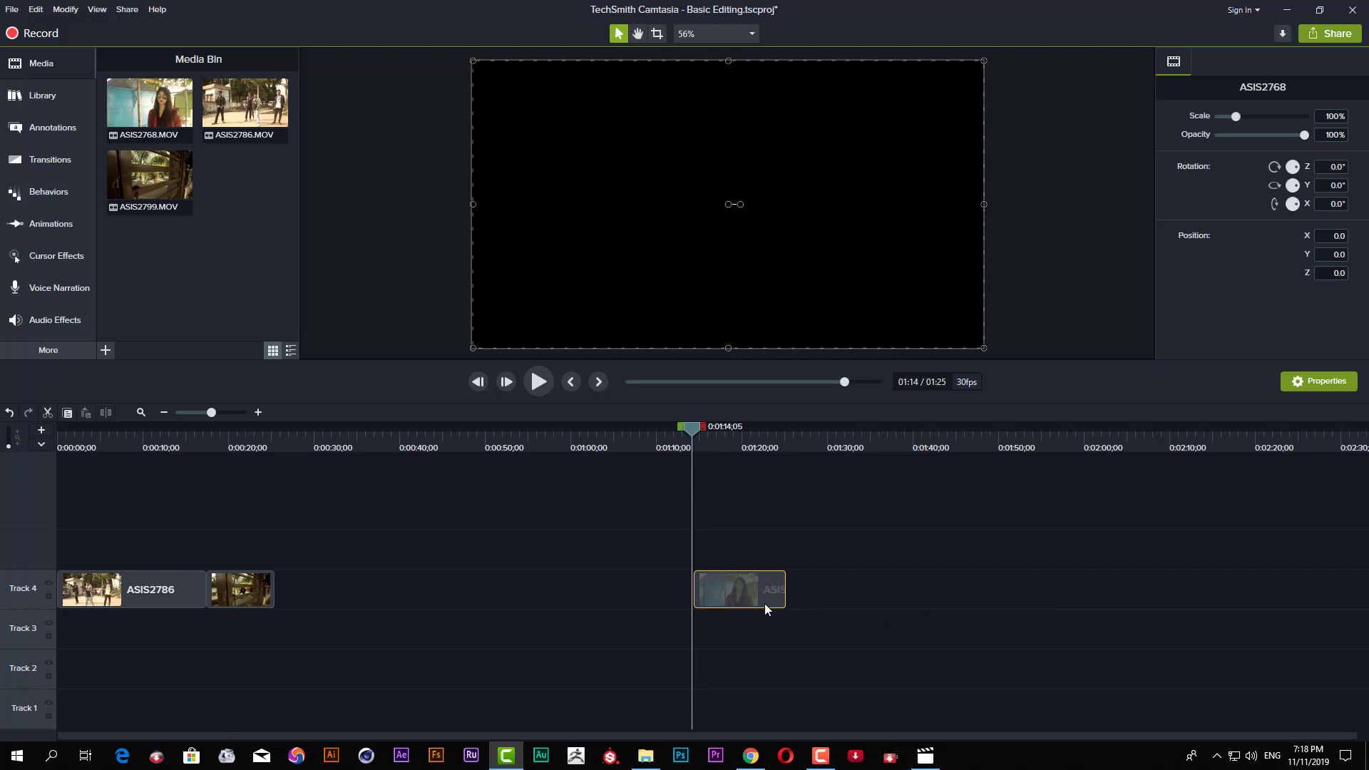
key("space")
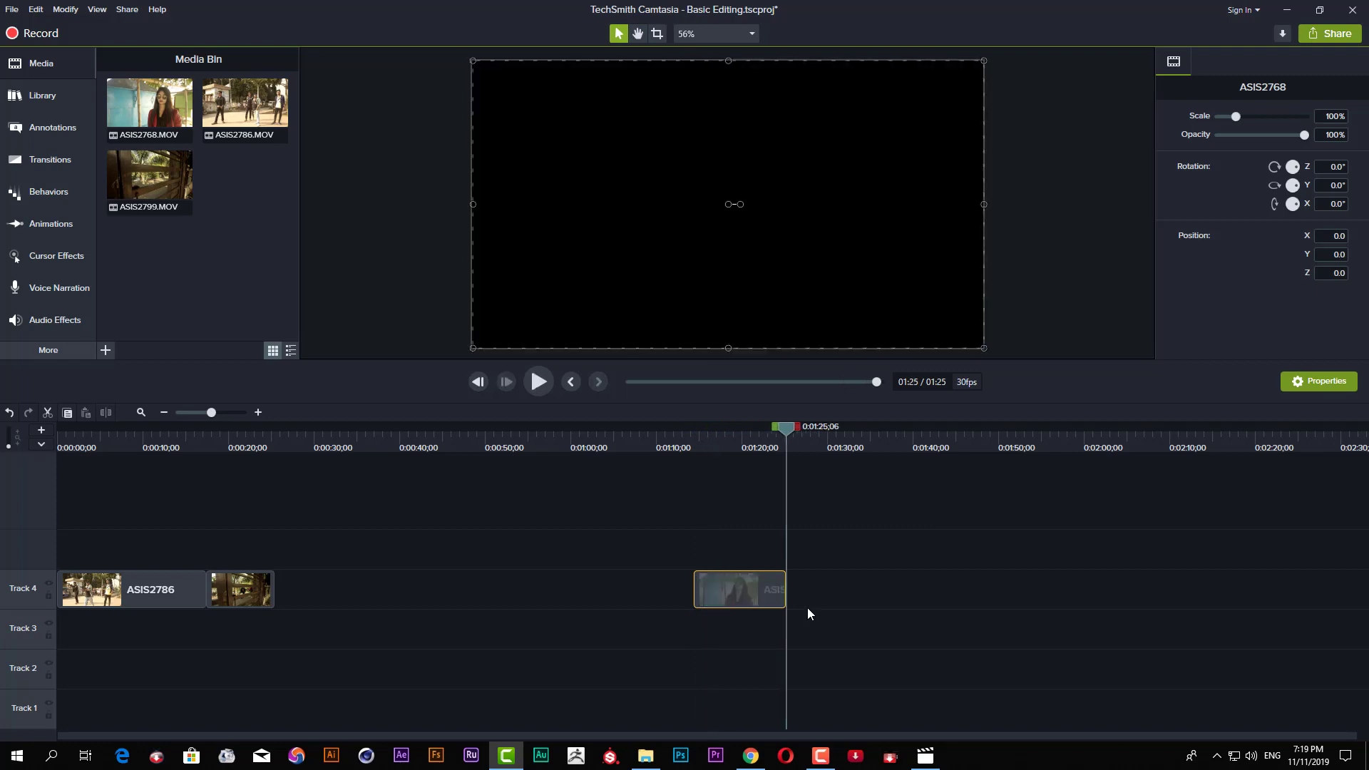
- Undo all the clip edits until the three original uncut clips are restored on Tracks 2, 3 and 4
key("ctrl+z")
key("ctrl+z")
key("ctrl+z")
key("ctrl+z")
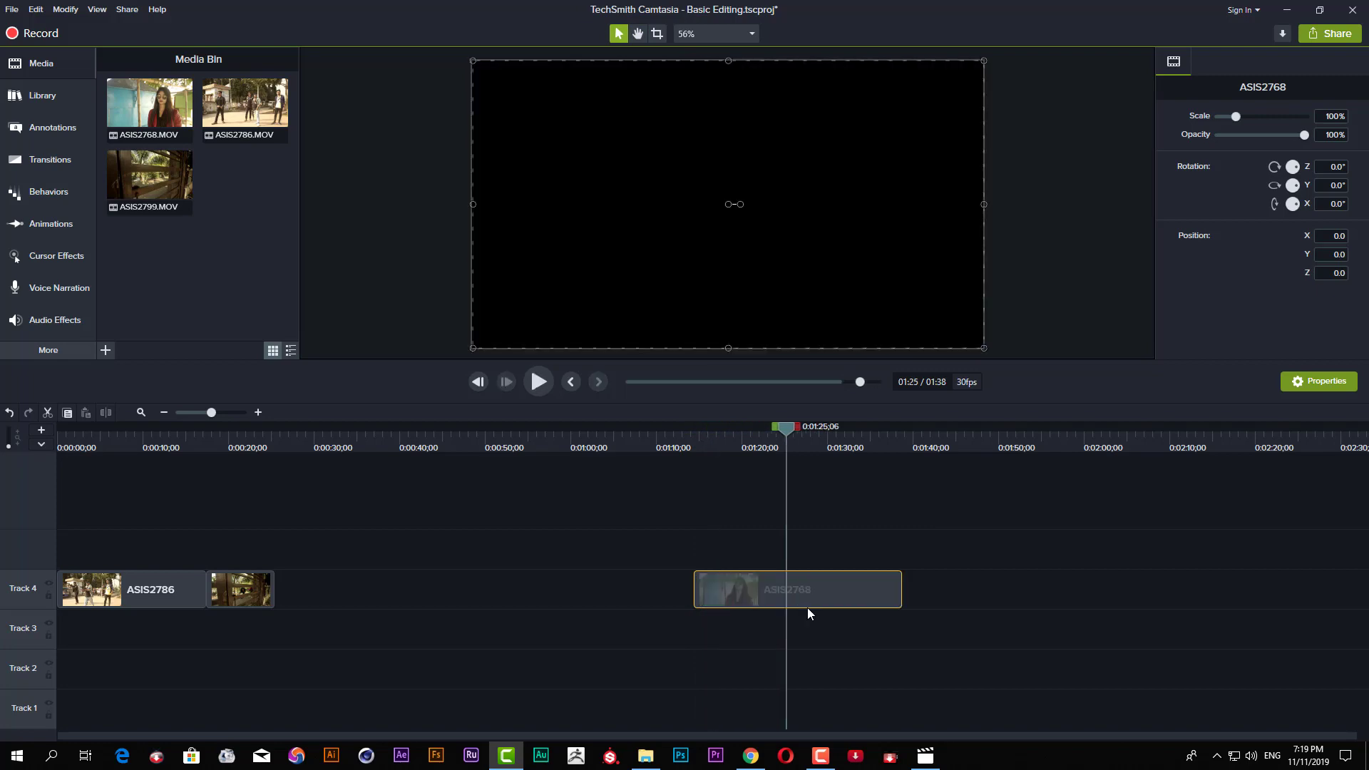
key("ctrl+z")
key("ctrl+z")
key("ctrl+z")
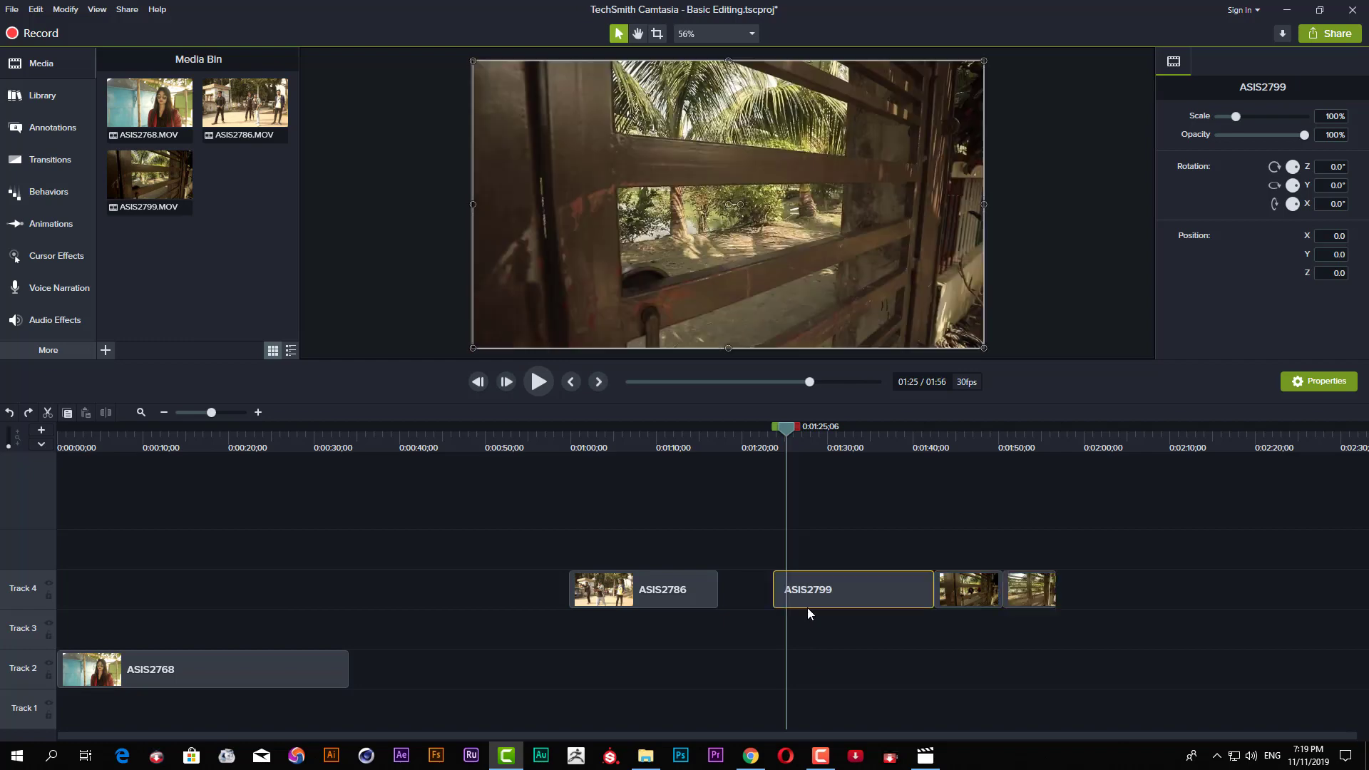
key("ctrl+z")
key("ctrl+z")
key("ctrl+z")
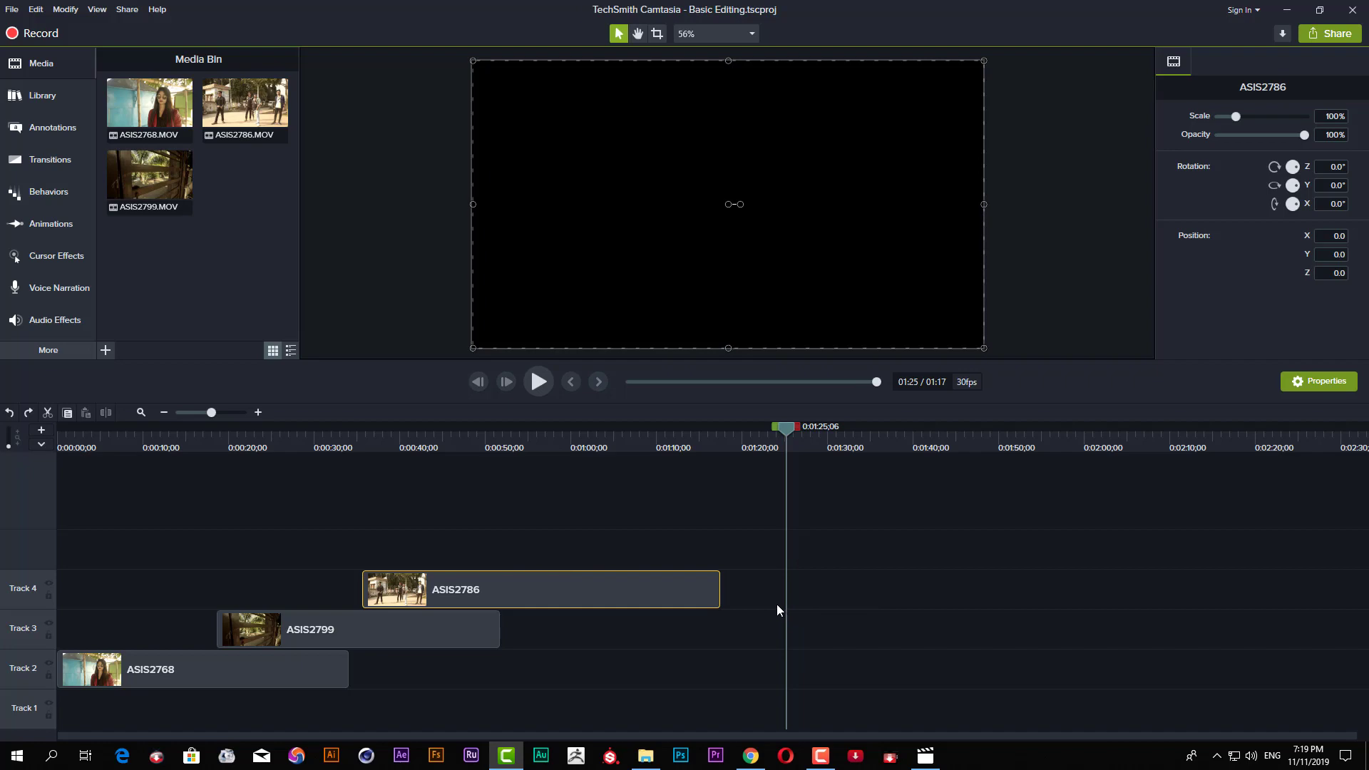
- Preview the footage at several points of the timeline, ending with the playhead at 0:00:29;28
left_click(561, 448)
left_click(588, 457)
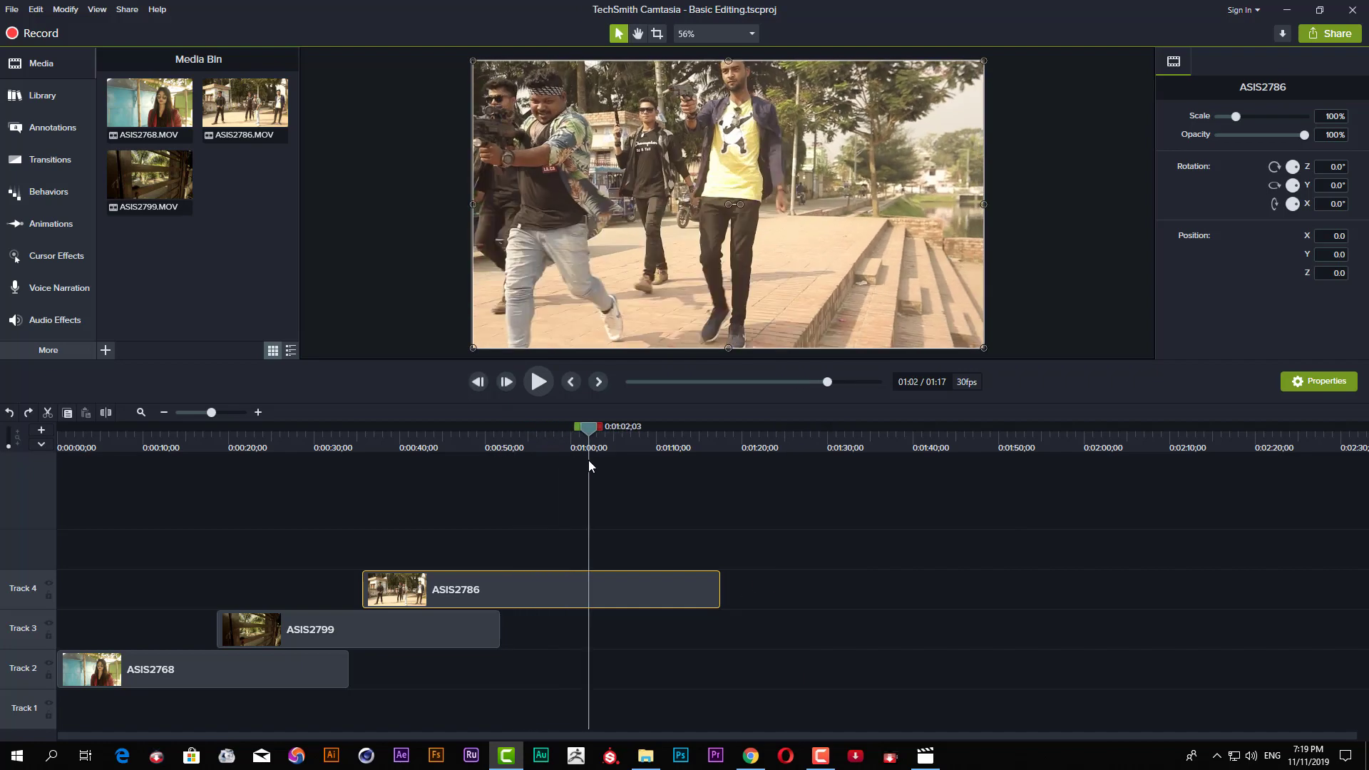
left_click_drag(528, 505, 696, 657)
left_click(129, 438)
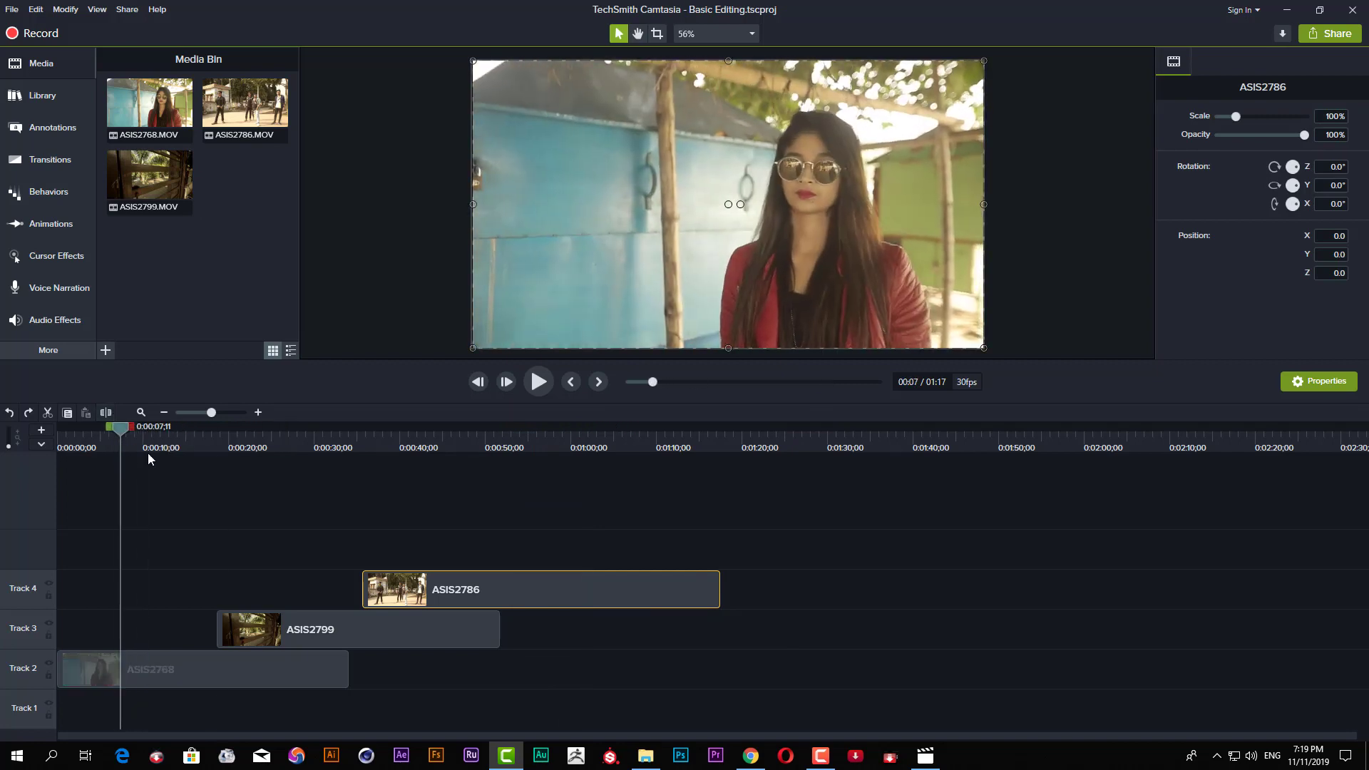
left_click(148, 449)
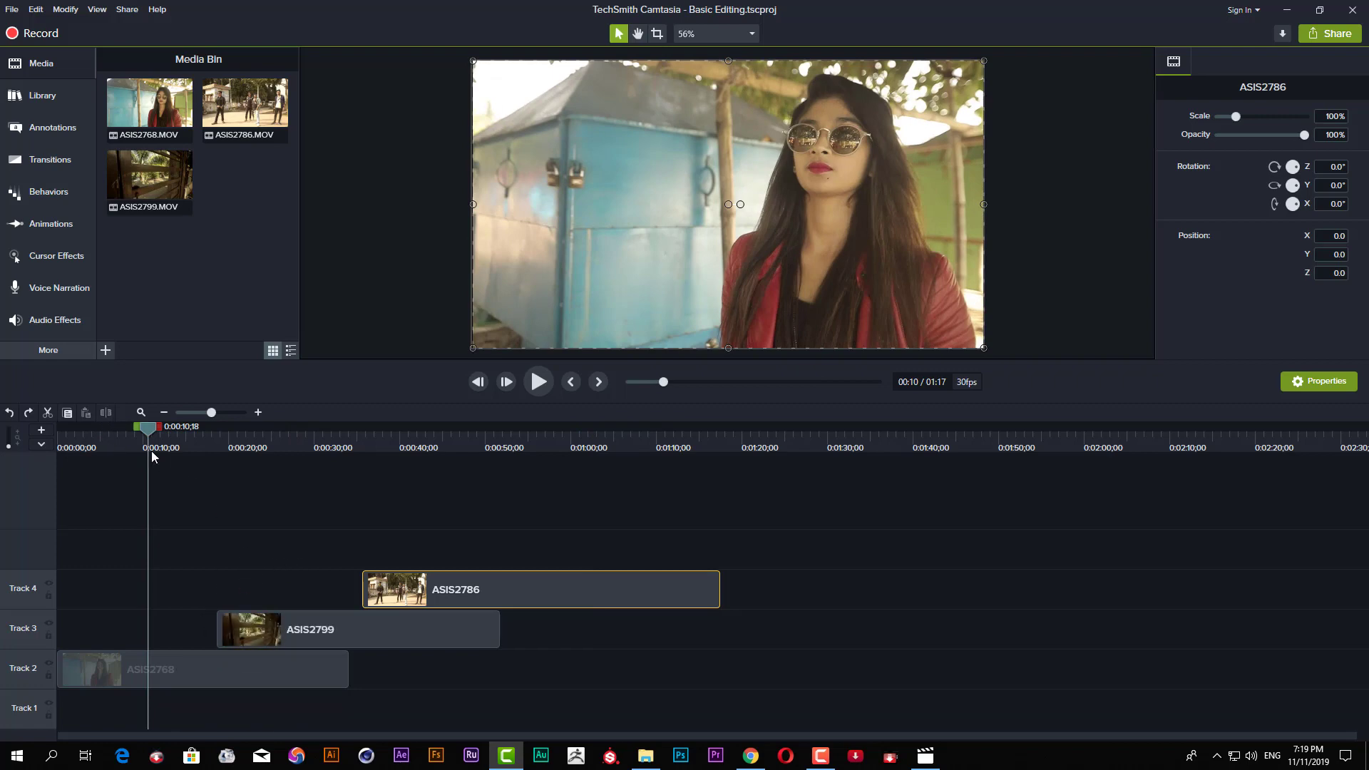
left_click_drag(145, 431, 309, 515)
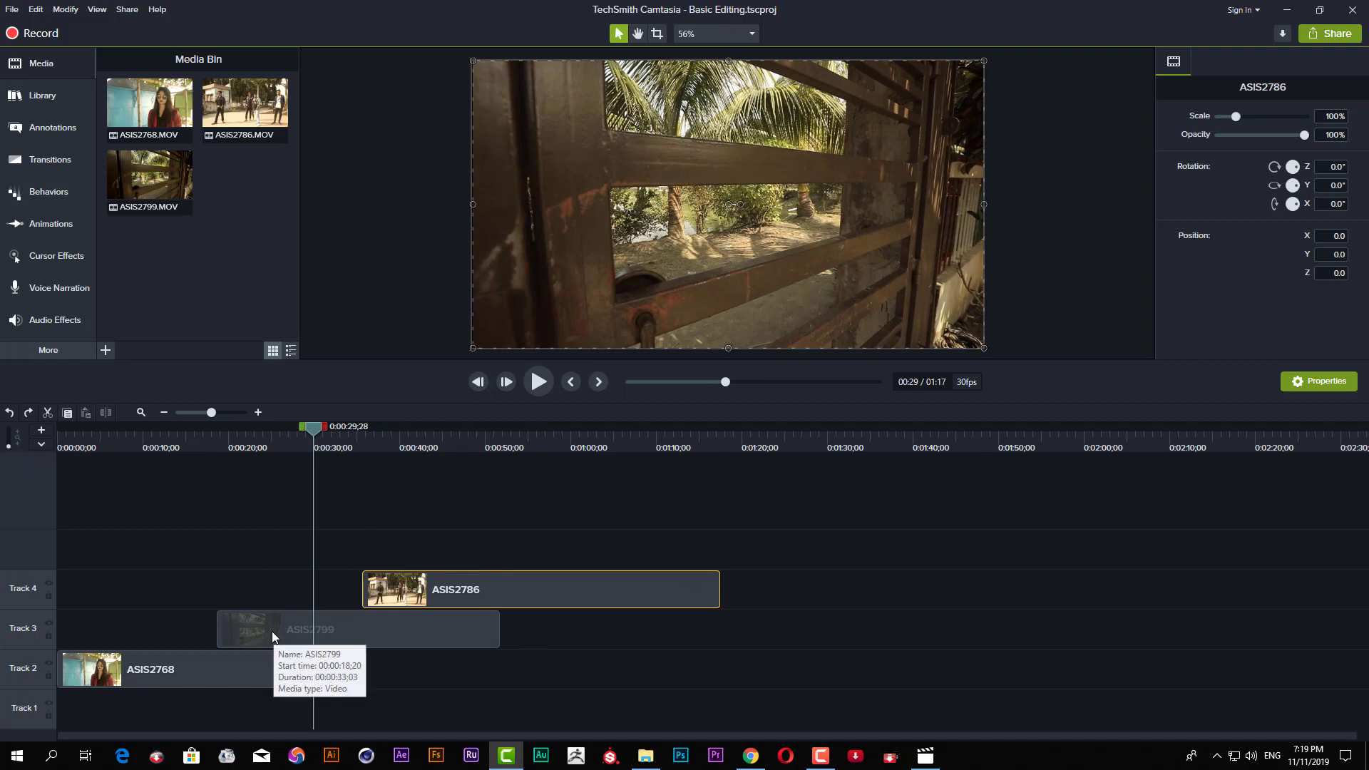
- Move ASIS2799 on Track 3 and ASIS2786 on Track 4 to the start of the timeline
left_click(472, 624, "ctrl")
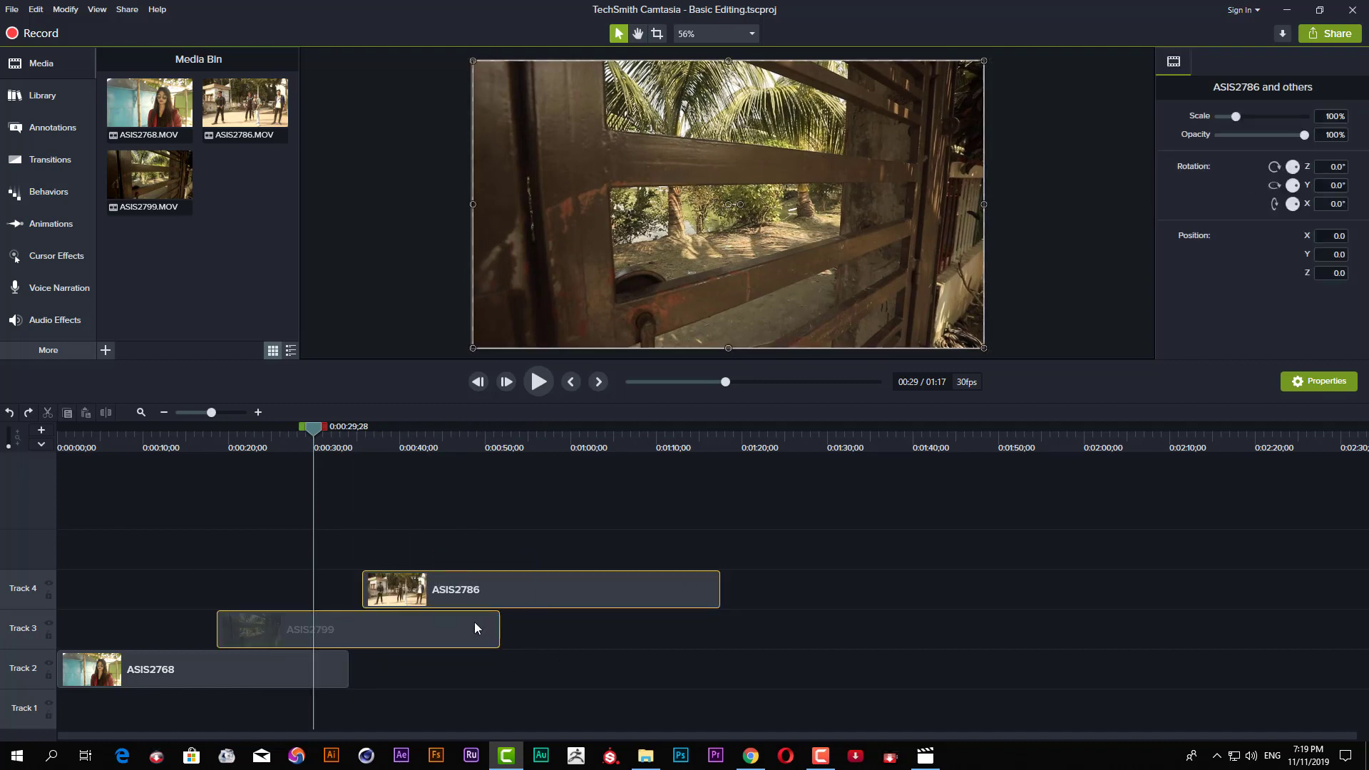
left_click_drag(474, 622, 174, 642)
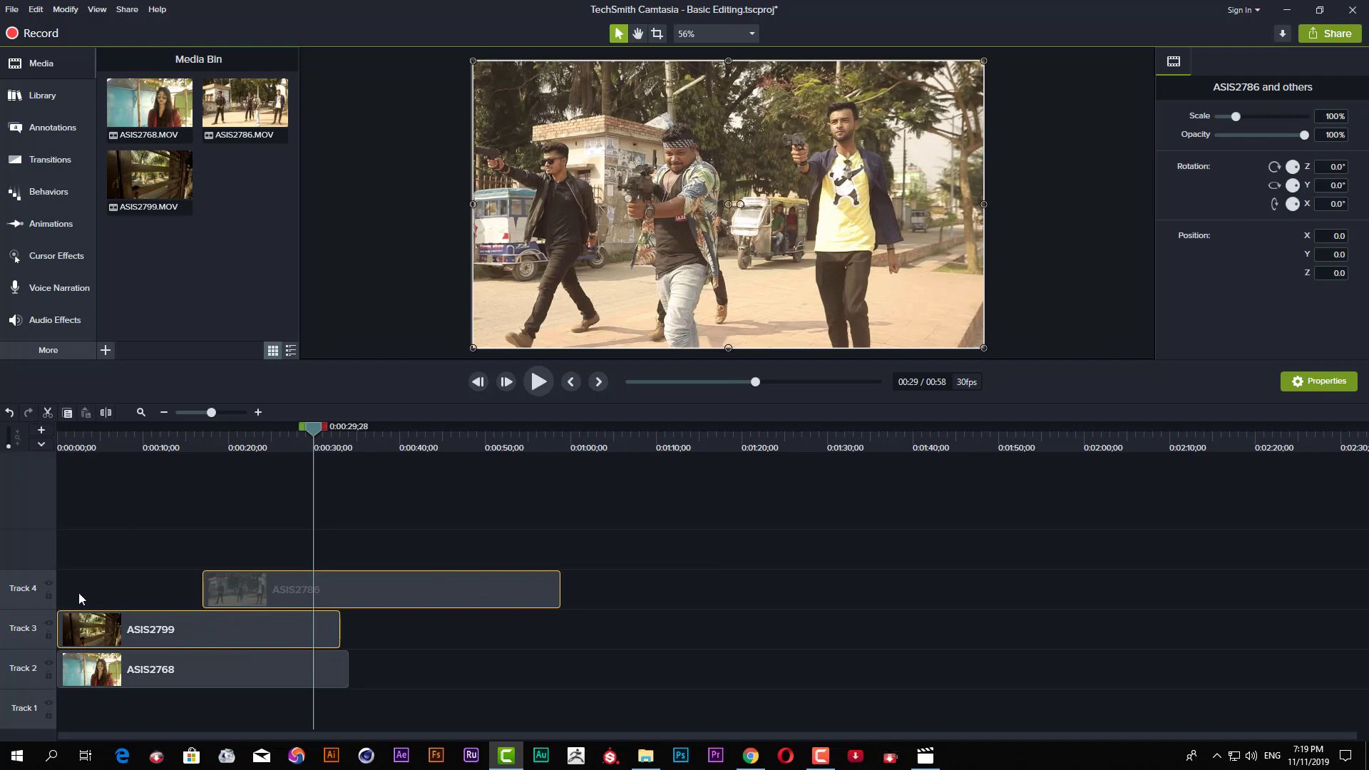
left_click(432, 558)
left_click_drag(415, 589, 143, 589)
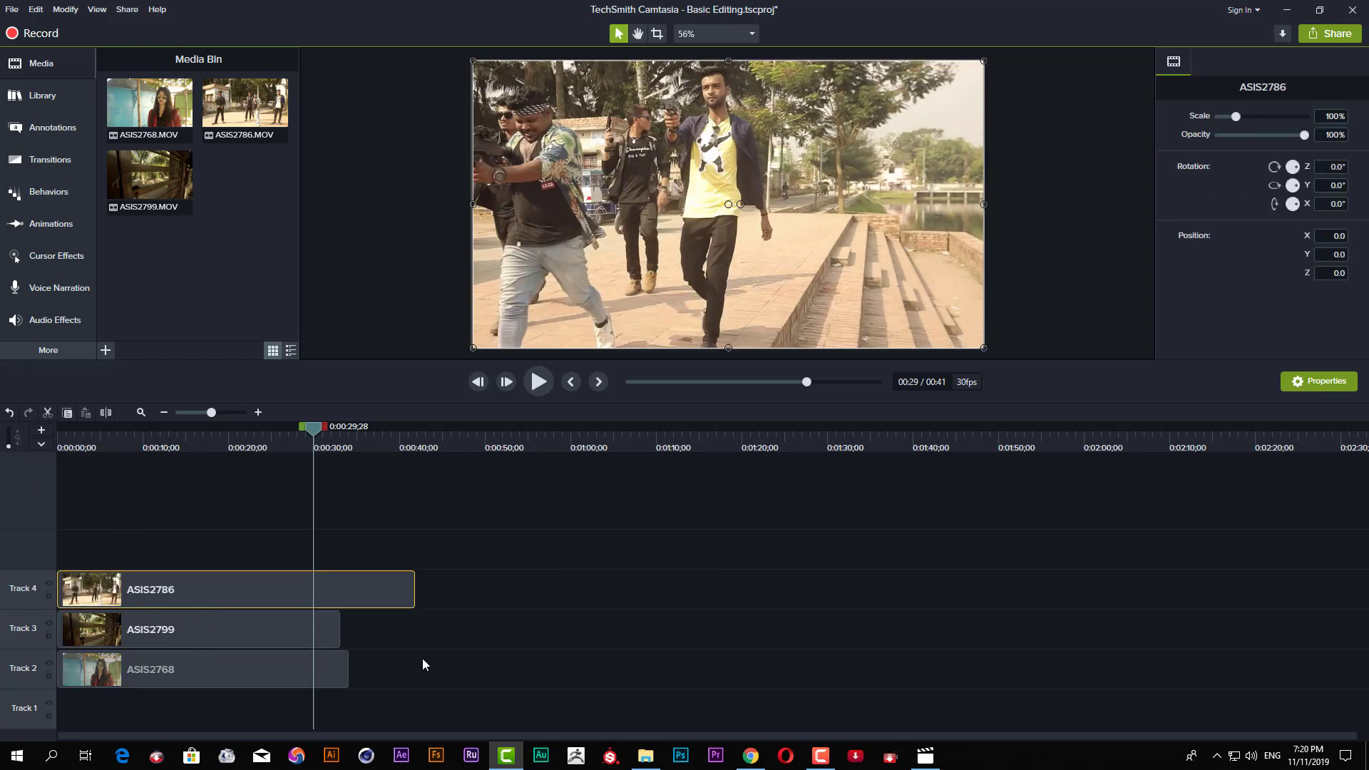
- Split only the ASIS2768 clip on Track 2 at 0:00:29;28
left_click(422, 664)
left_click(267, 674)
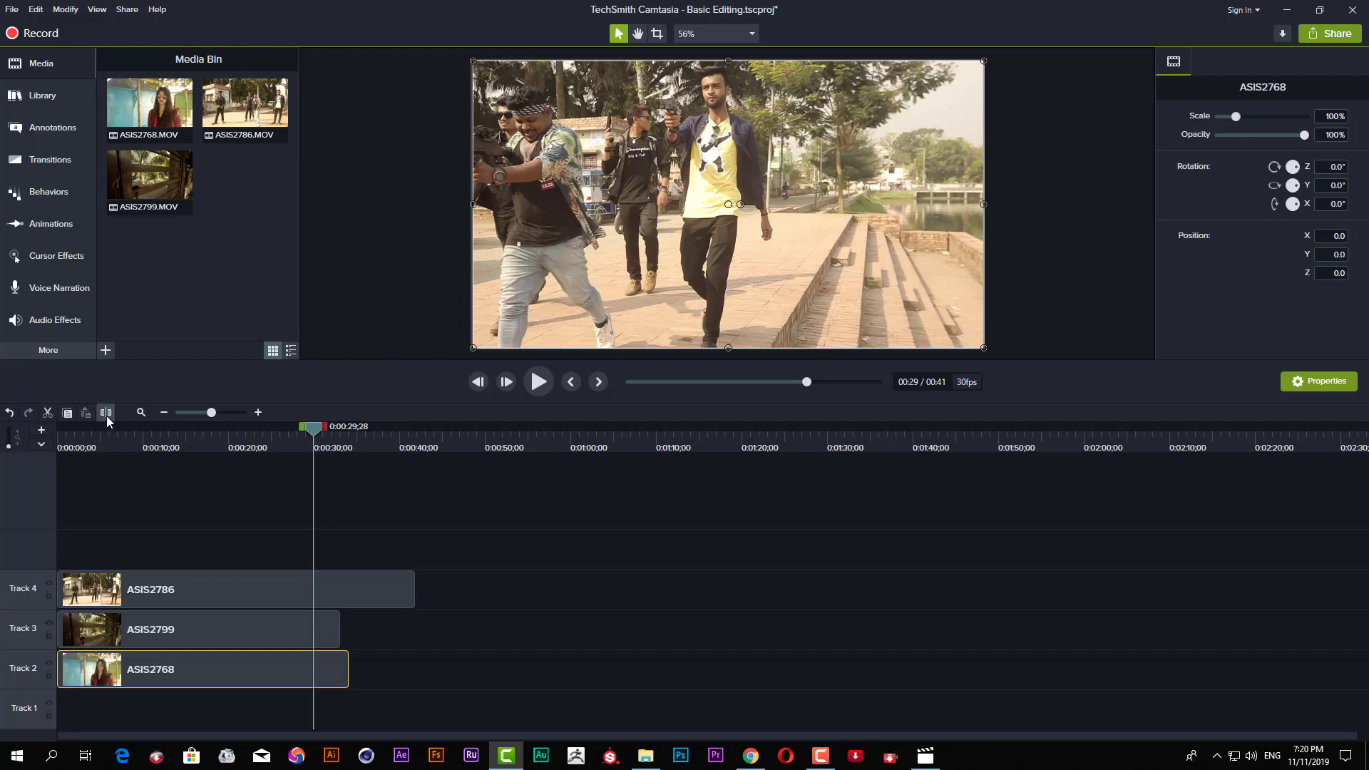
left_click(280, 680)
left_click_drag(172, 526, 245, 621)
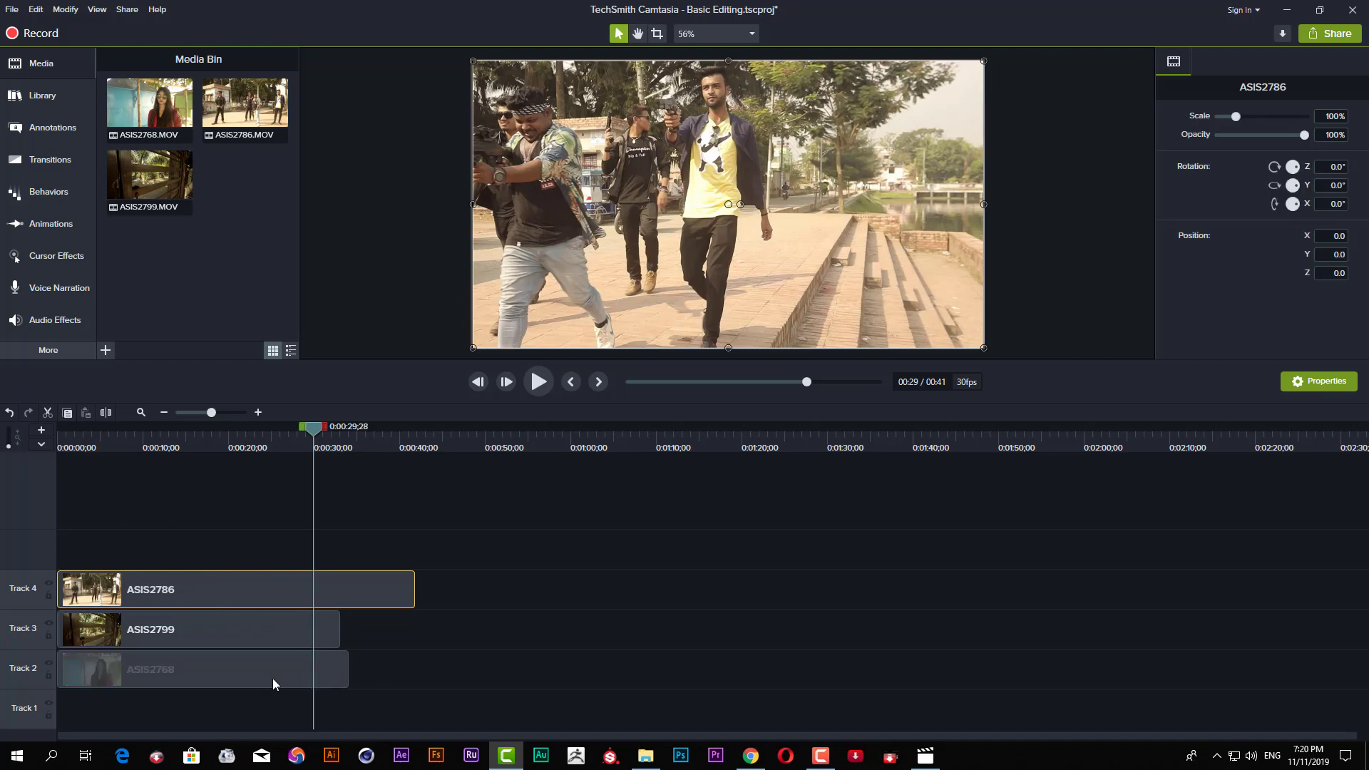
left_click(245, 675)
left_click(107, 412)
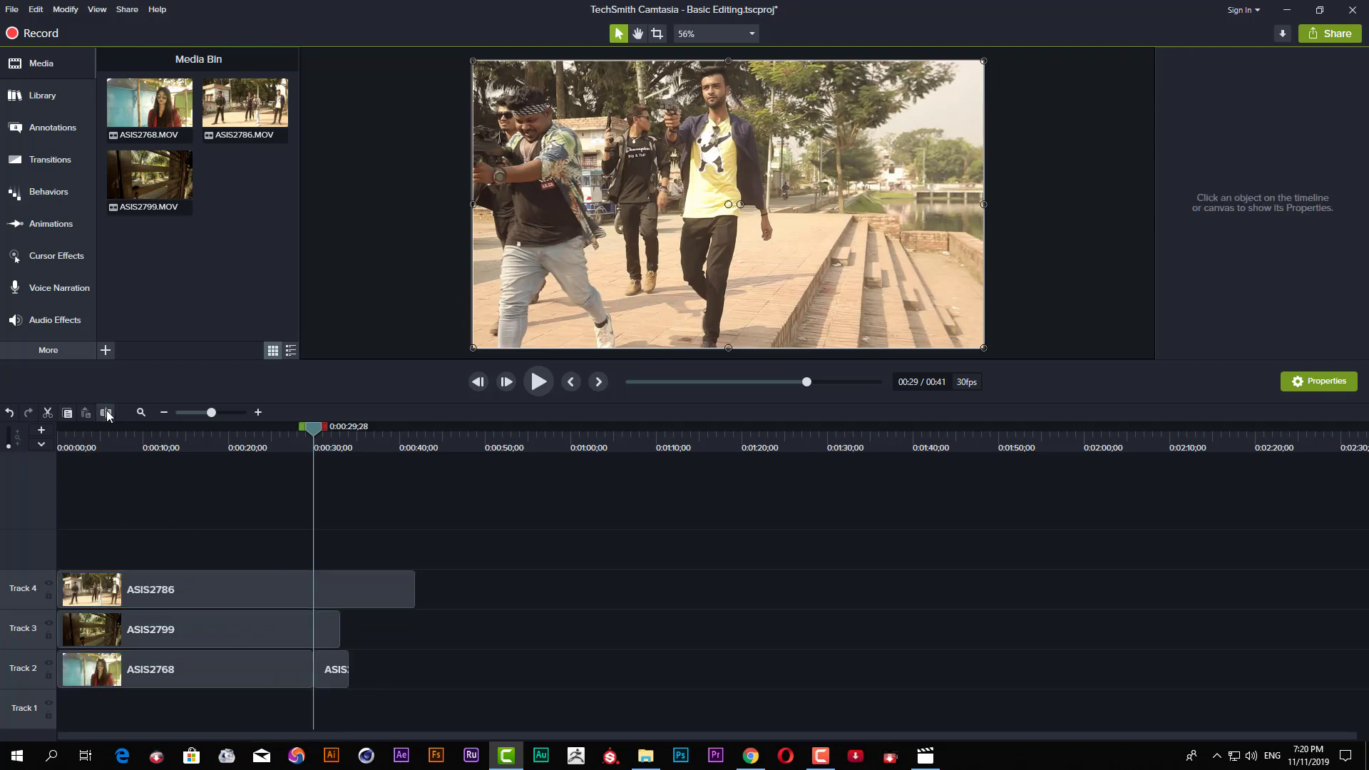
- Move the short end piece of ASIS2768 slightly later on Track 2, and undo both the move and the split
left_click(333, 674)
left_click_drag(335, 678, 362, 677)
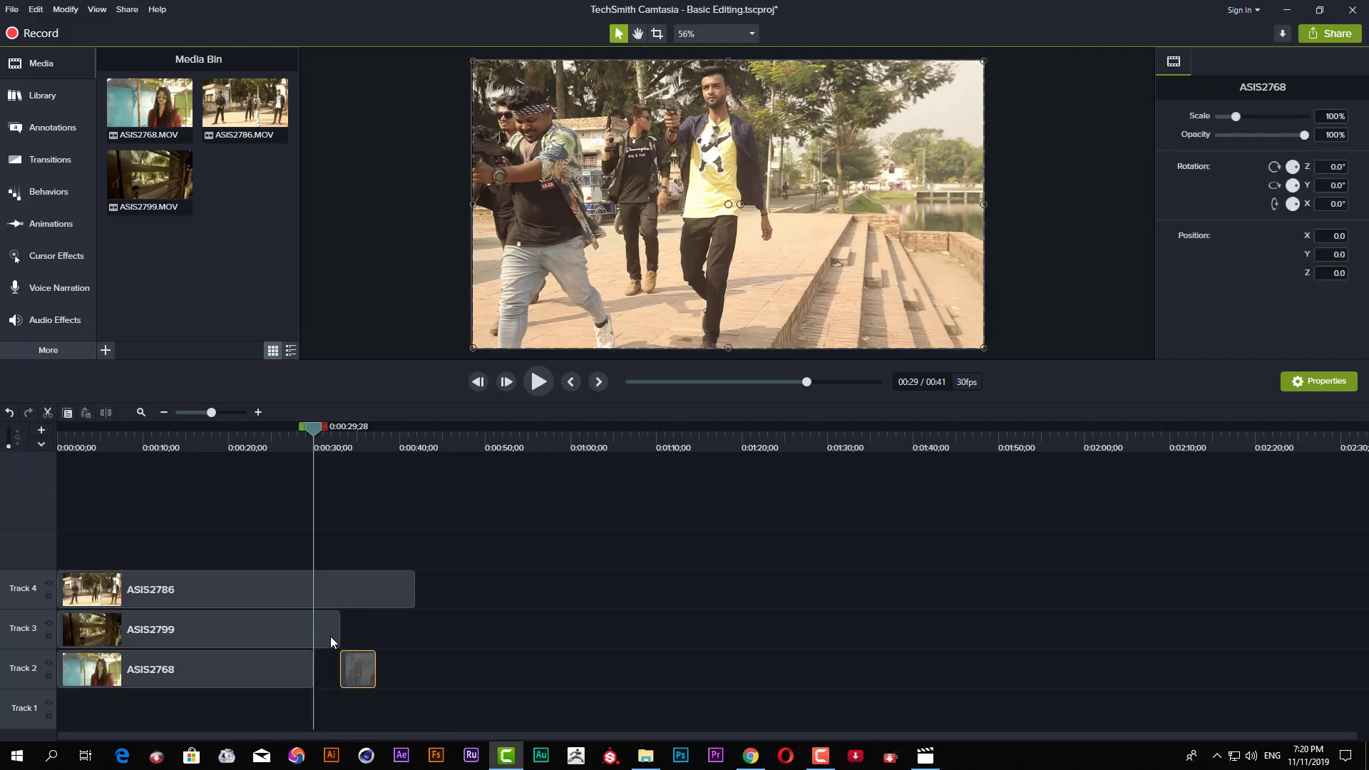
key("ctrl+z")
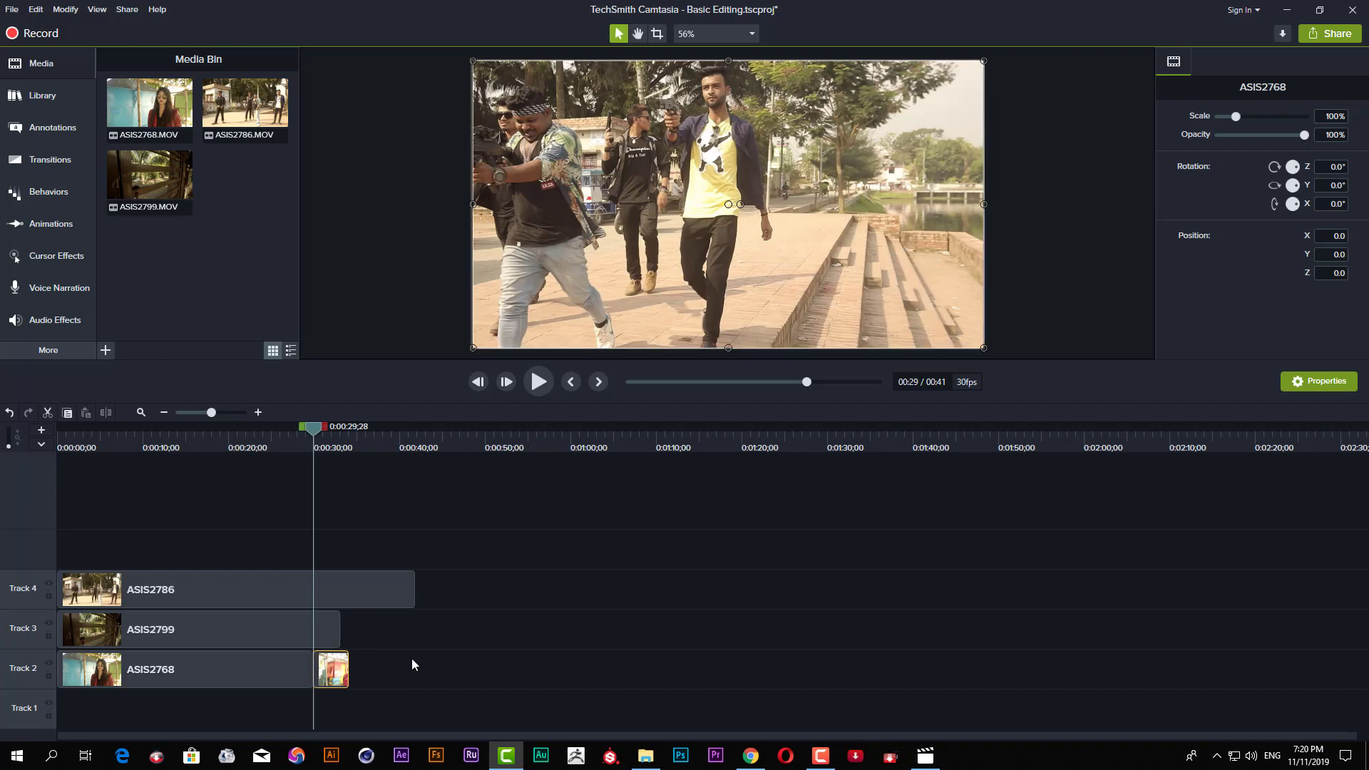
key("ctrl+z")
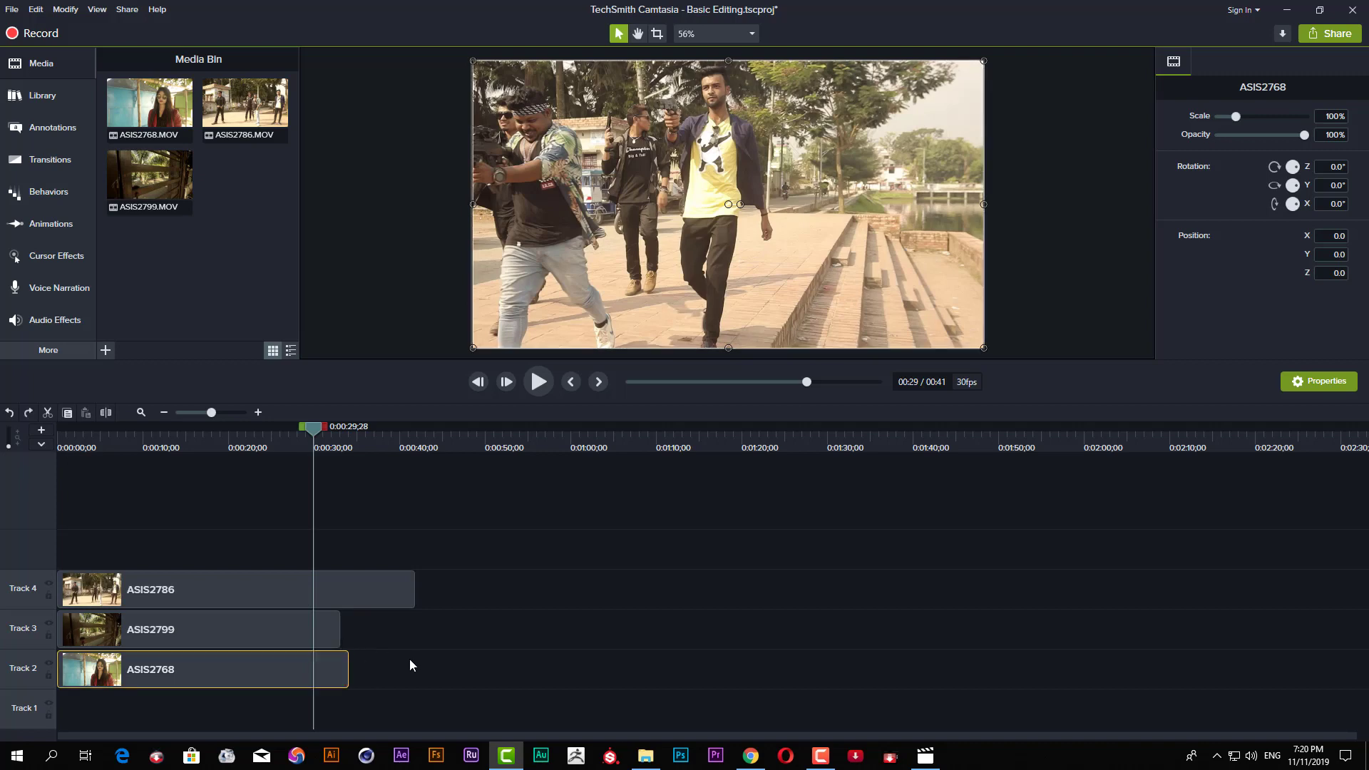
- Select all three clips and split them together at 0:00:29;28, select the end pieces, and undo the split
left_click_drag(173, 522, 432, 713)
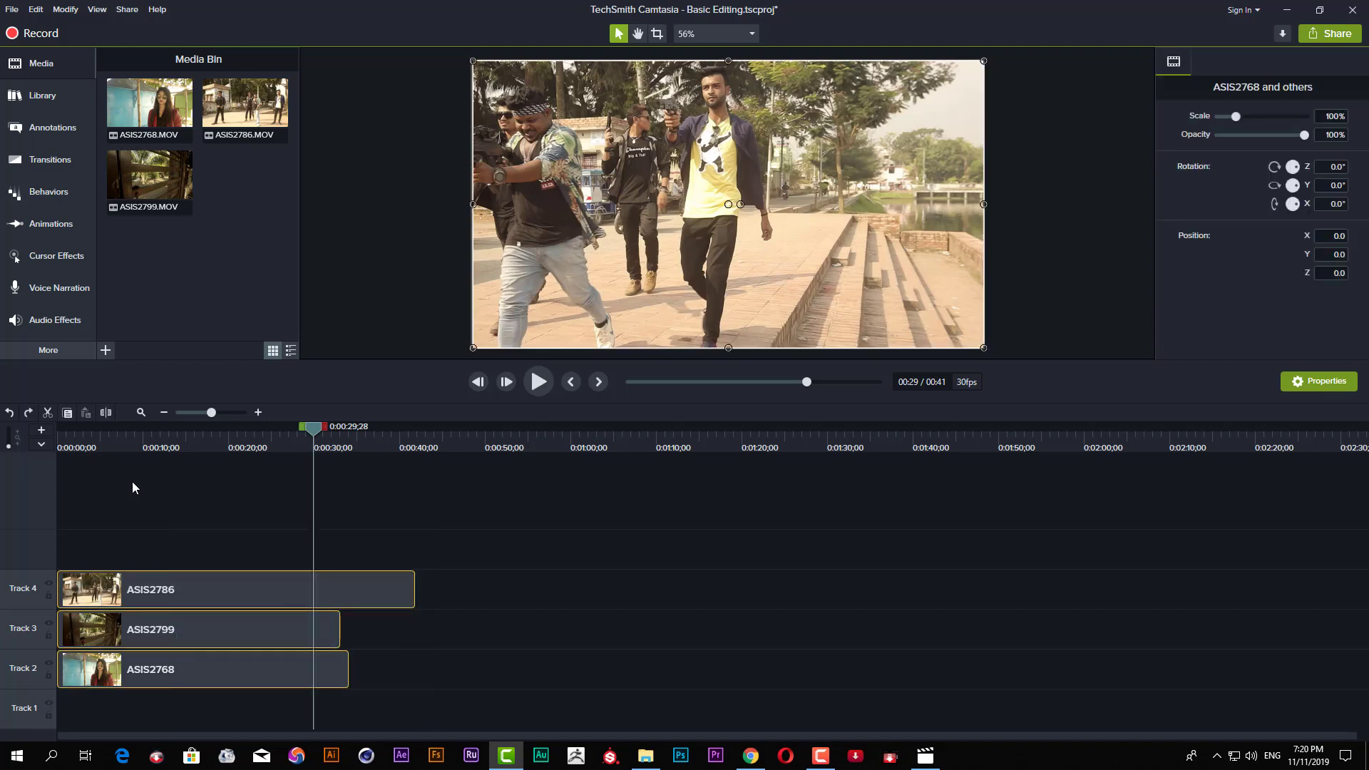
left_click(108, 413)
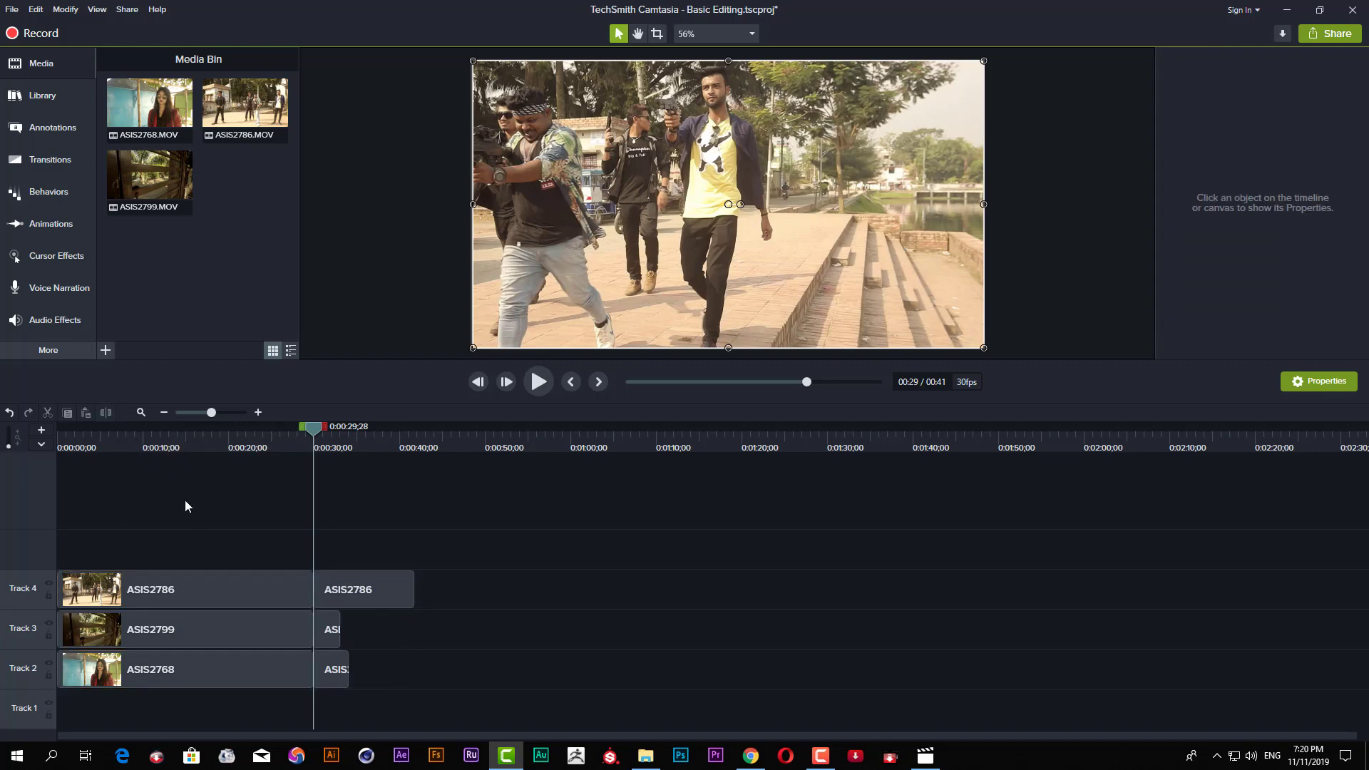
left_click_drag(385, 551, 332, 703)
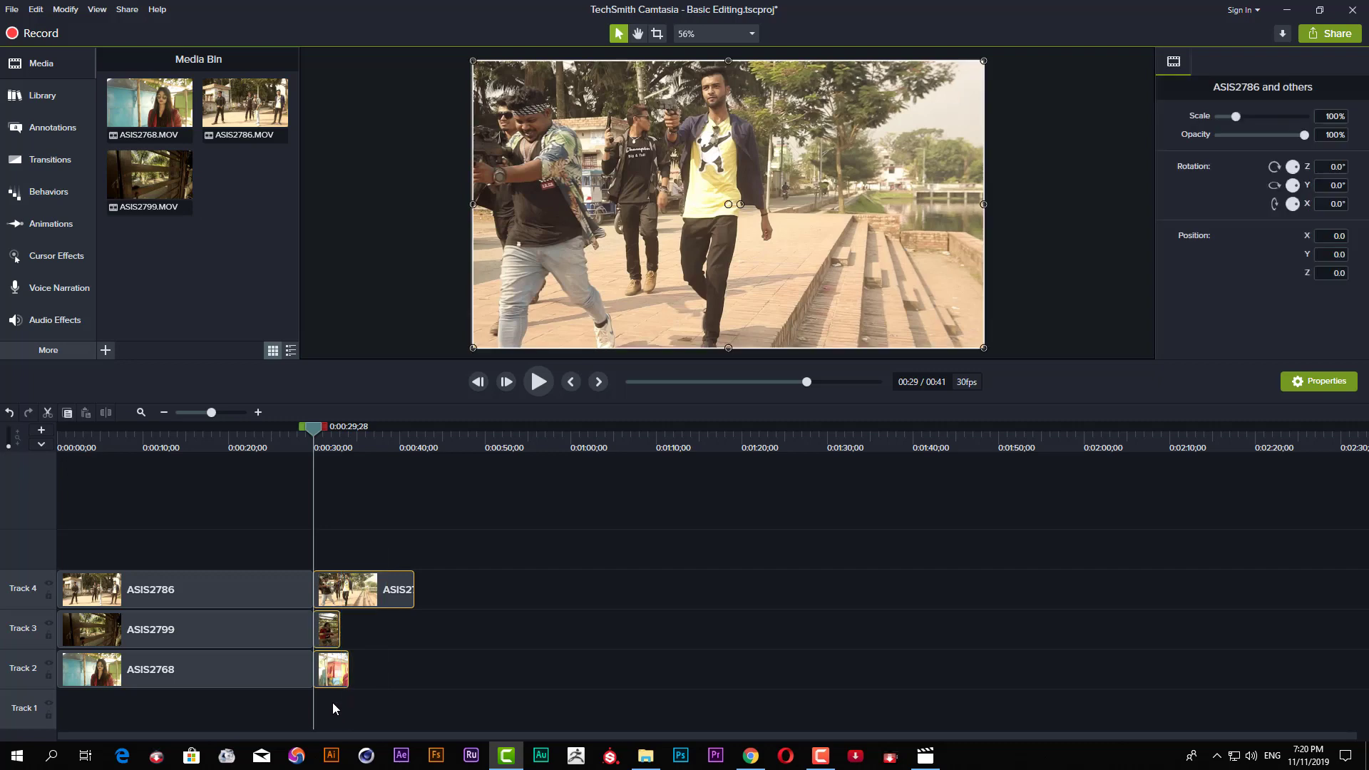
key("ctrl+z")
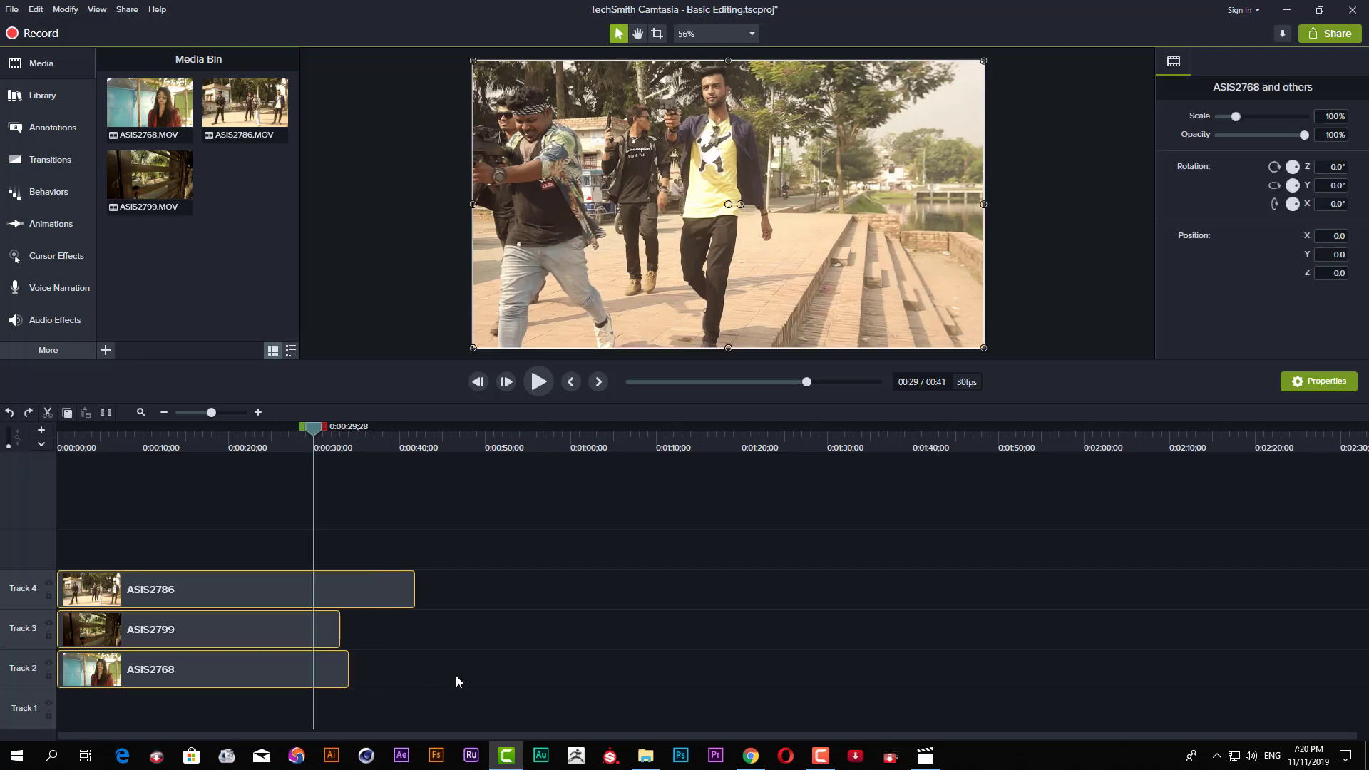
- Split the clips on Tracks 2, 3 and 4 at 0:00:20;18 with no clip selected
left_click_drag(152, 448, 234, 456)
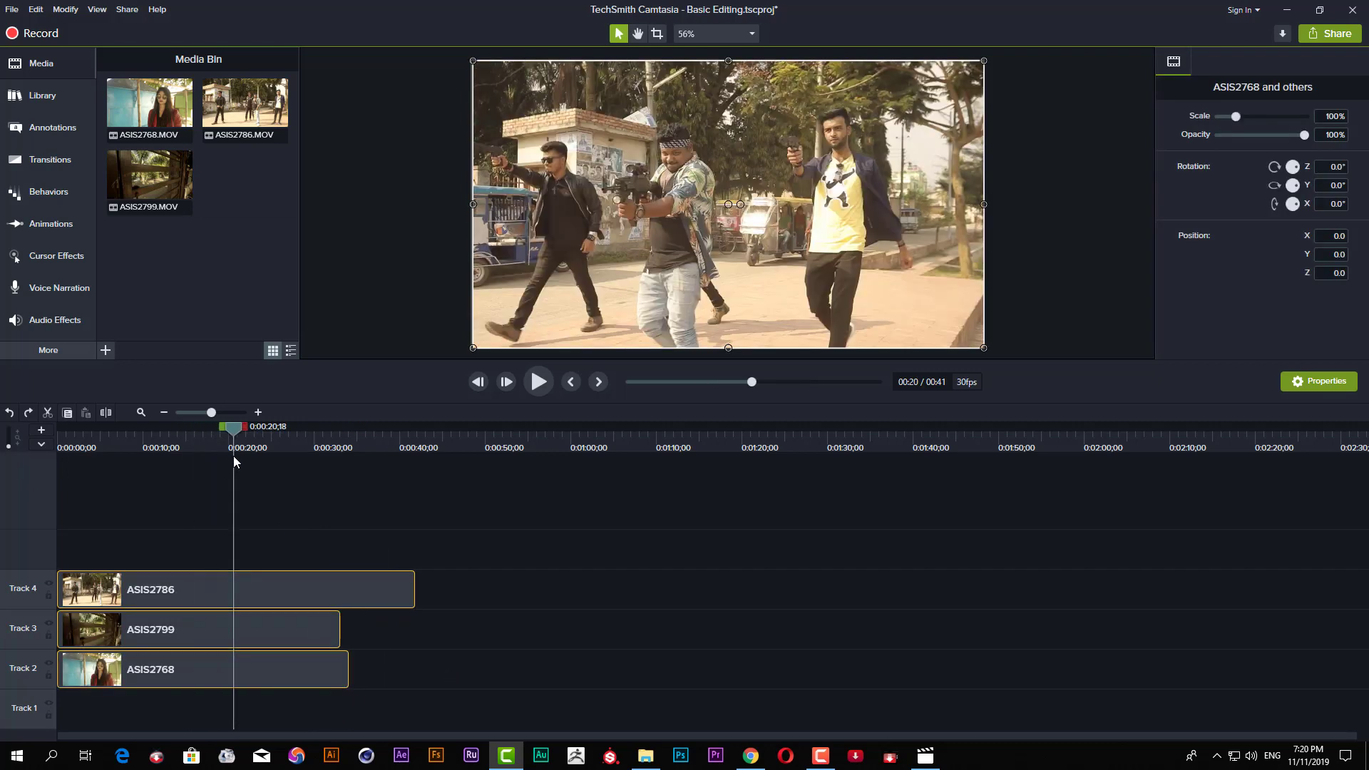
left_click(328, 519)
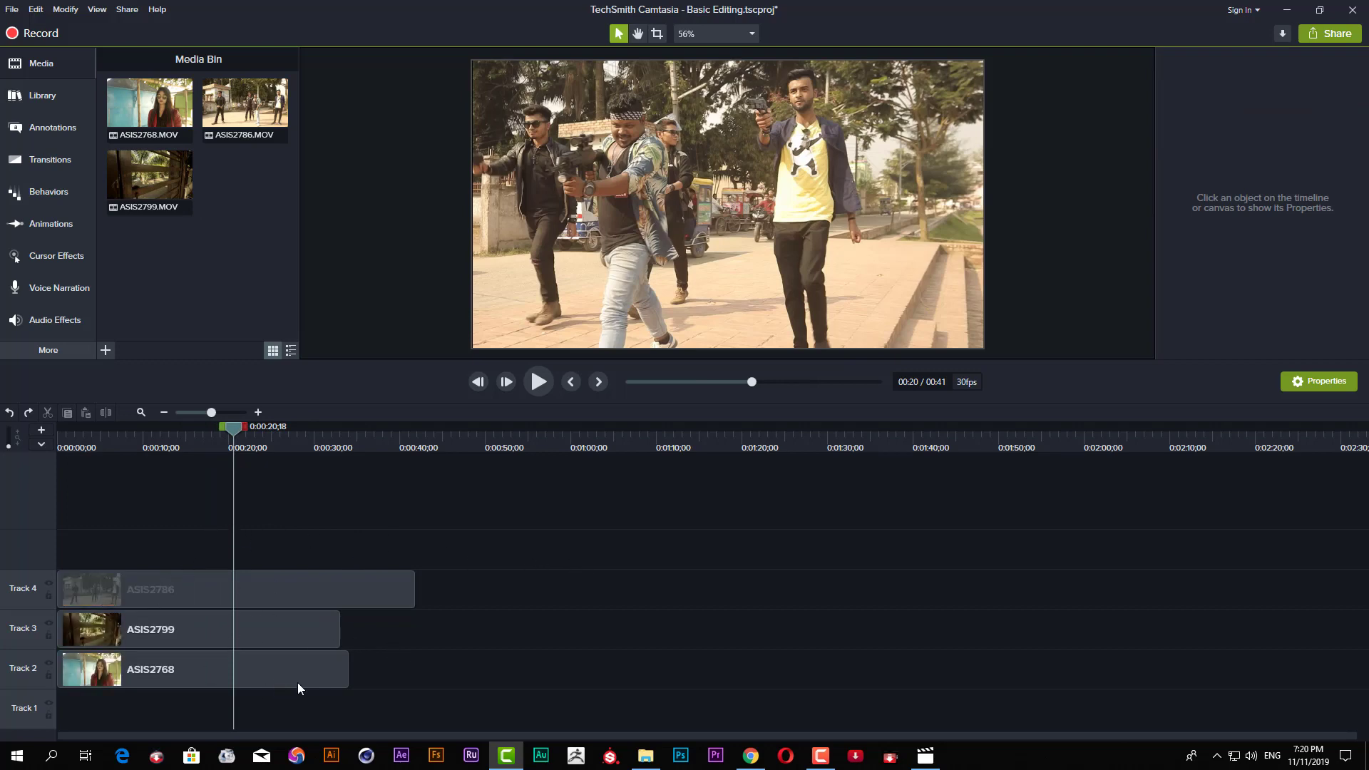
left_click_drag(343, 547, 257, 702)
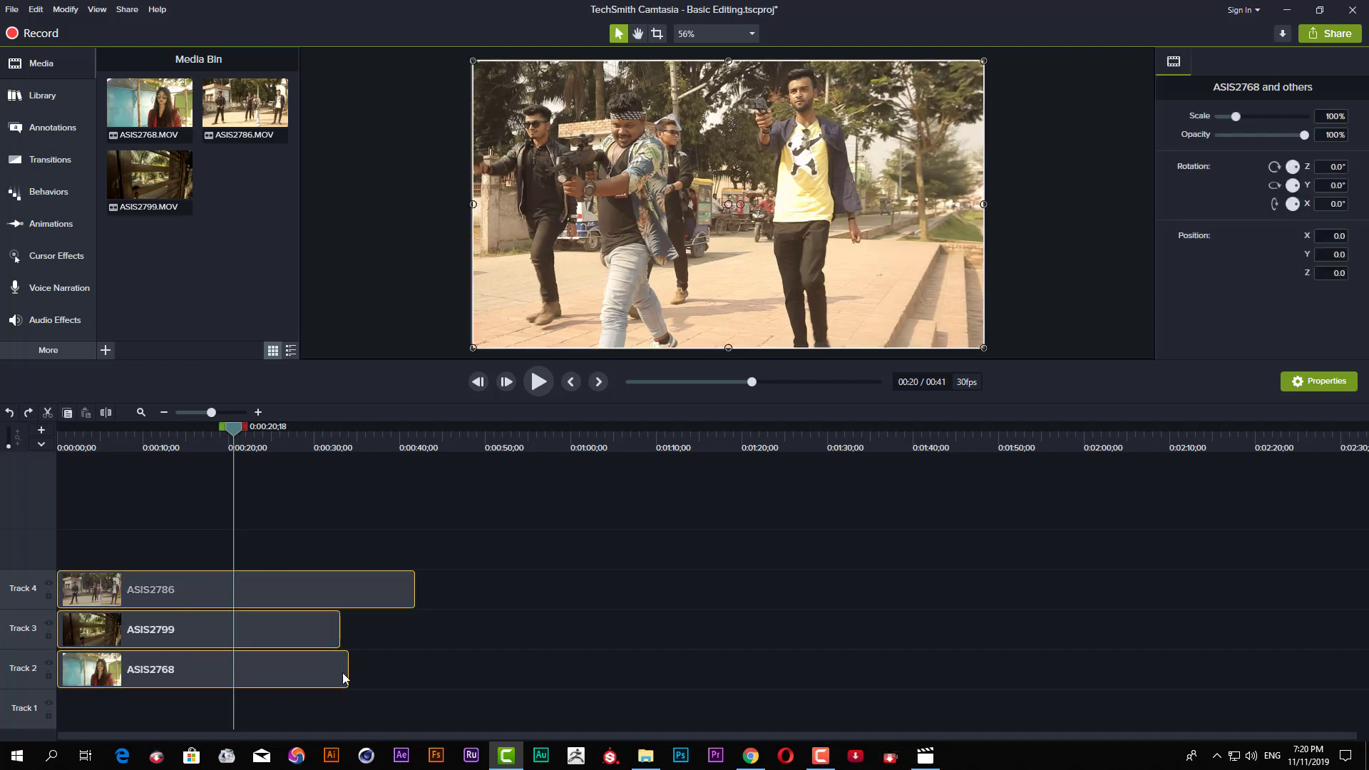
left_click(560, 493)
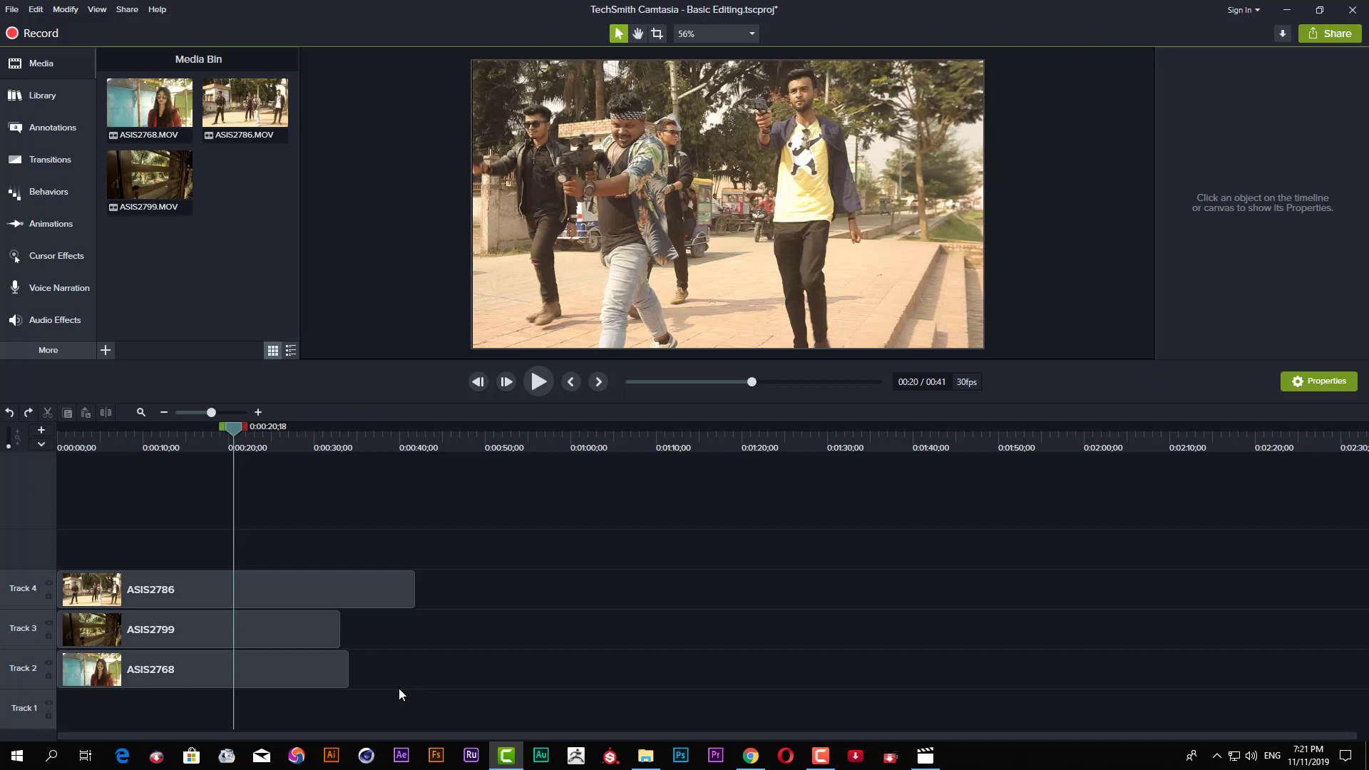
key("s")
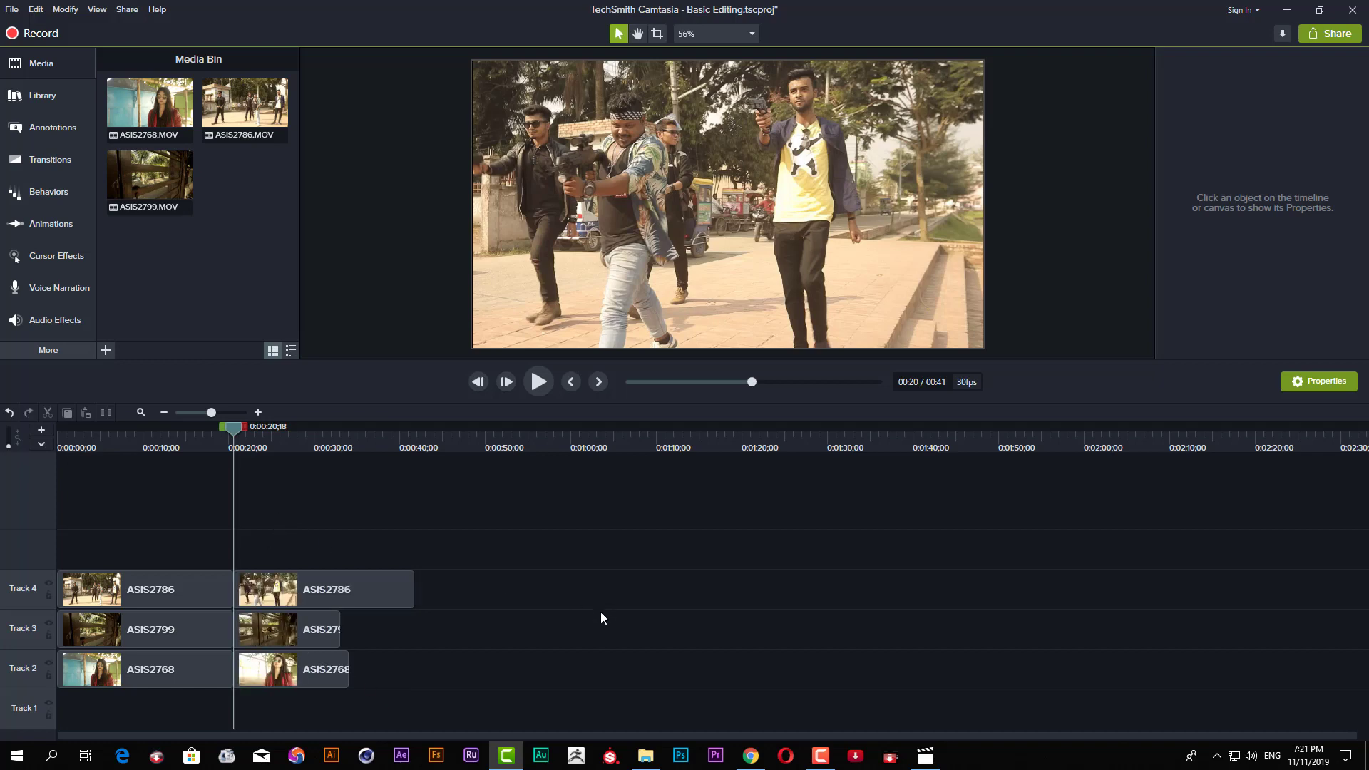
left_click_drag(601, 619, 408, 676)
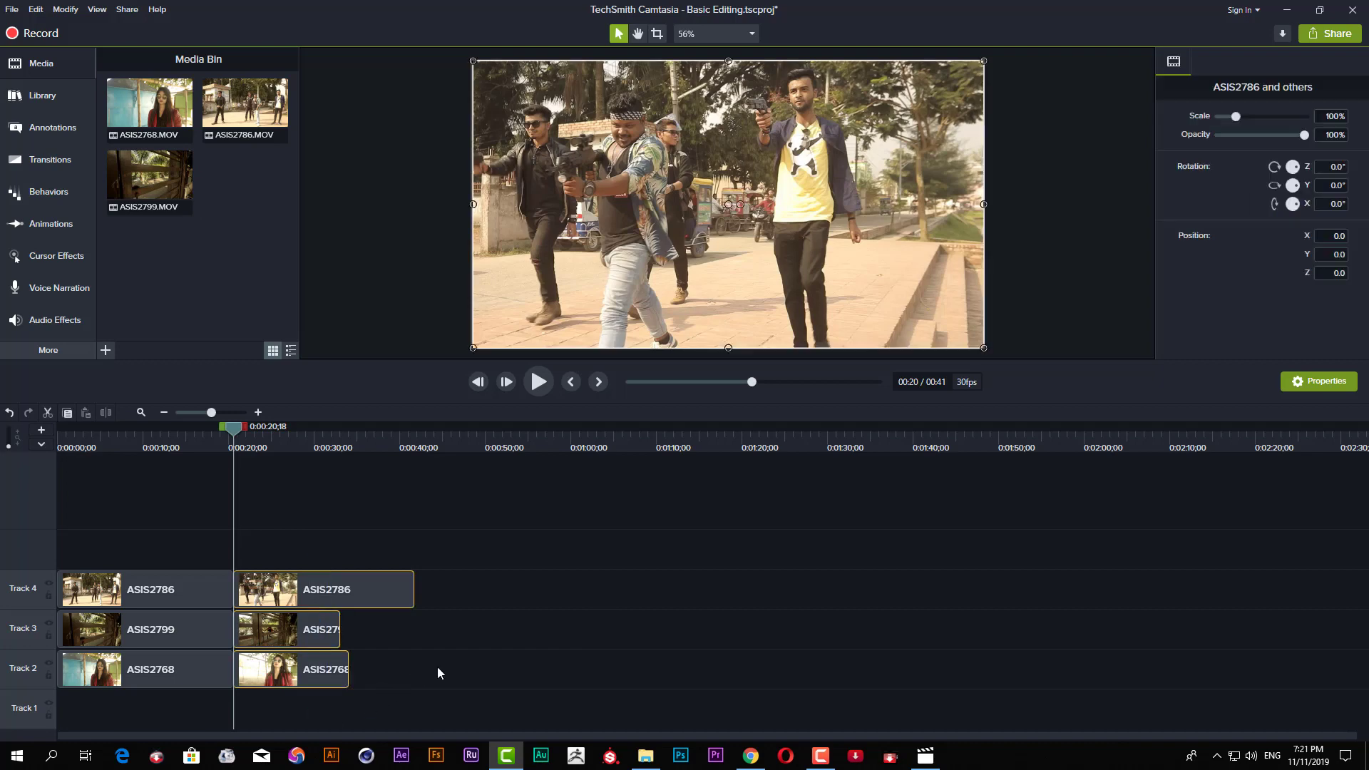
left_click(431, 540)
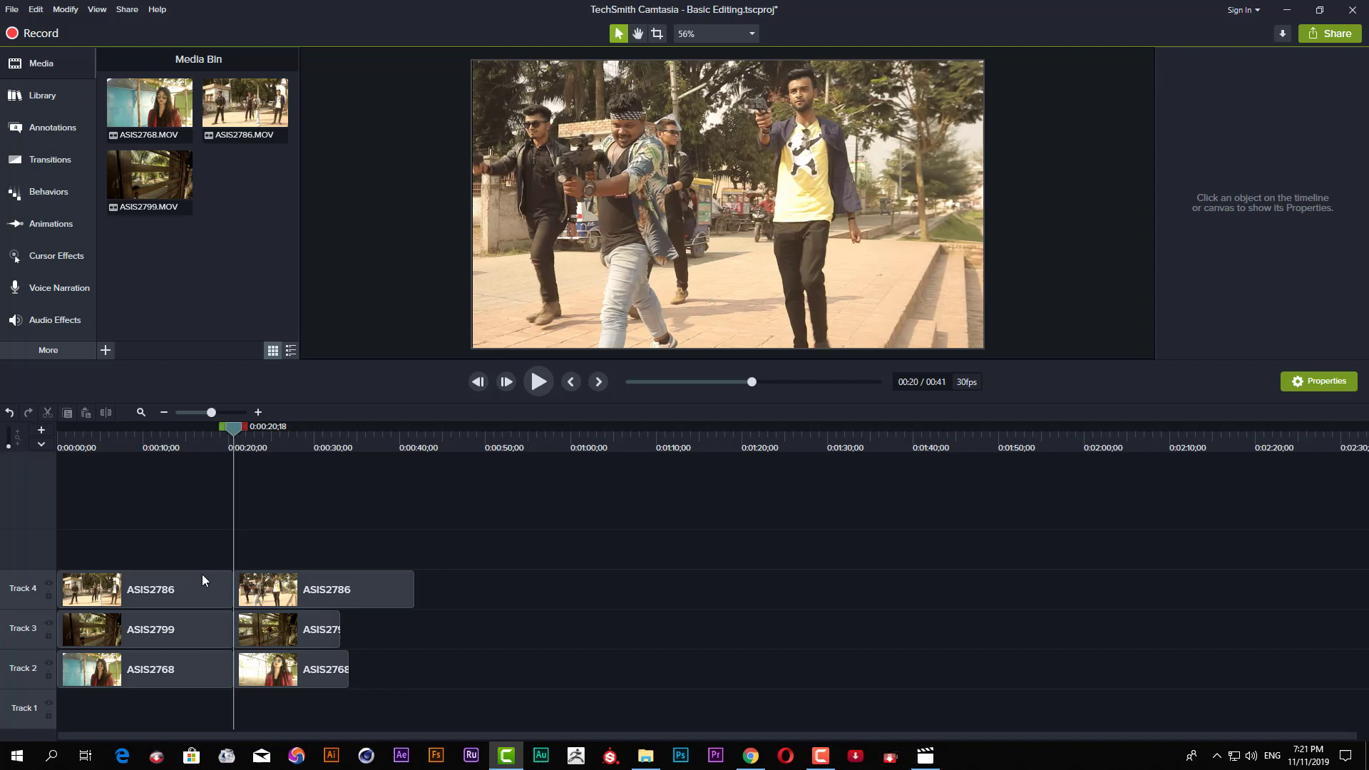
- Split only the first piece of ASIS2786 on Track 4 at 0:00:11;16
left_click(156, 592)
left_click_drag(237, 433, 160, 446)
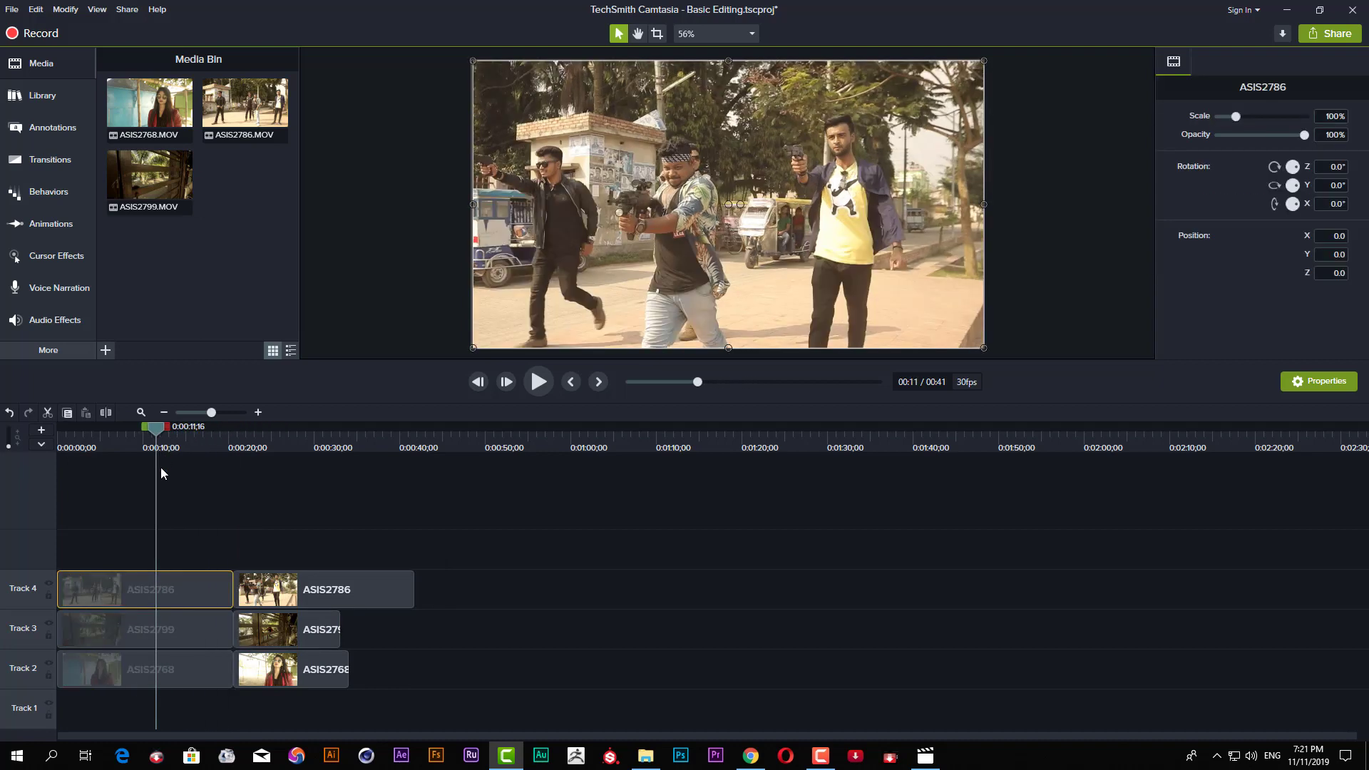
key("s")
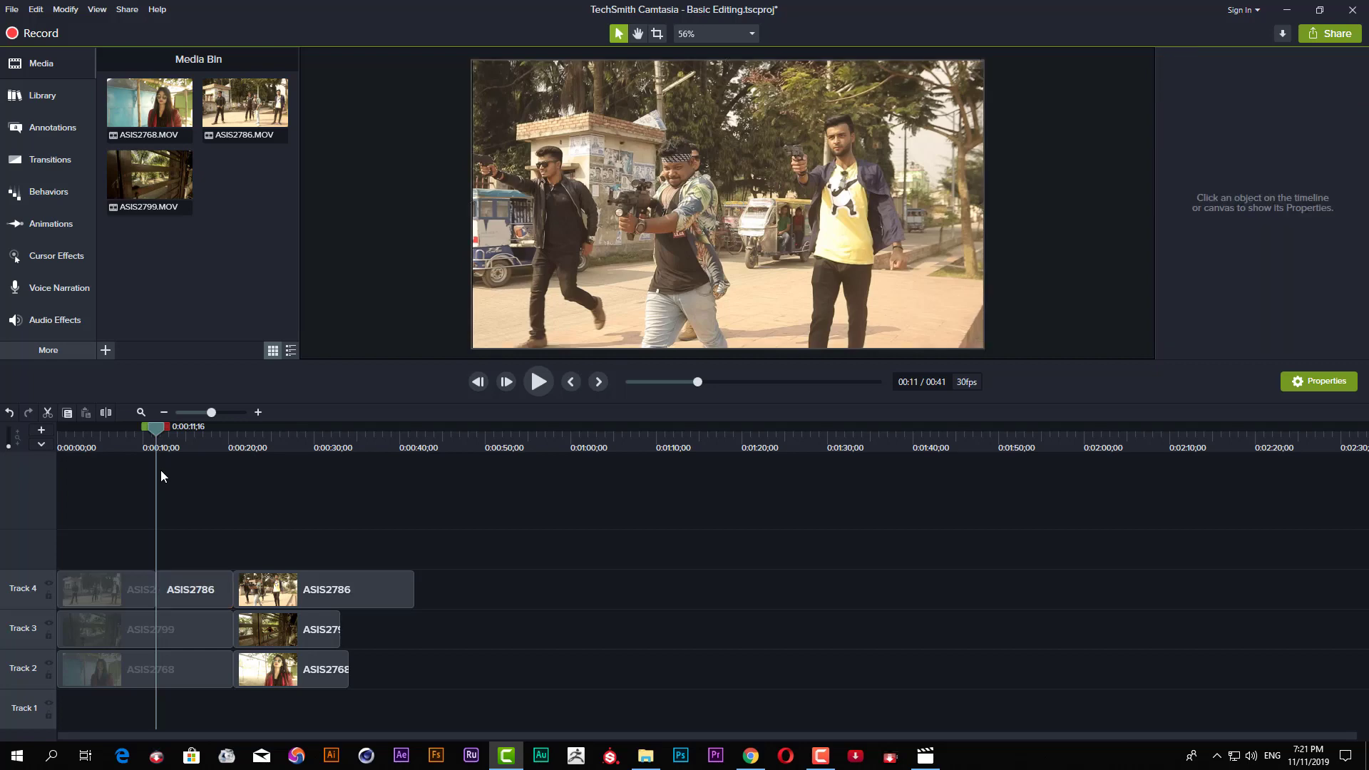
- Undo the splits and move of ASIS2786, and move the whole clip to Track 3, starting at 0:00:43;10
left_click(194, 595)
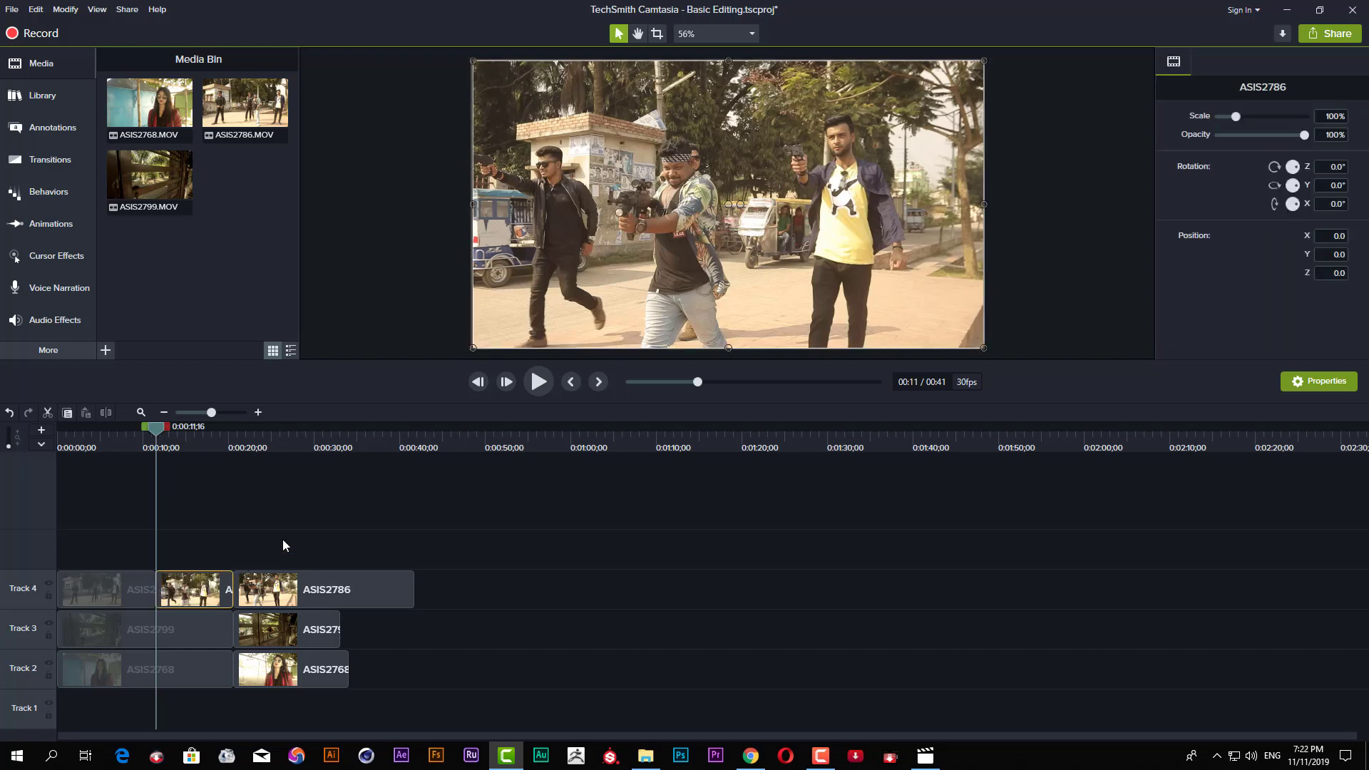
key("ctrl+z")
key("ctrl+z")
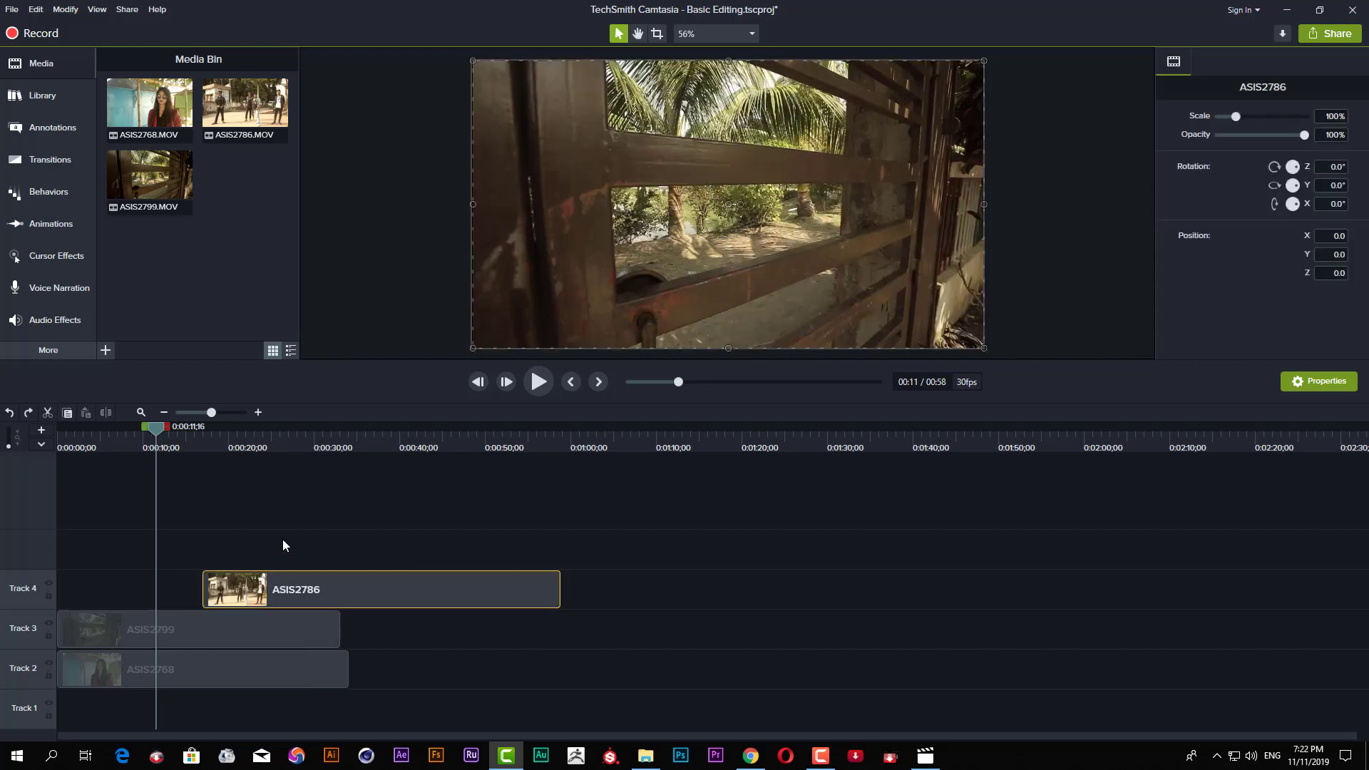
left_click_drag(314, 592, 541, 614)
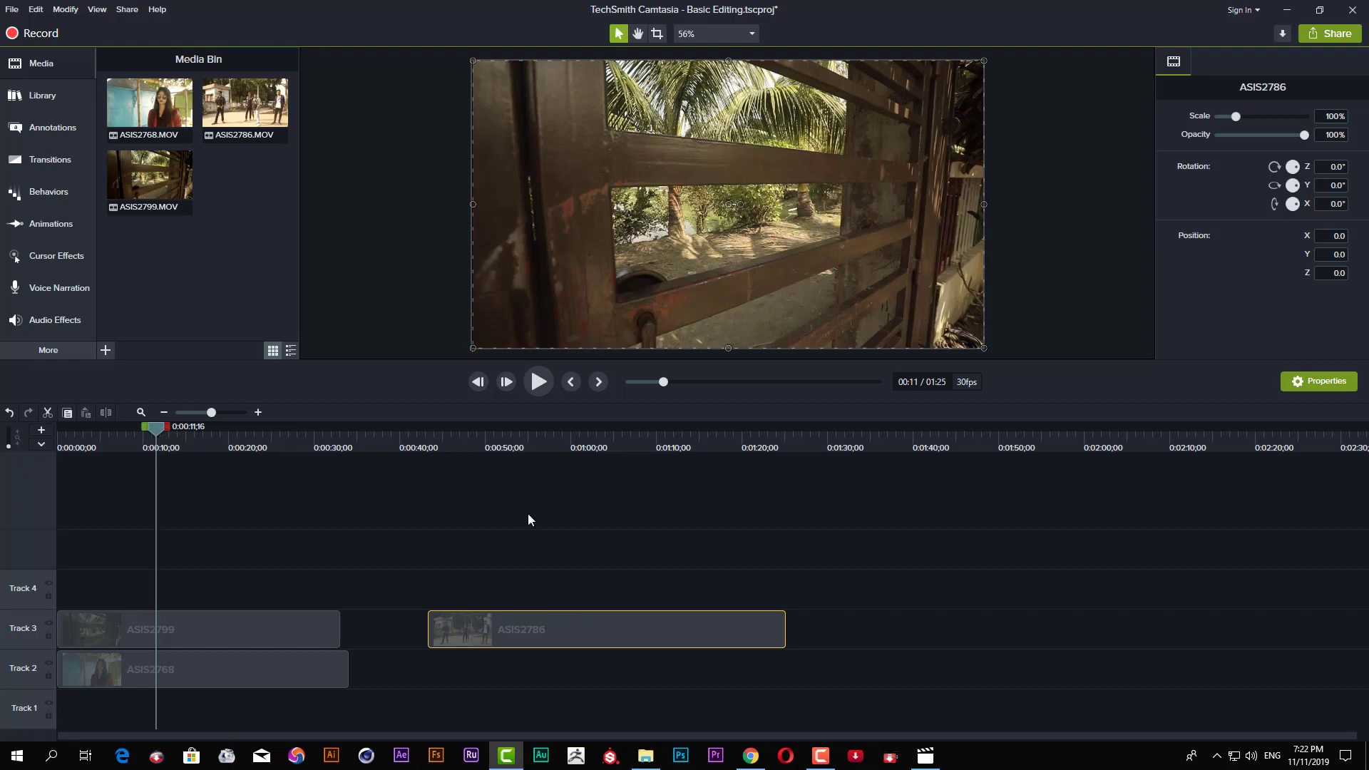
- Split ASIS2786 on Track 3 at 0:00:55;03 and at 0:01:09;25
left_click(441, 444)
left_click_drag(451, 448, 529, 487)
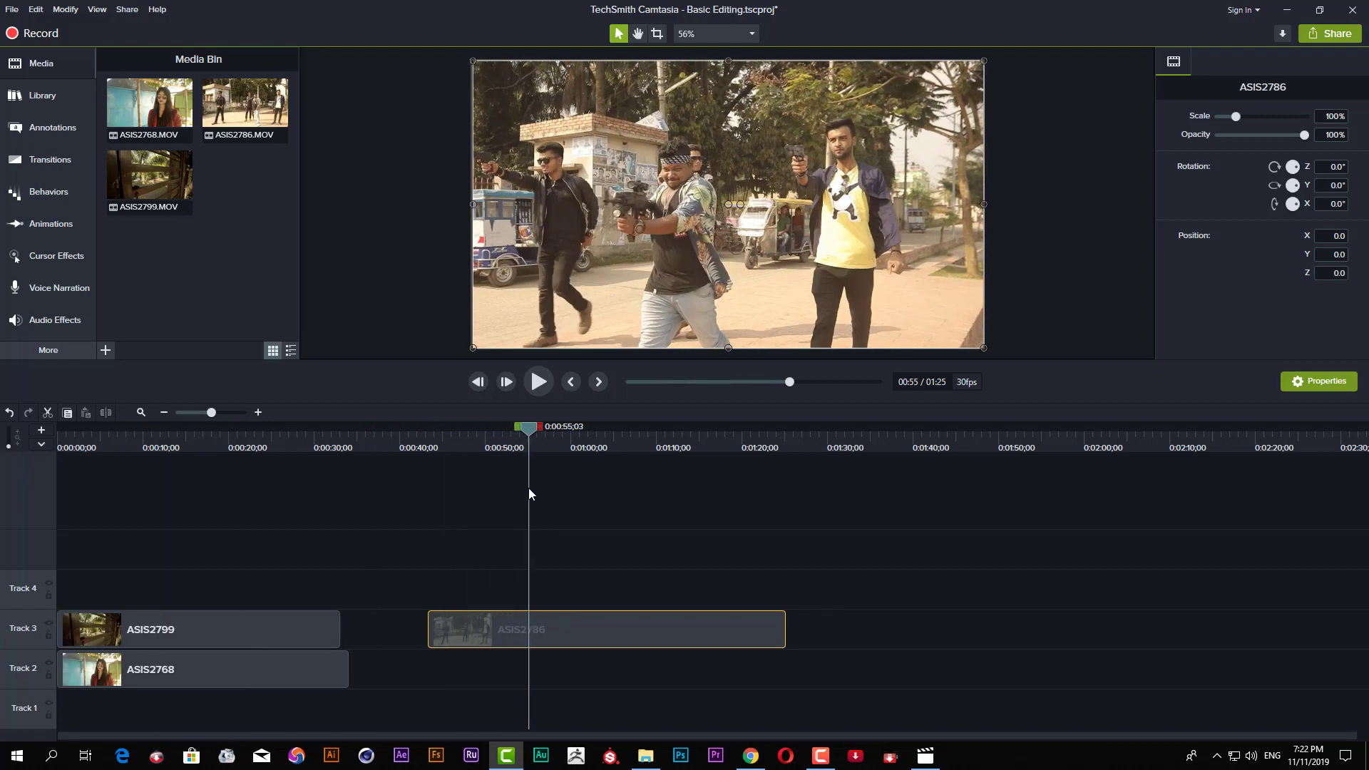
left_click_drag(568, 555, 611, 644)
key("s")
left_click_drag(536, 439, 656, 465)
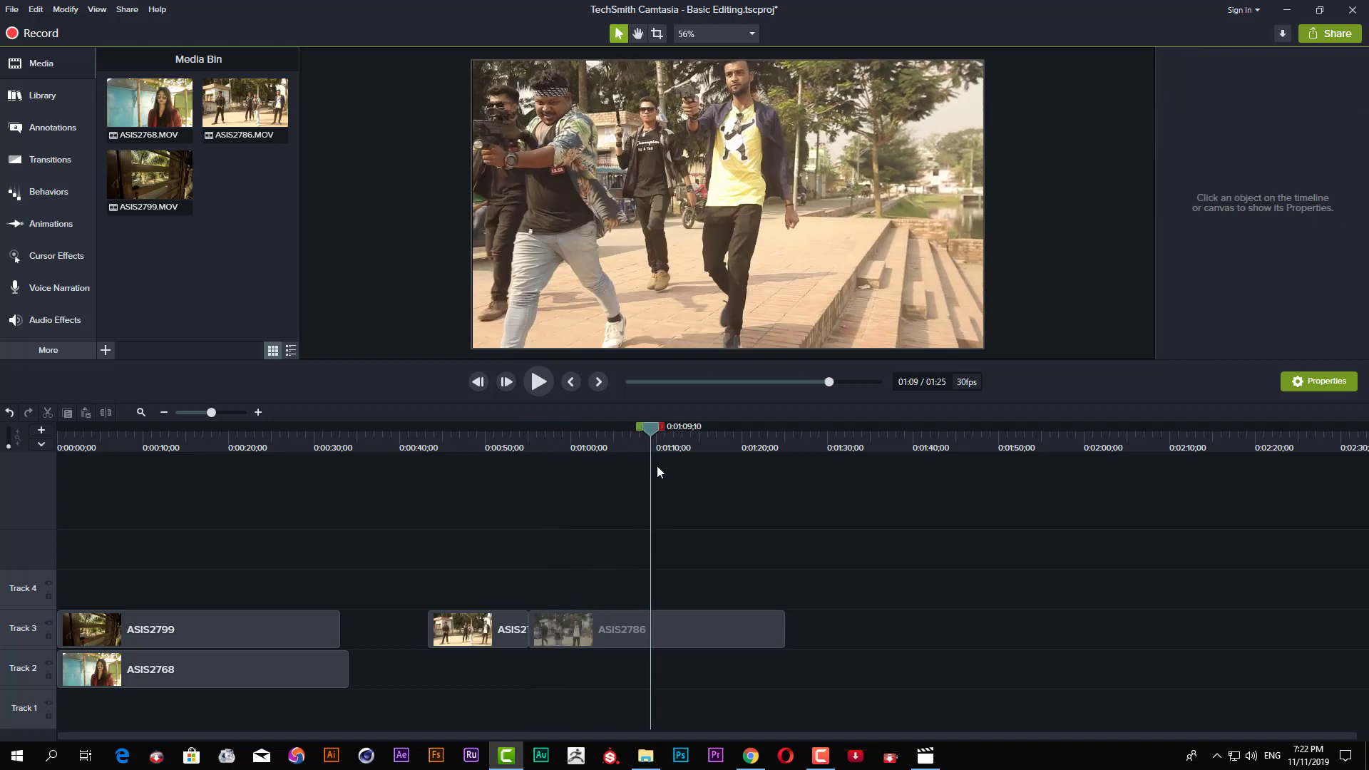
left_click_drag(679, 532, 726, 684)
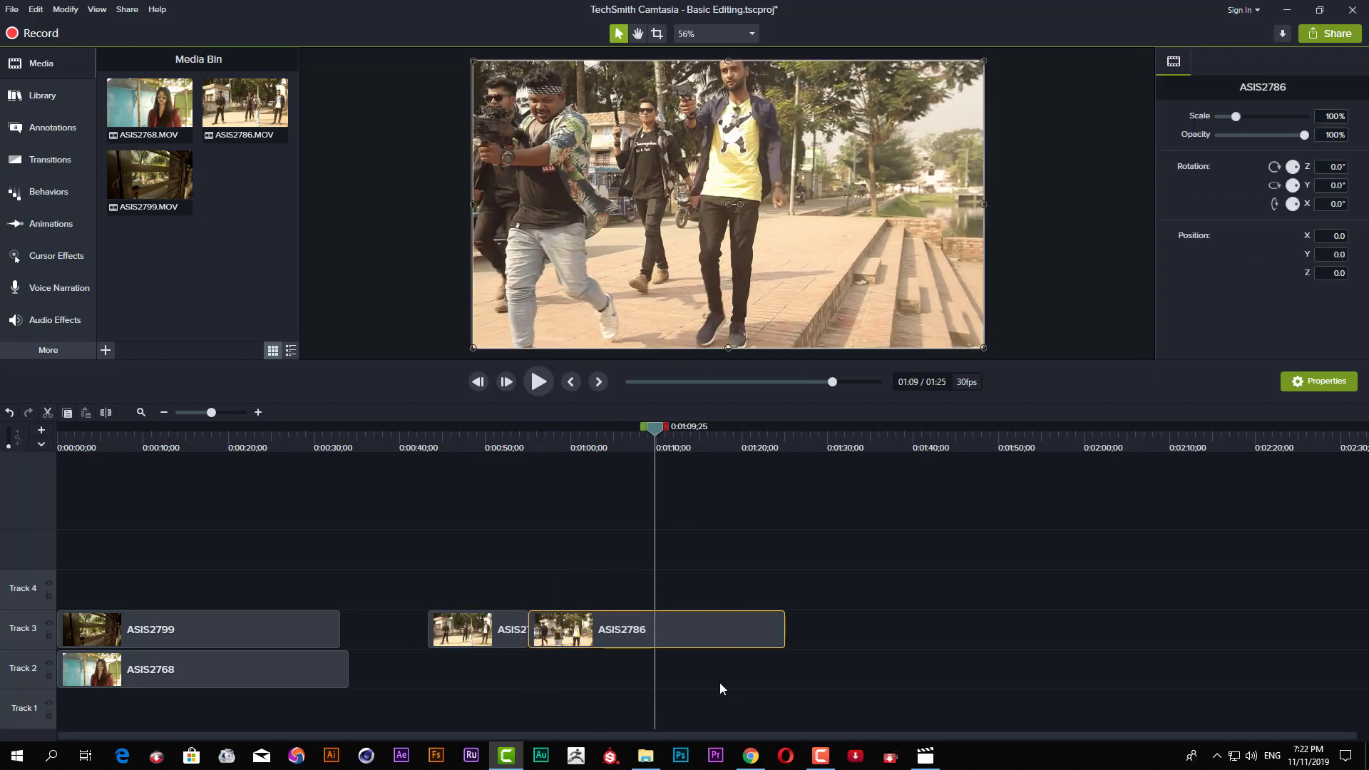
key("s")
- Delete the middle piece of ASIS2786 and move the end piece back against the first piece
left_click_drag(596, 534, 597, 638)
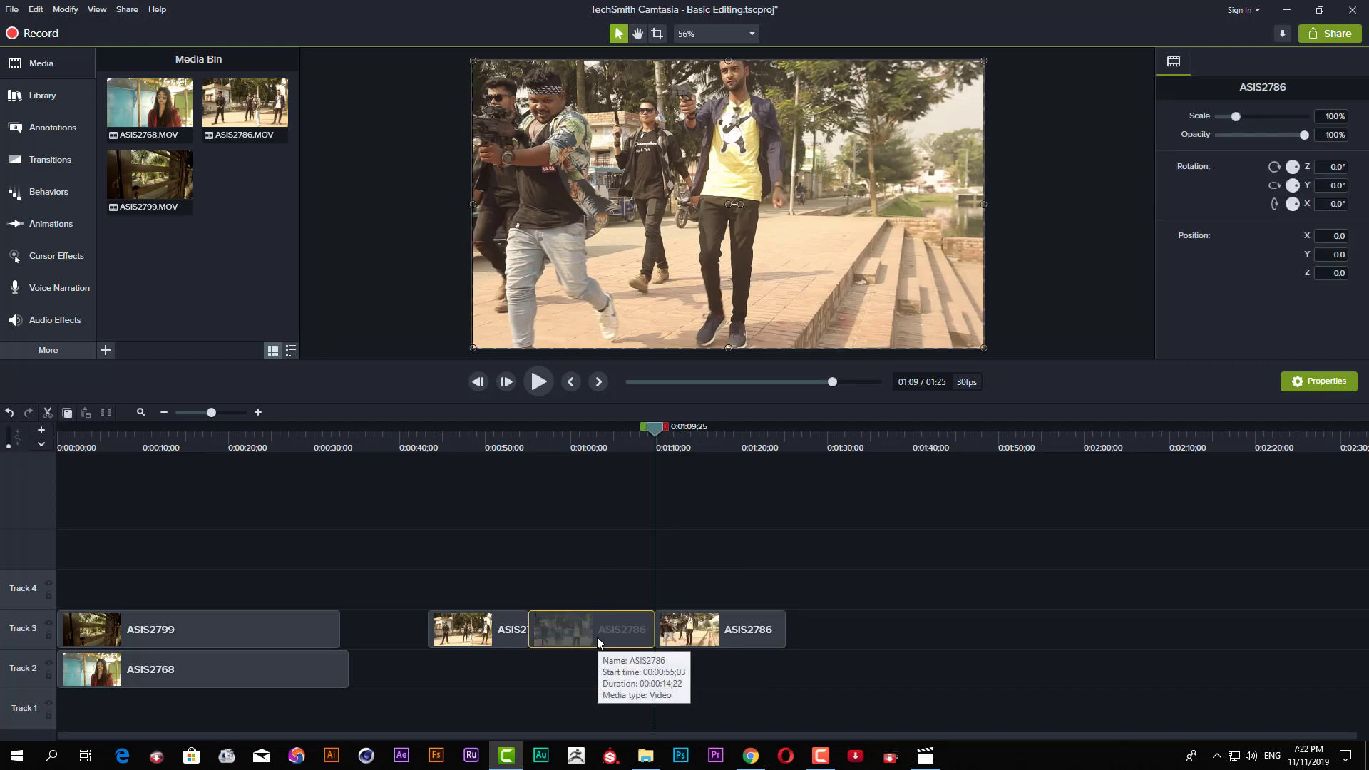
key("Delete")
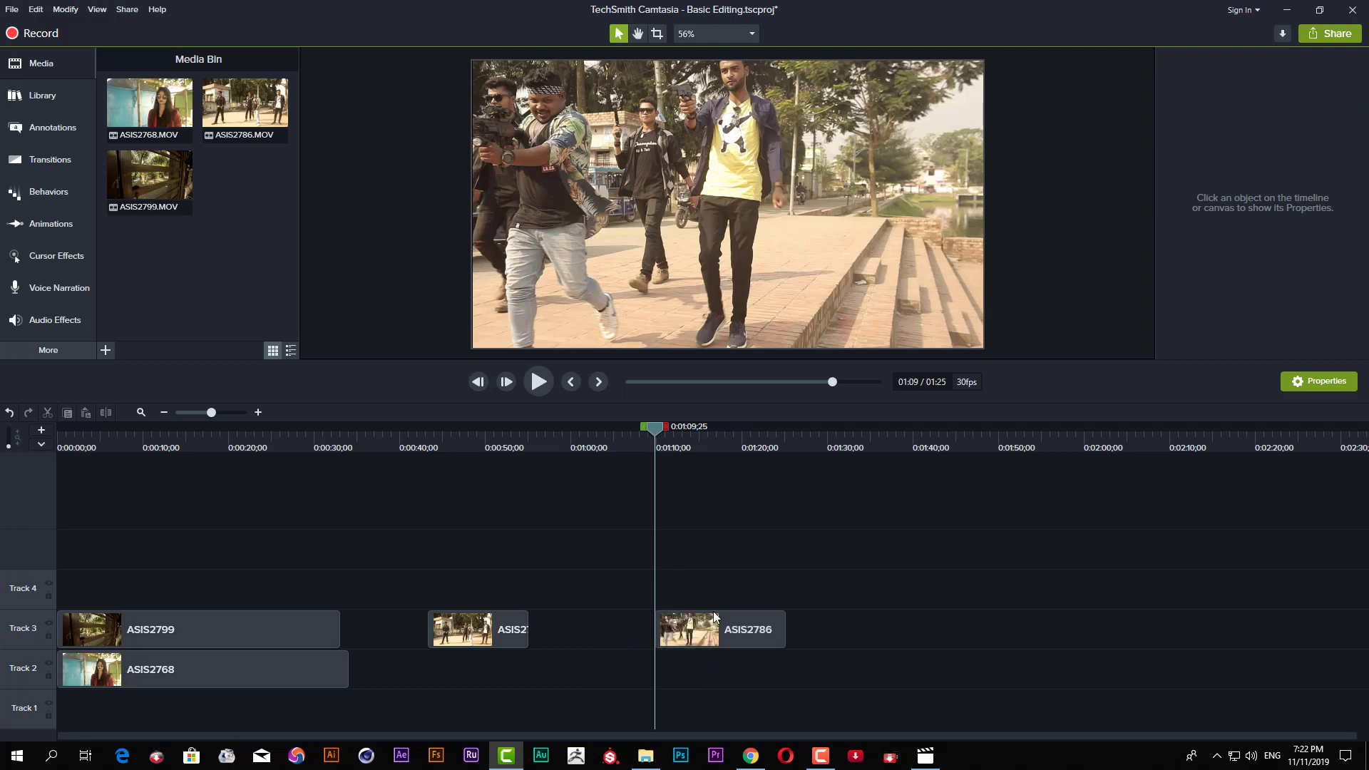
left_click_drag(713, 613, 599, 636)
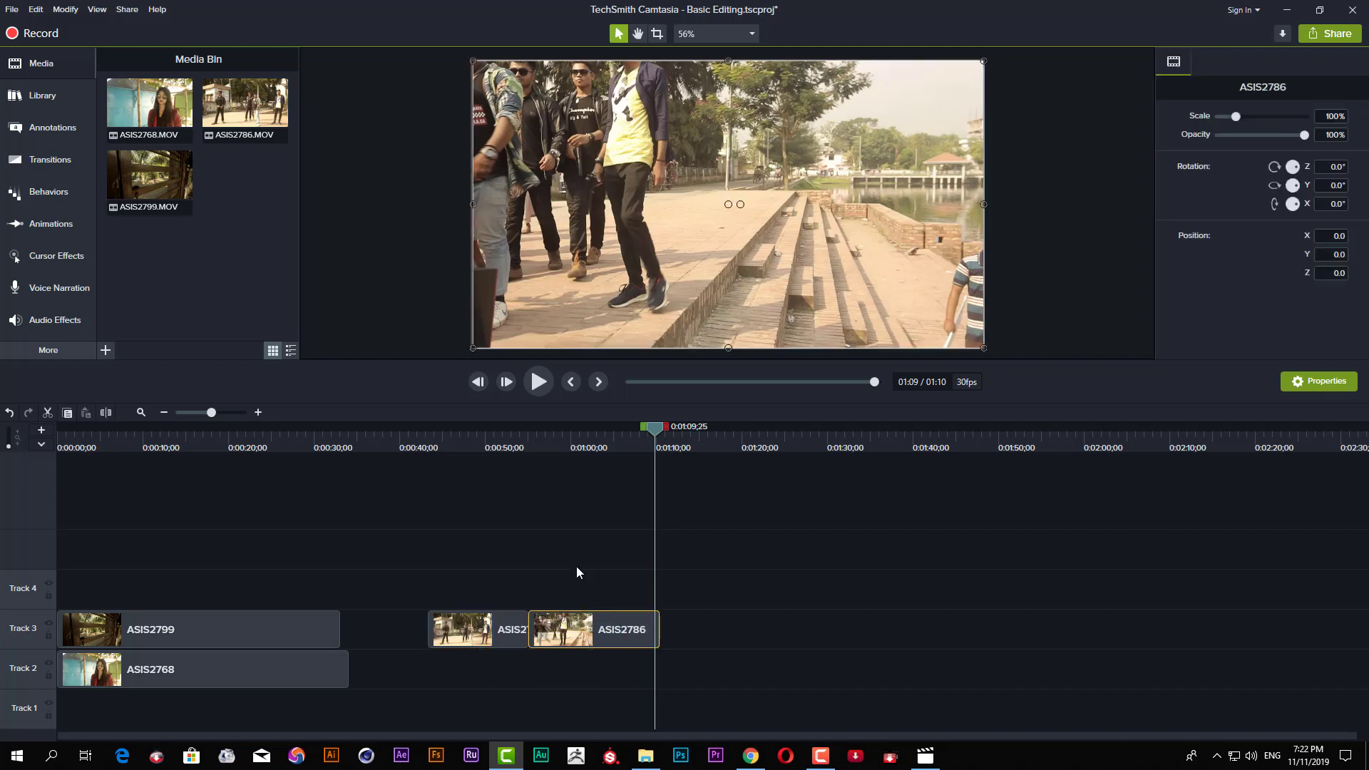
- Play across the join from 0:00:52;28, and undo the move of the end piece and the deletion of the middle piece
left_click(500, 443)
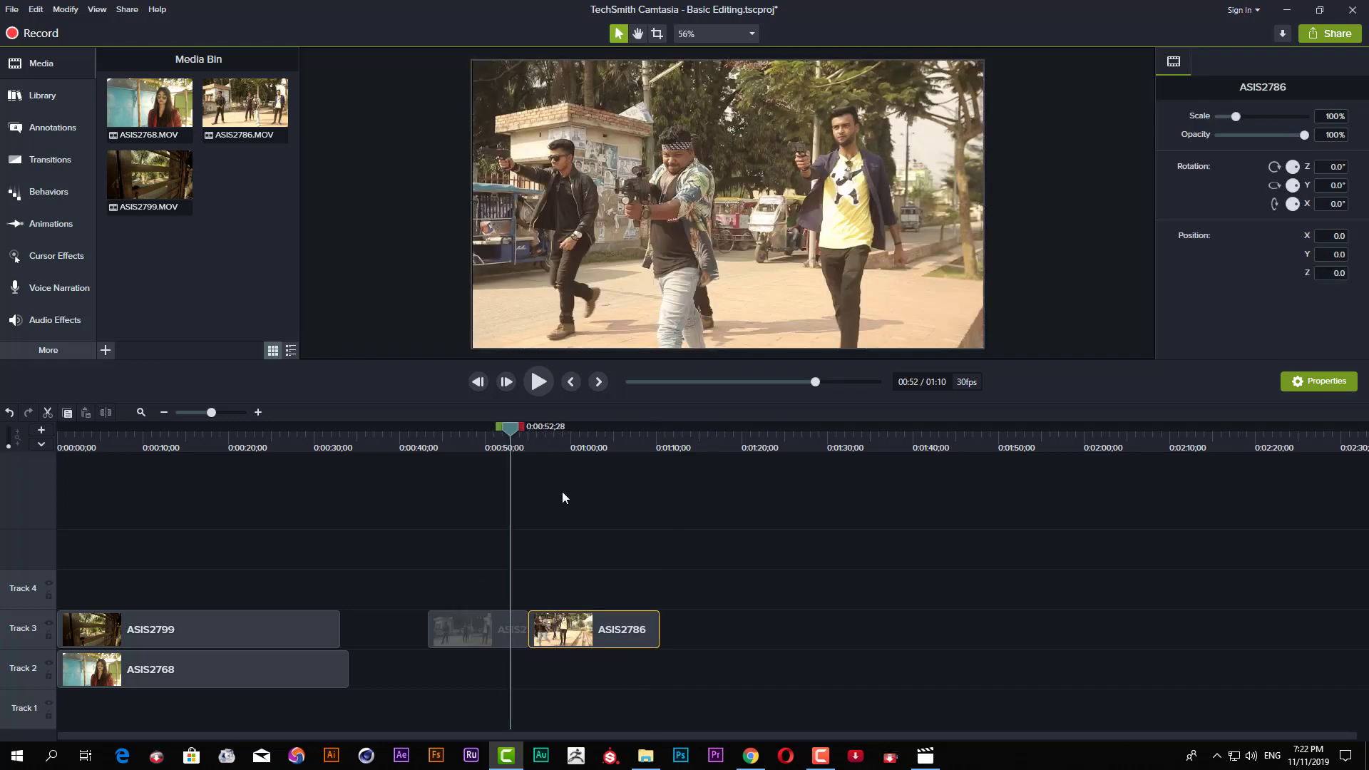
key("space")
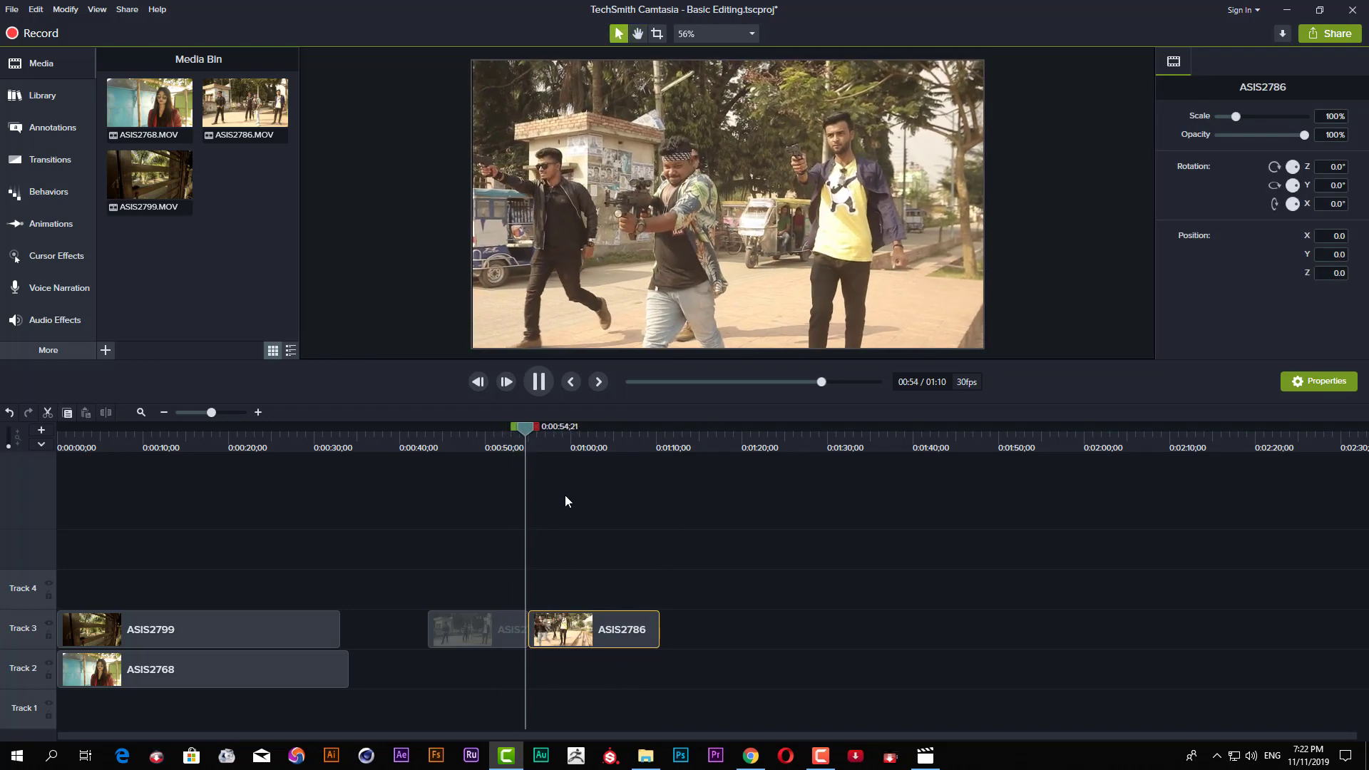
key("space")
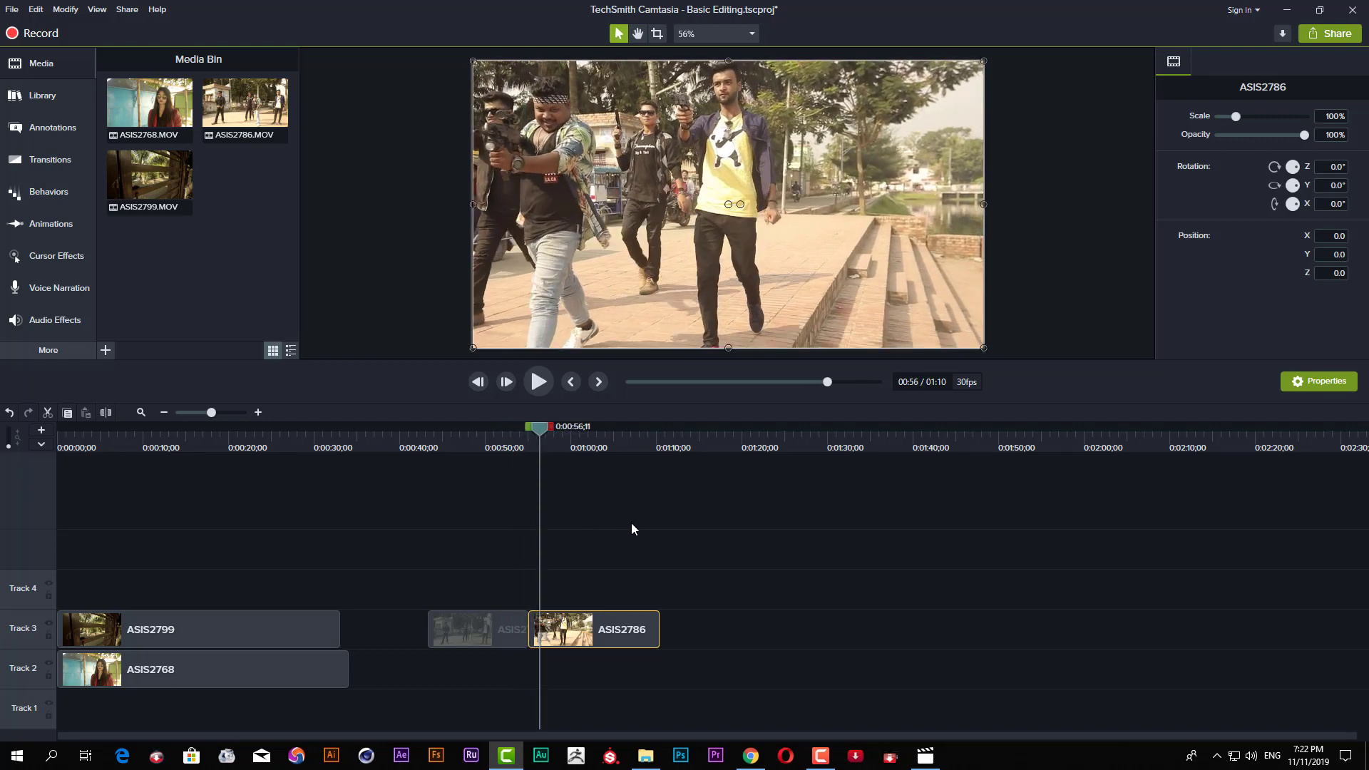
key("ctrl+z")
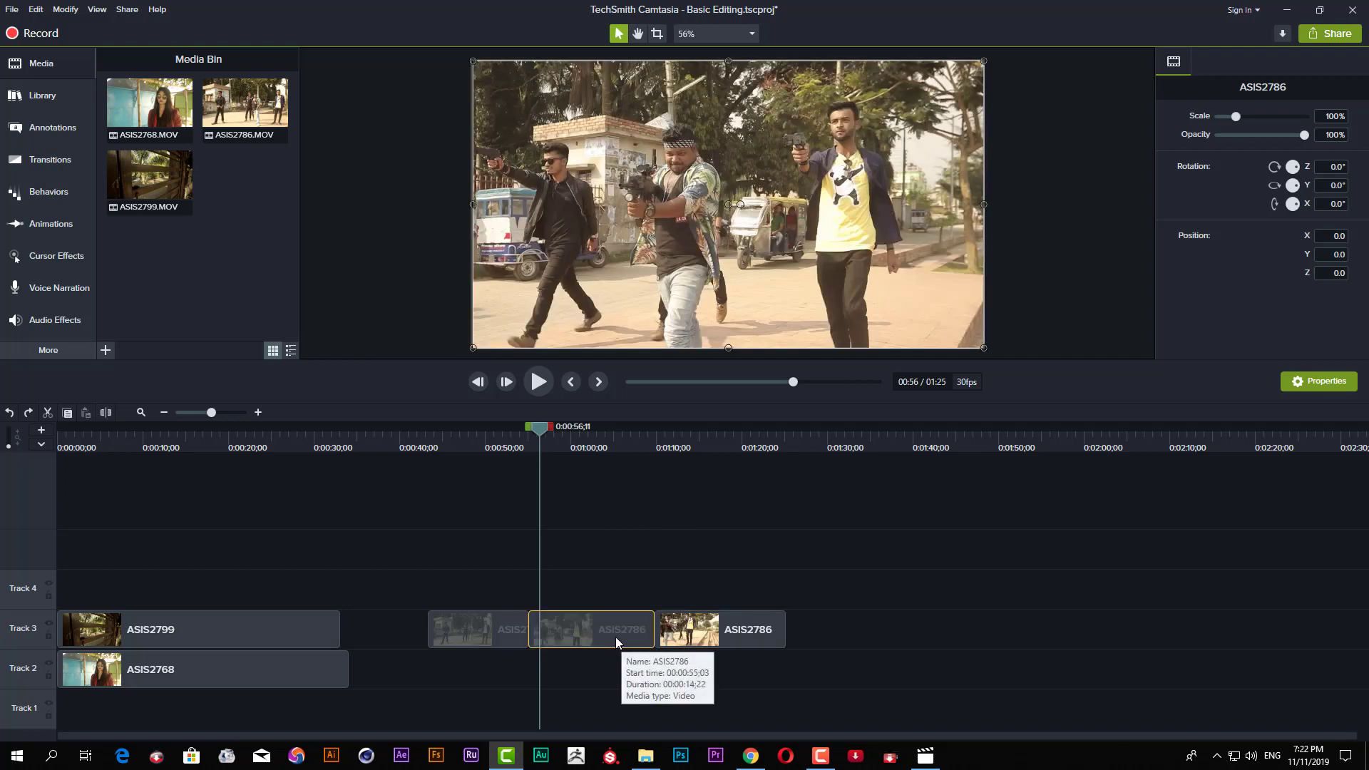
- Replace the cuts in ASIS2786 on Track 3 with splits at 0:00:56;11 and 0:01:12;25
left_click(556, 596)
left_click(679, 440)
left_click(691, 639)
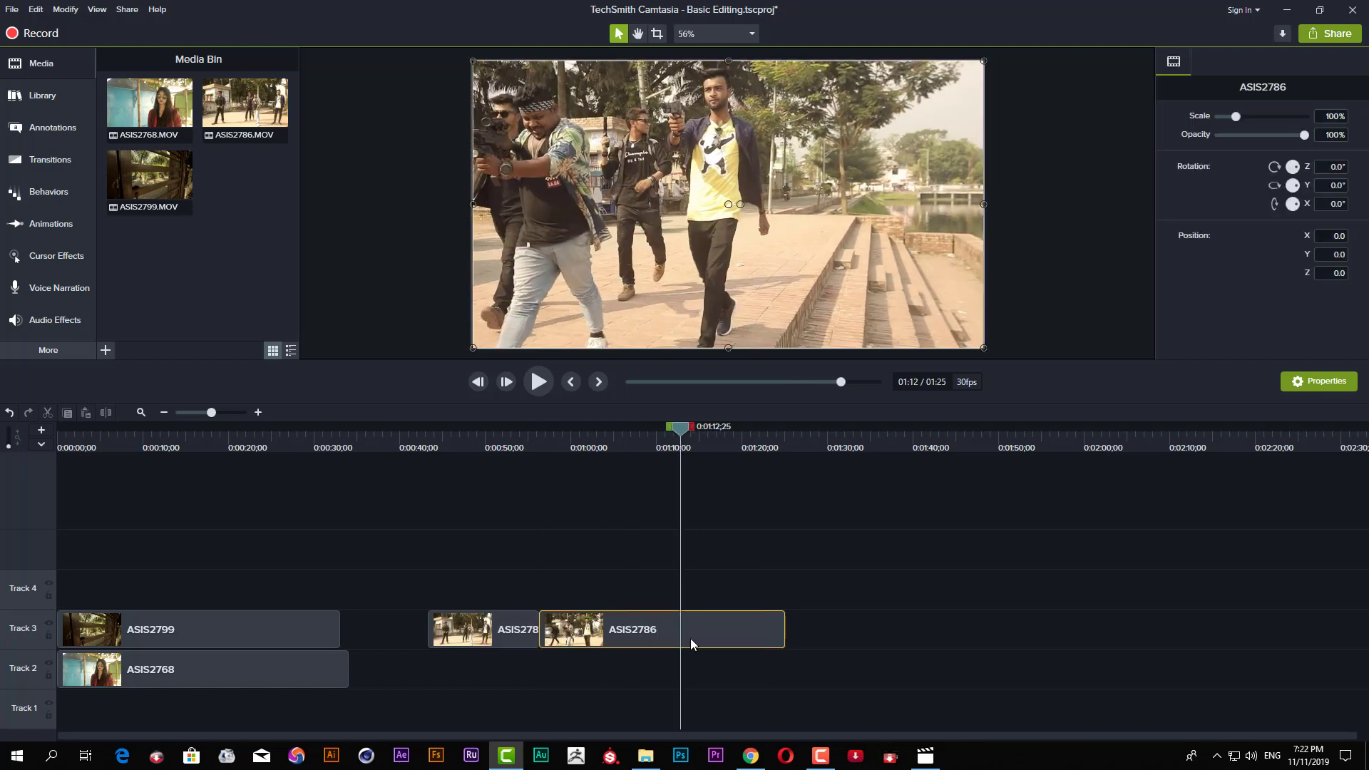
key("s")
- Delete the piece between the two cuts and close the gap by moving the end piece up to the first one
key("Delete")
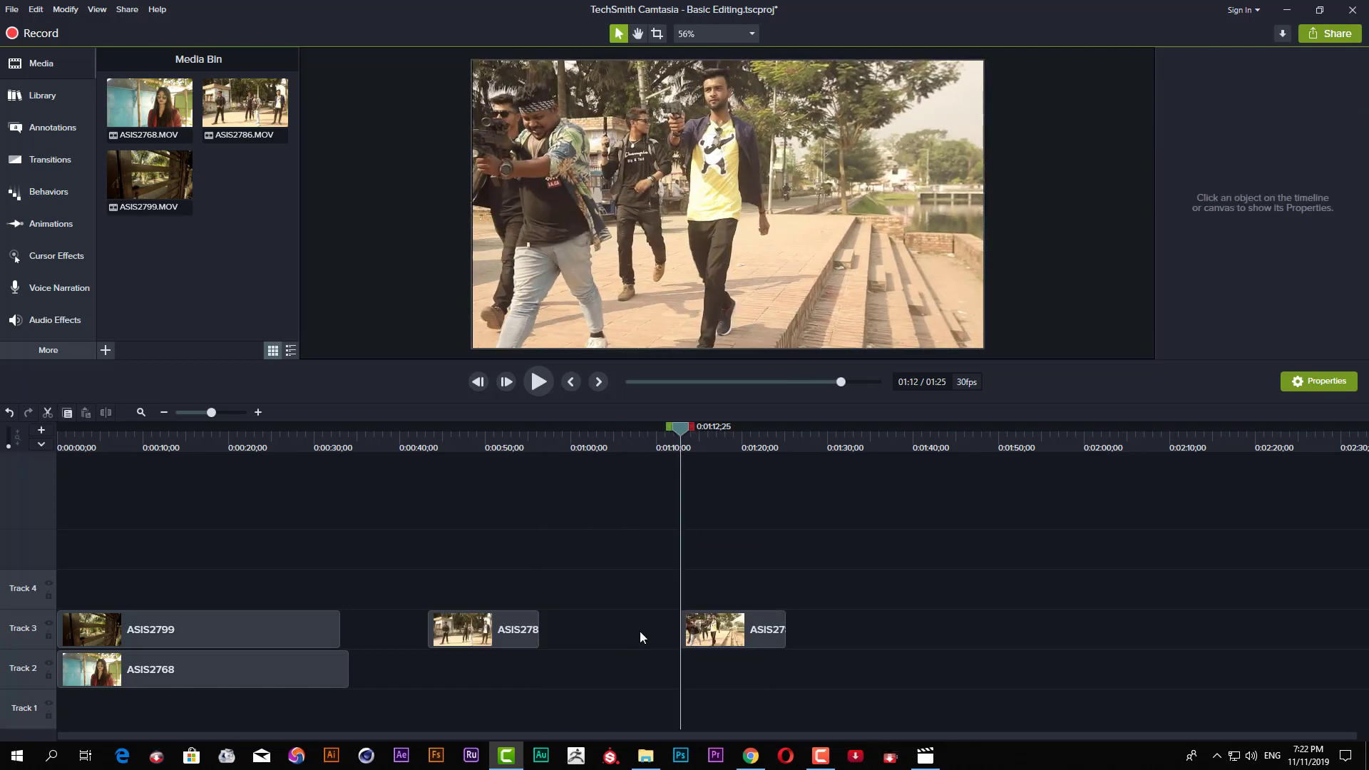
left_click(761, 641)
left_click_drag(655, 637, 567, 632)
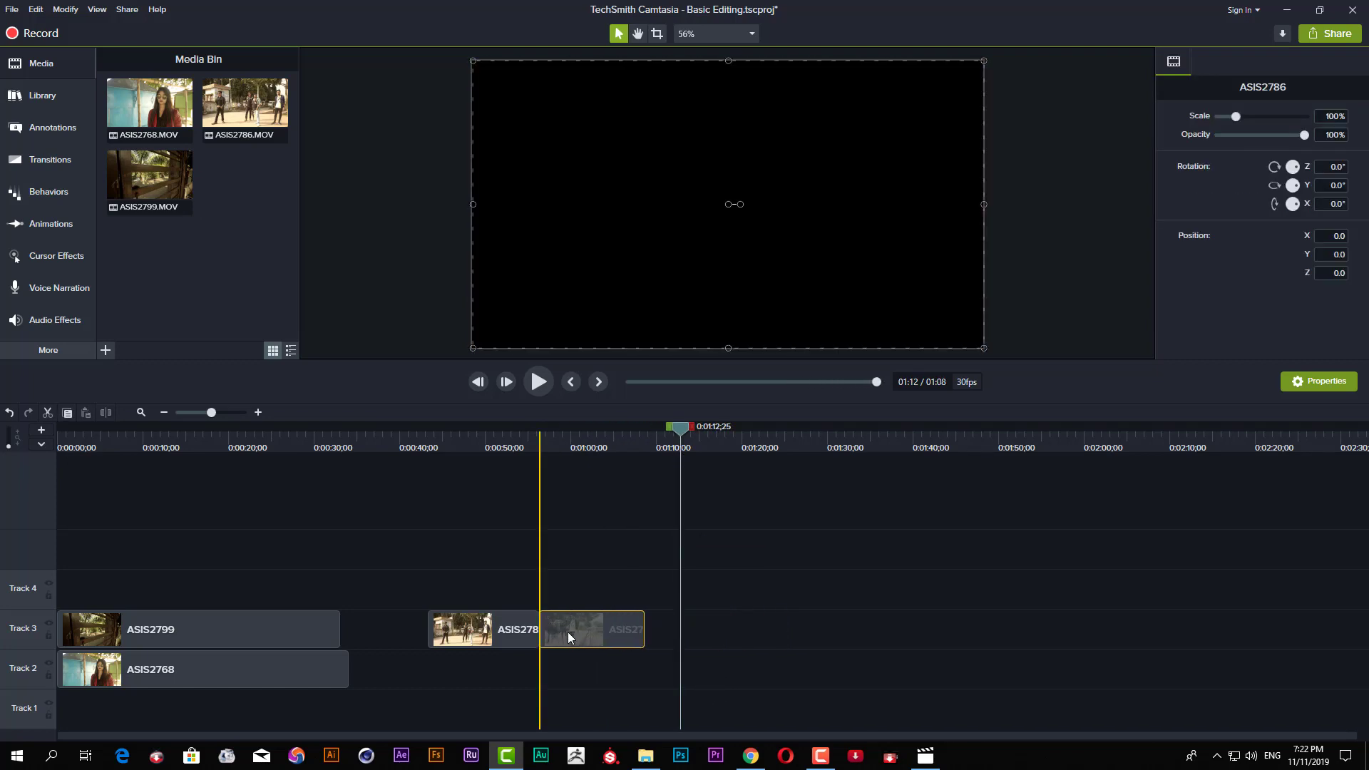
- Place the playhead at 0:00:54;05 and undo the move, the deletion and both splits of ASIS2786
left_click(522, 440)
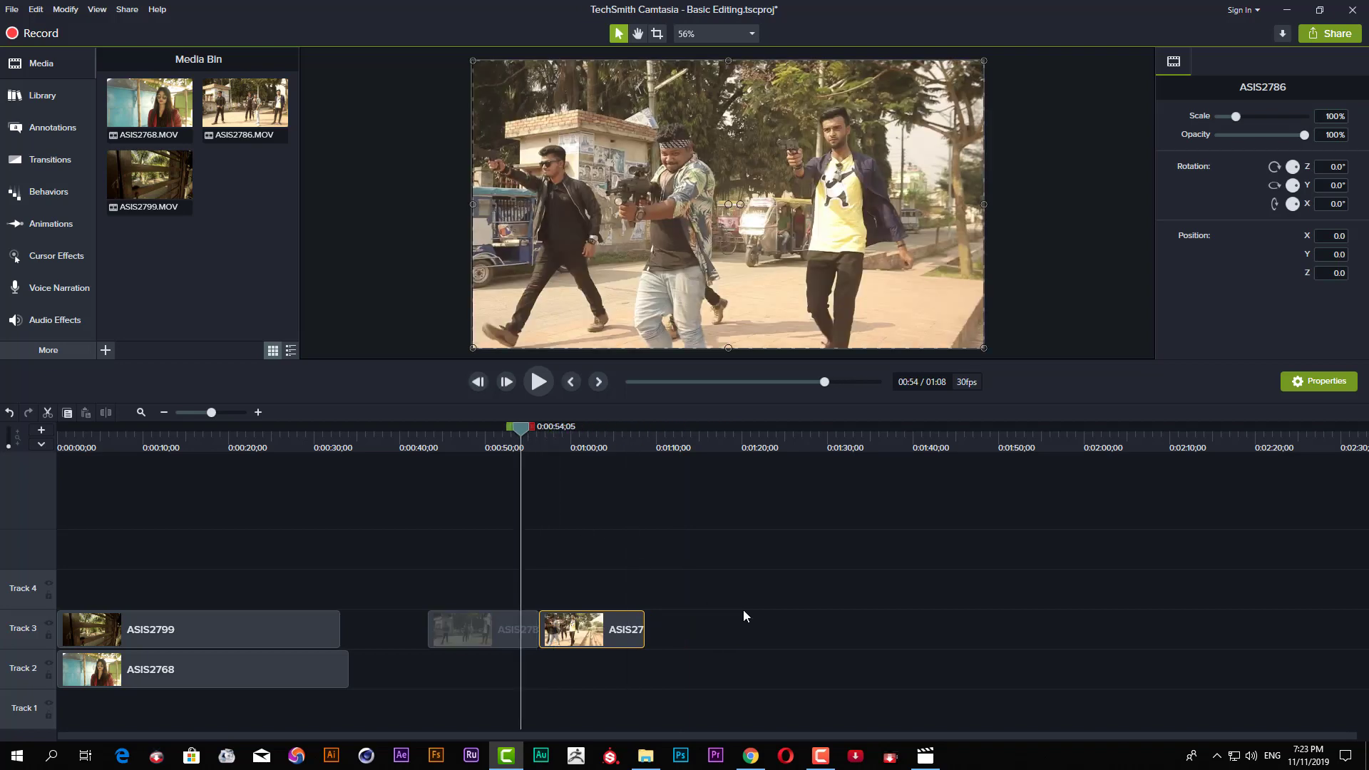
key("ctrl+z")
key("ctrl+z")
key("ctrl+z")
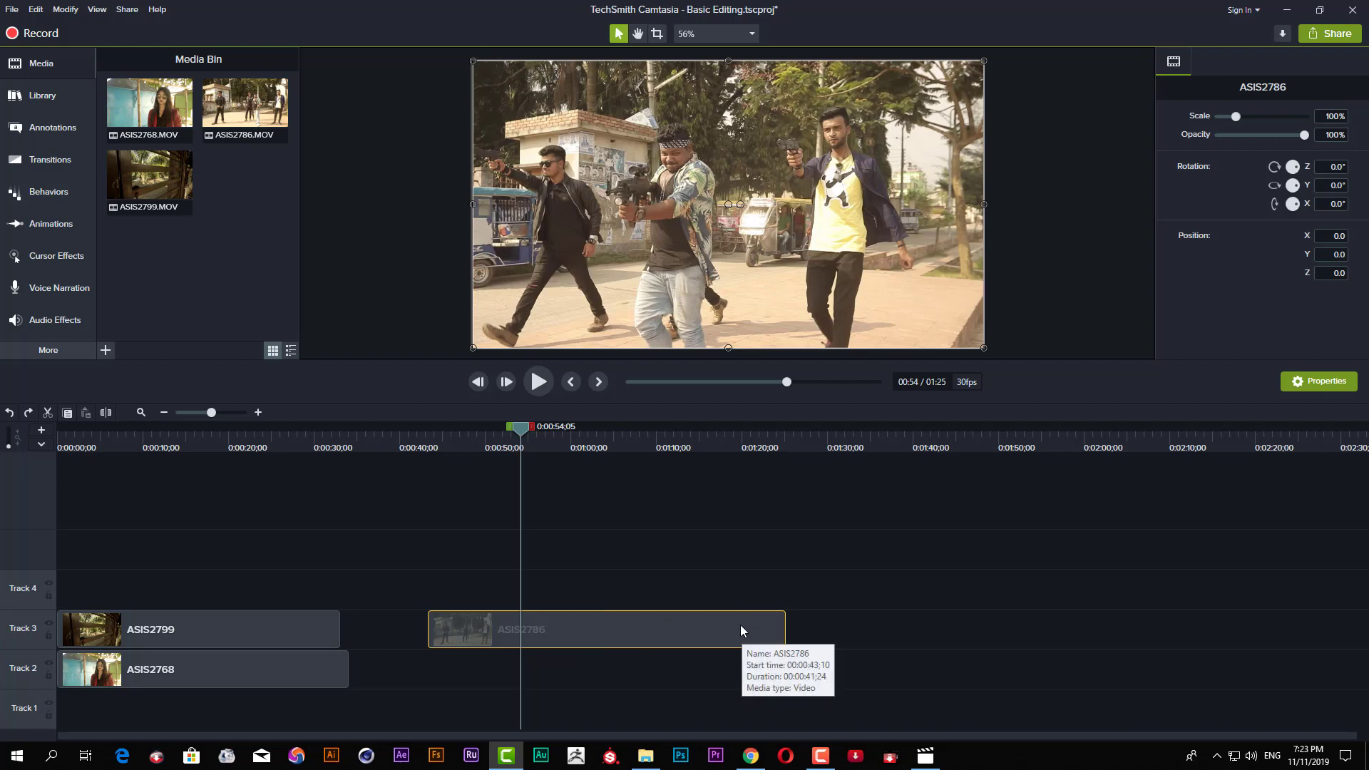
- Split ASIS2786 on Track 3 at 0:00:56;07 and at 0:01:07;15, and select the middle piece
left_click(537, 447)
left_click(585, 531)
left_click(649, 629)
key("s")
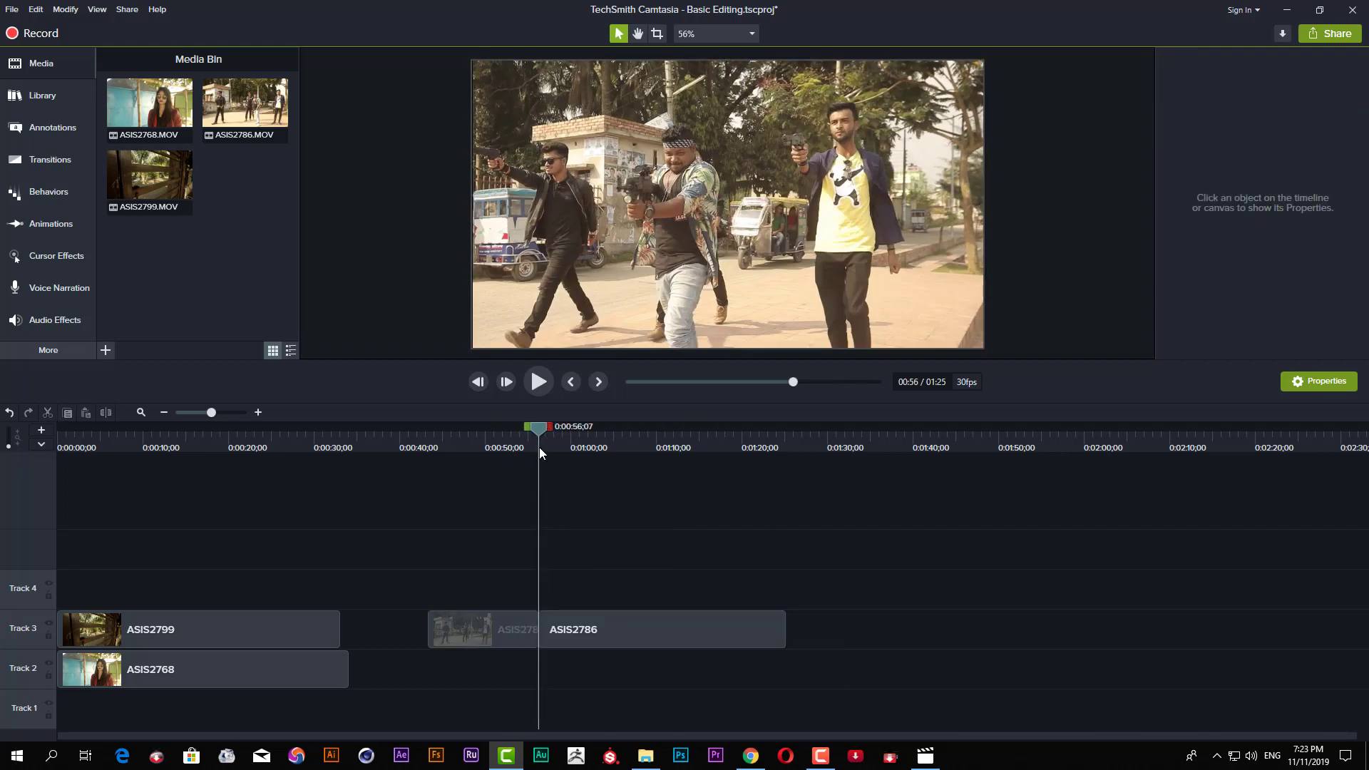
left_click_drag(541, 428, 635, 472)
left_click_drag(674, 536, 756, 670)
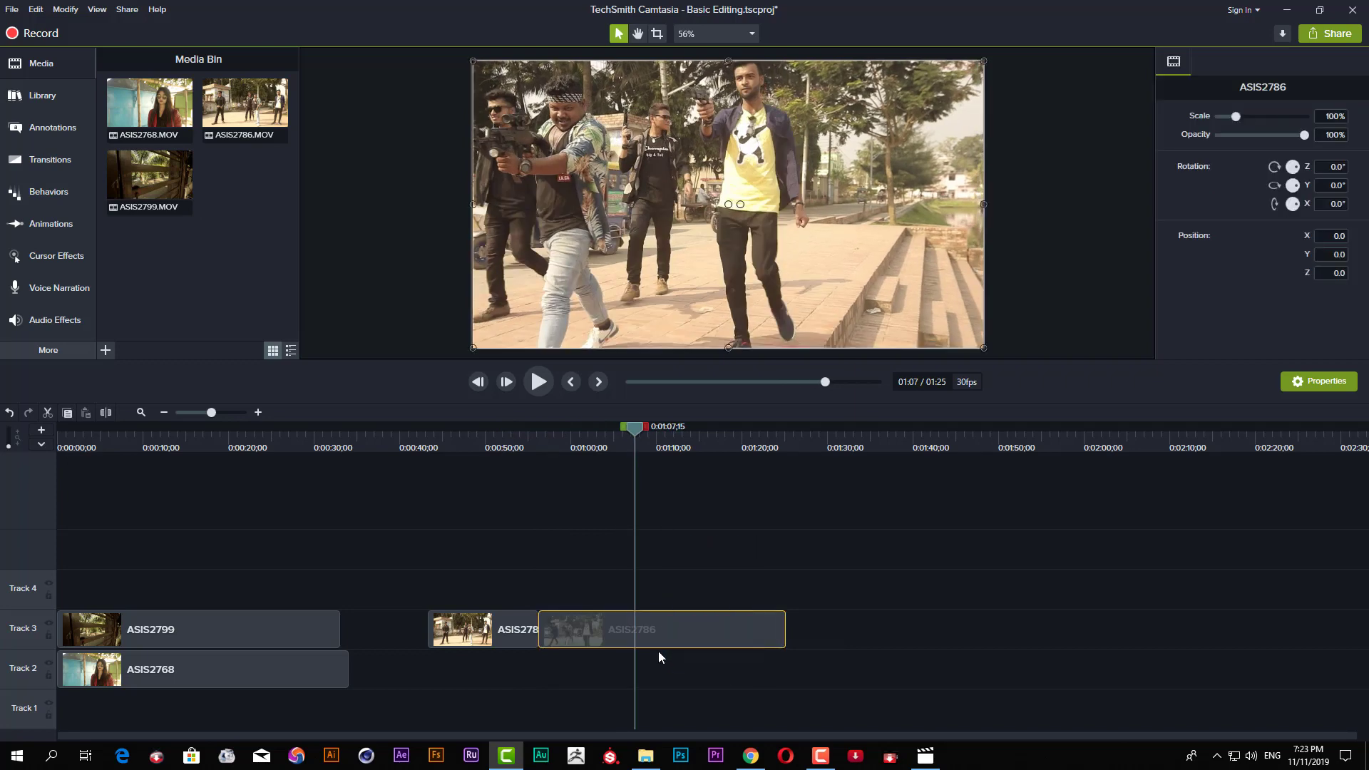
key("s")
left_click_drag(591, 575, 617, 663)
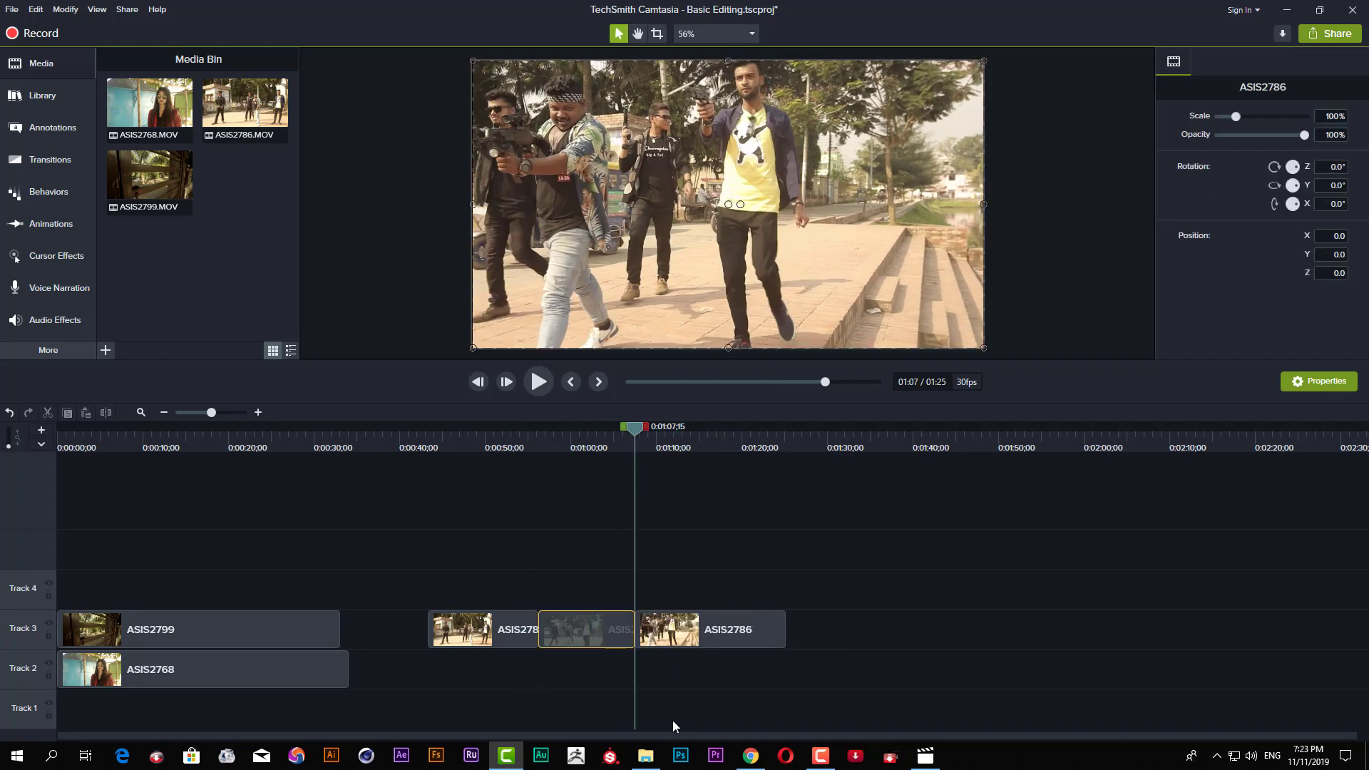
- Delete the selected middle piece of ASIS2786 without closing the gap, and undo the deletion
left_click(821, 702)
key("Delete")
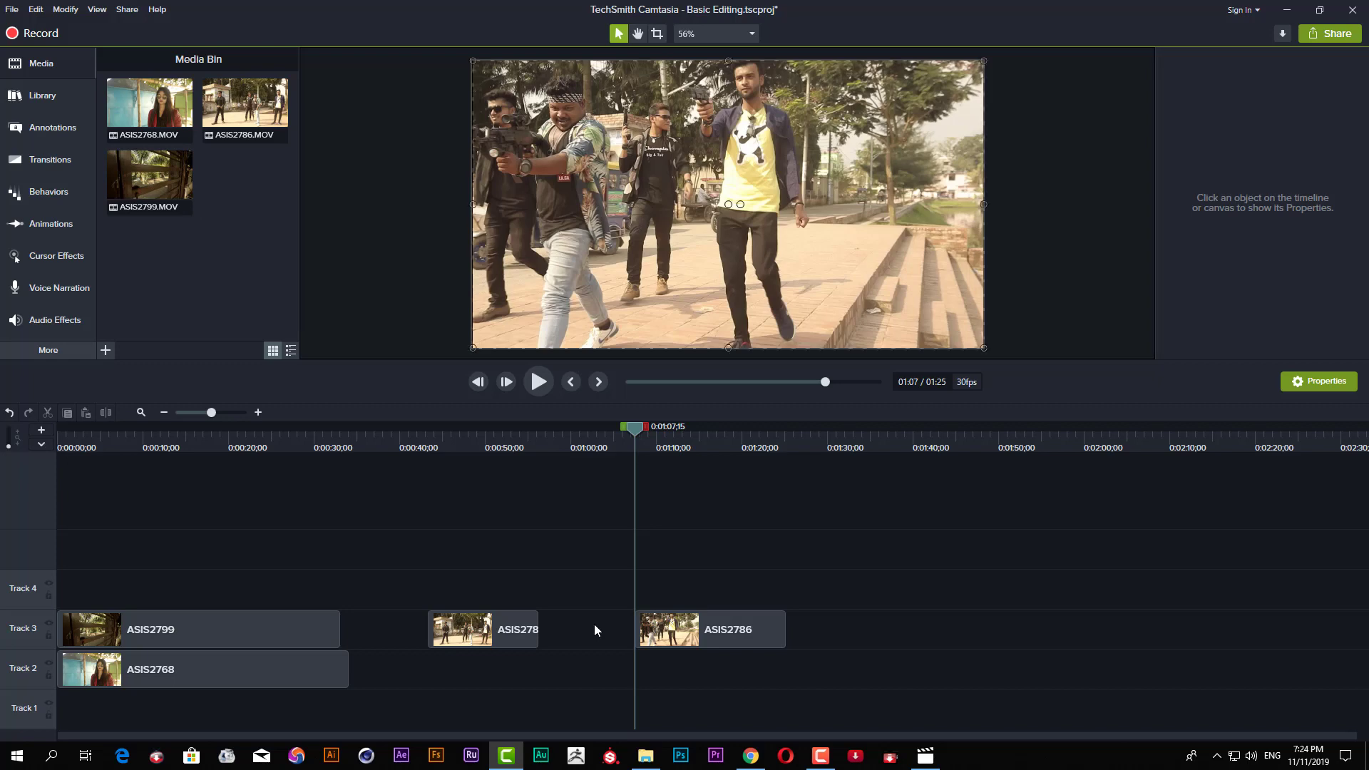
key("ctrl+z")
- Ripple delete the middle piece of ASIS2786 so the end piece closes the gap, and undo it
left_click_drag(604, 572, 618, 718)
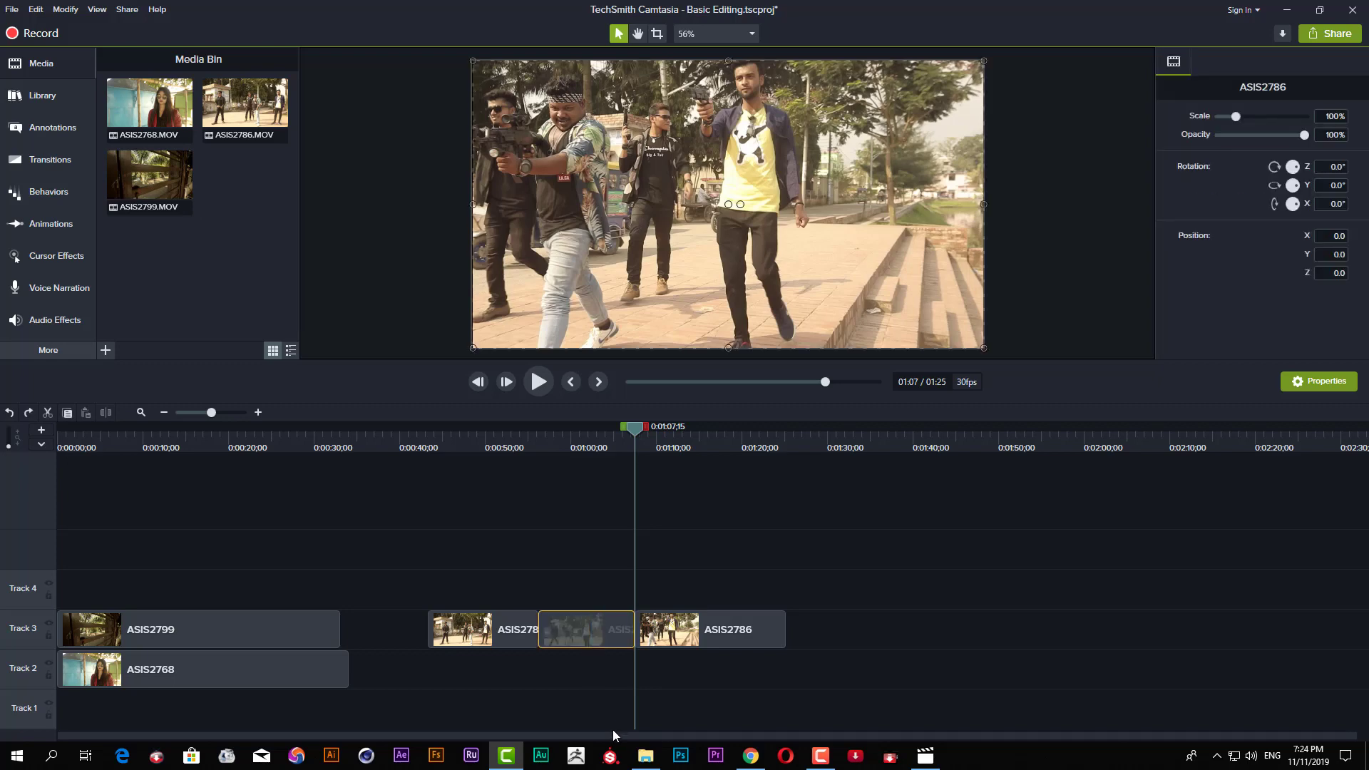
key("ctrl+Delete")
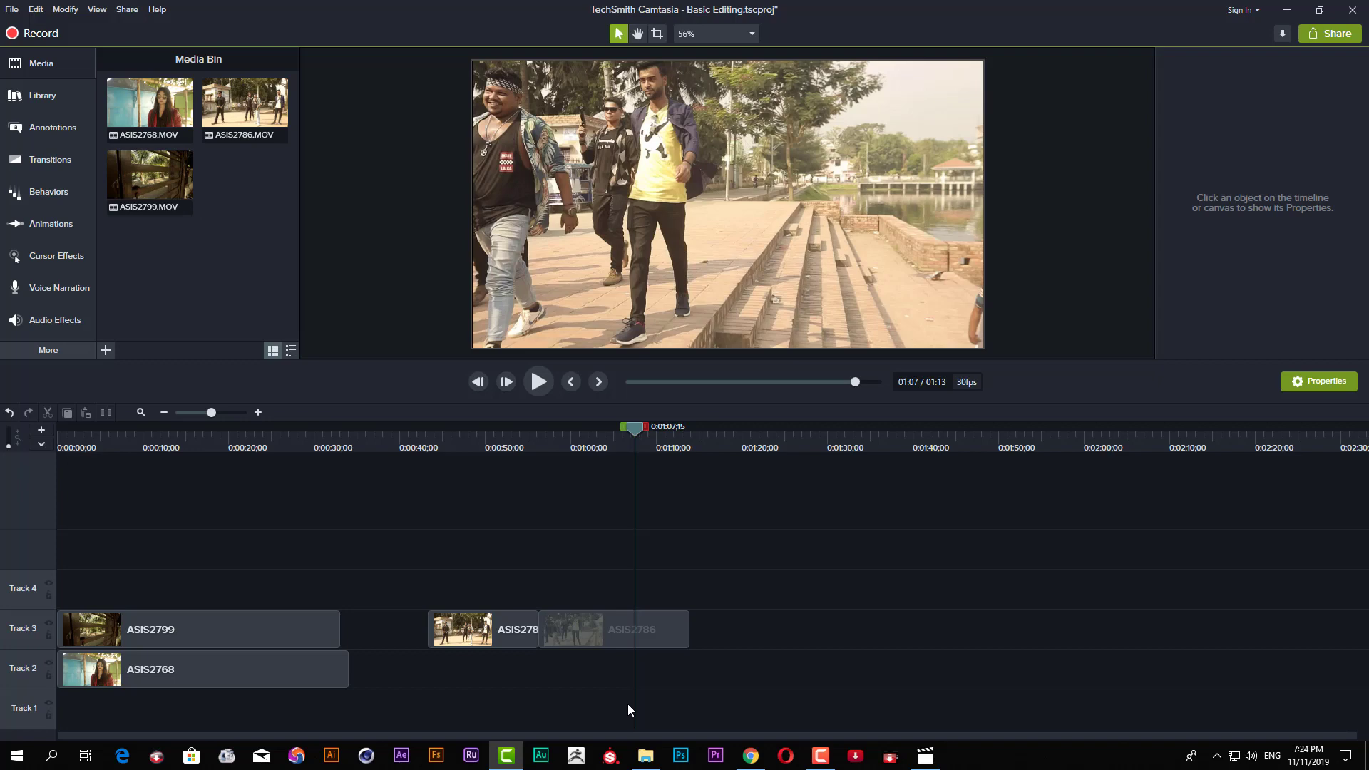
key("ctrl+z")
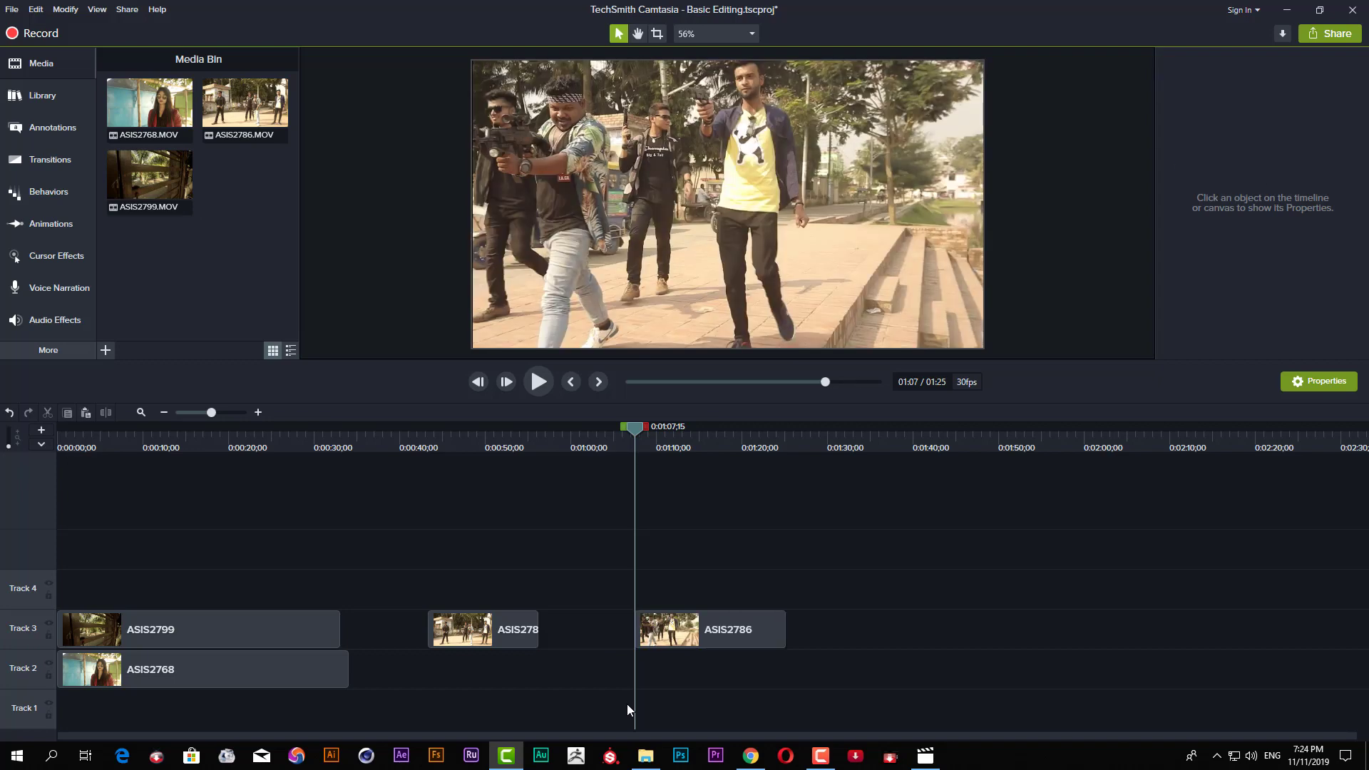
- Split ASIS2786 on Track 3 at about 0:00:58 and at 0:01:09;27
left_click(554, 451)
left_click(564, 492)
left_click_drag(565, 426, 658, 447)
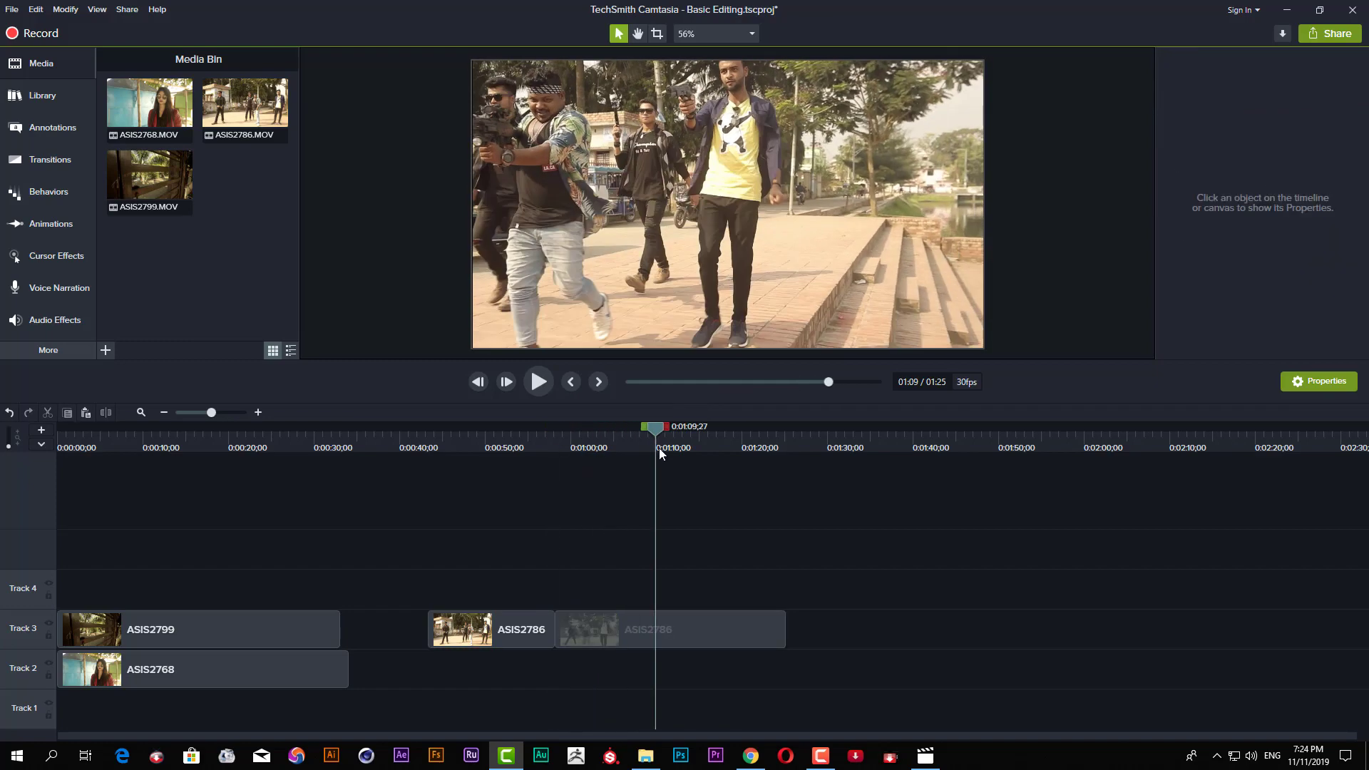
left_click_drag(668, 580, 731, 683)
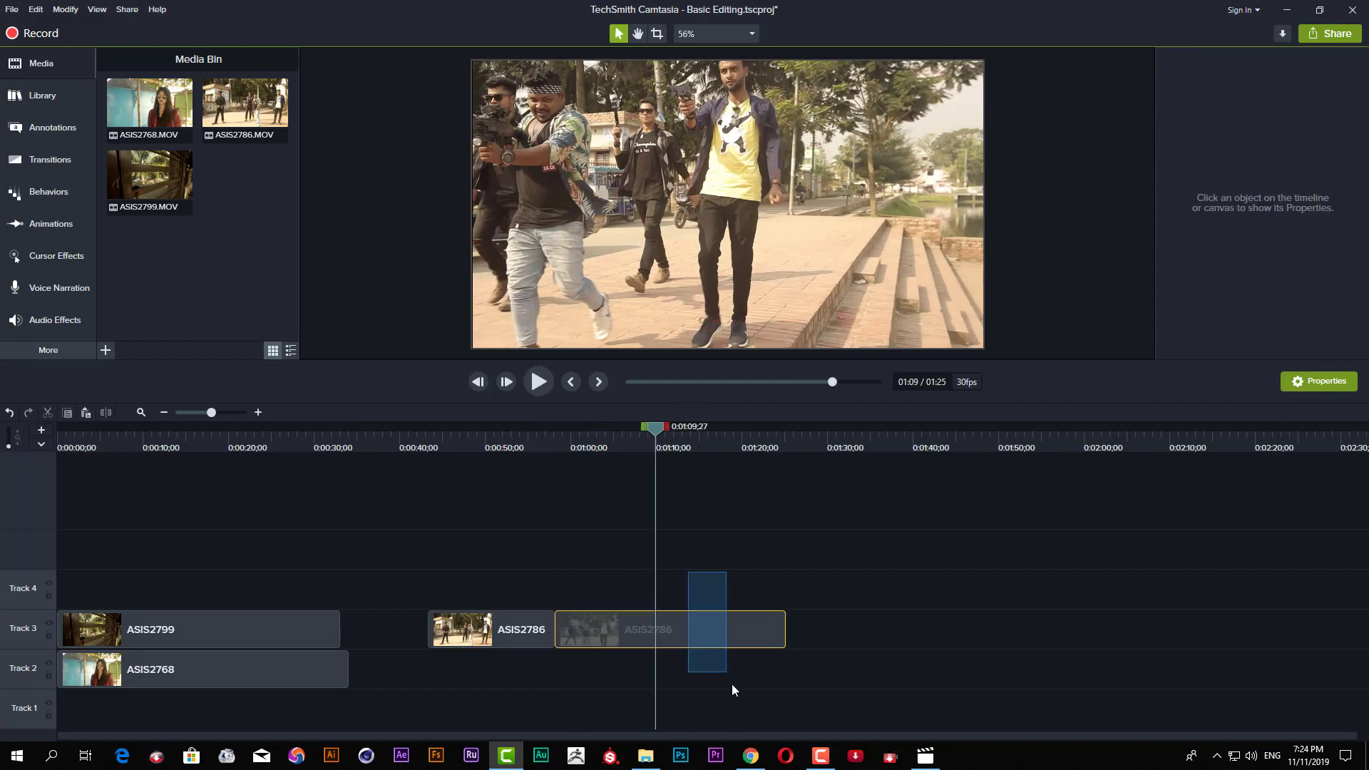
left_click(612, 630)
key("s")
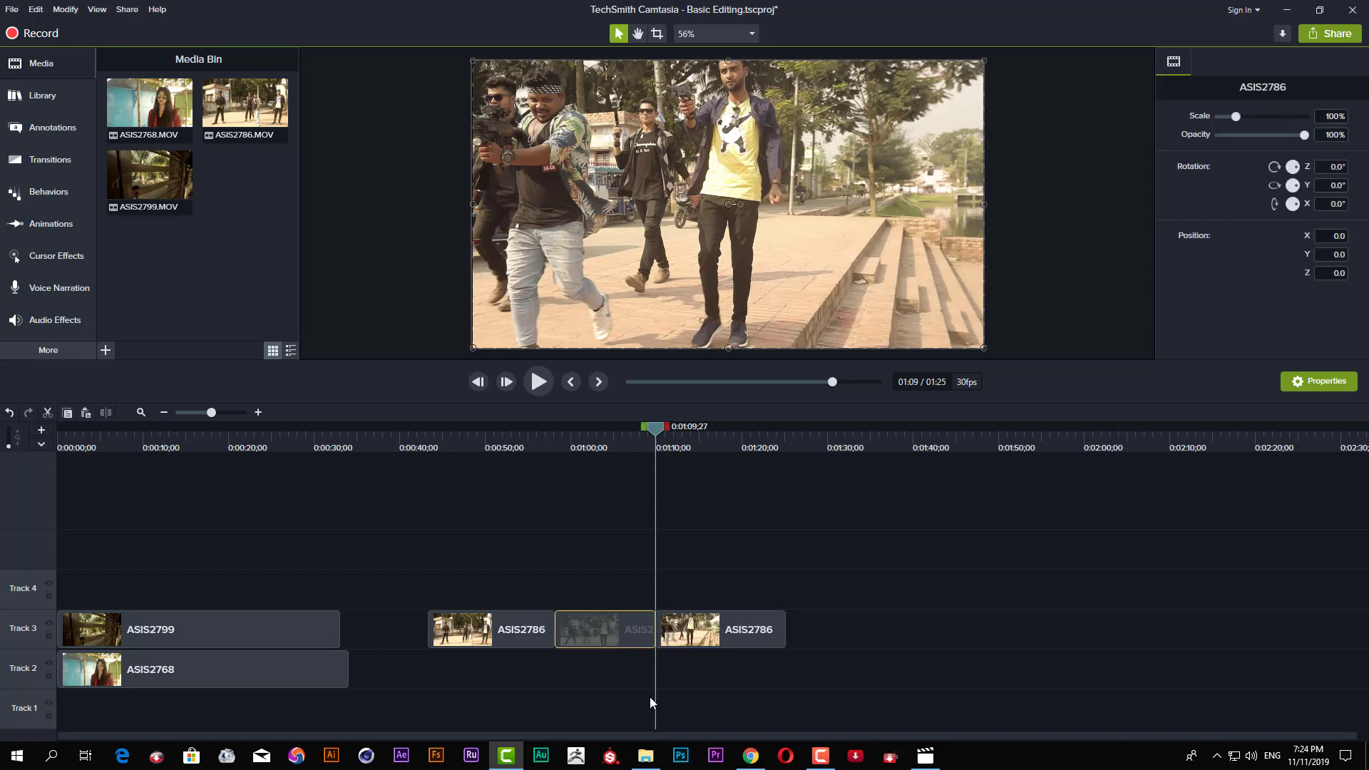
- Ripple delete the piece of ASIS2786 between the two cuts on Track 3
key("Delete")
key("ctrl+z")
key("ctrl+z")
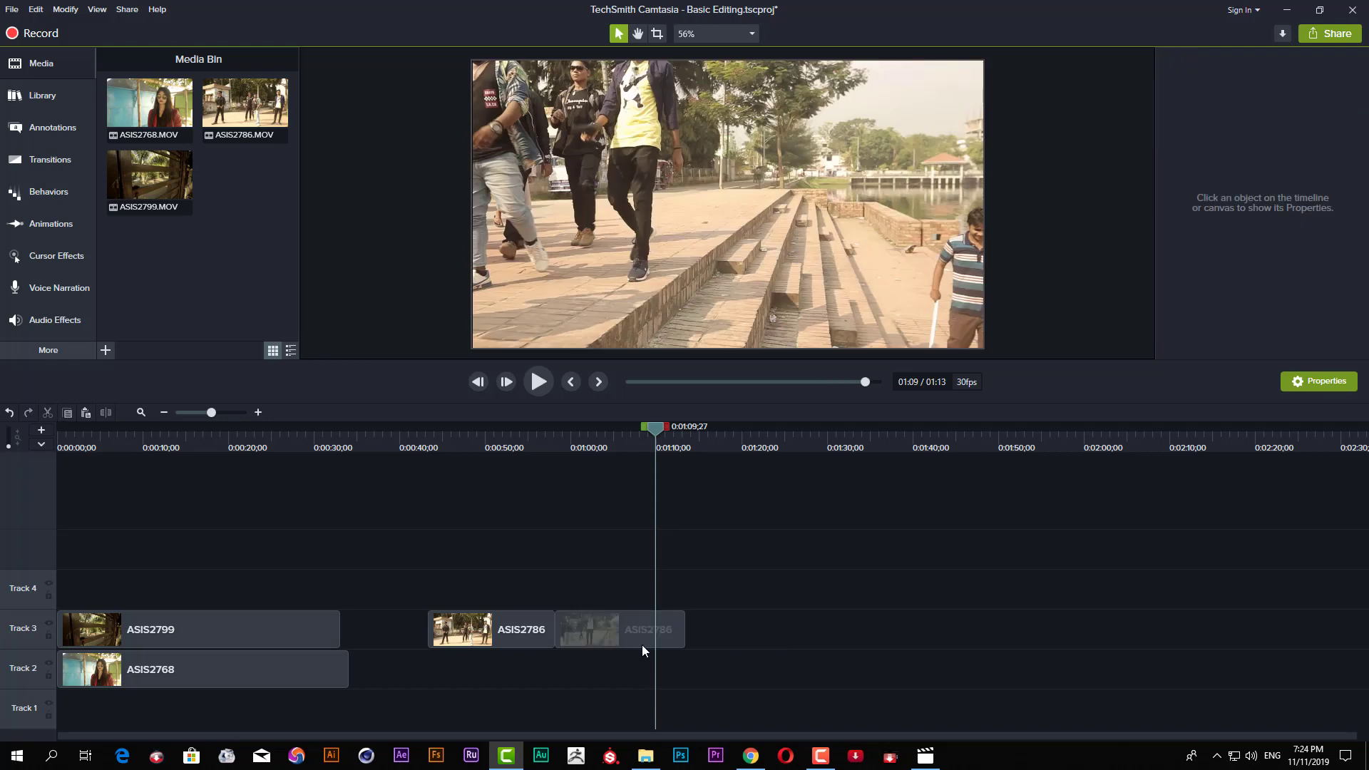
- Select both remaining pieces of ASIS2786 and apply the Flip transition to the join between them
left_click_drag(515, 571, 610, 656)
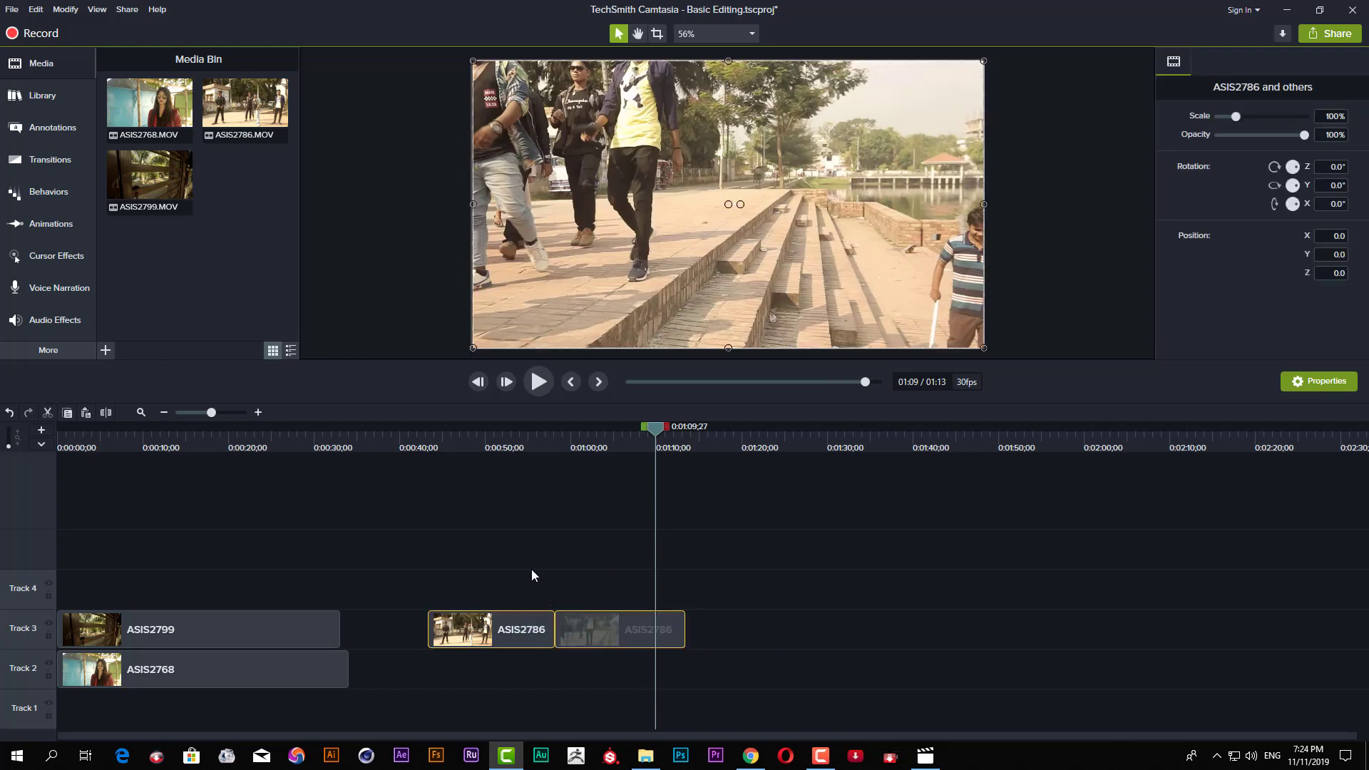
left_click(51, 159)
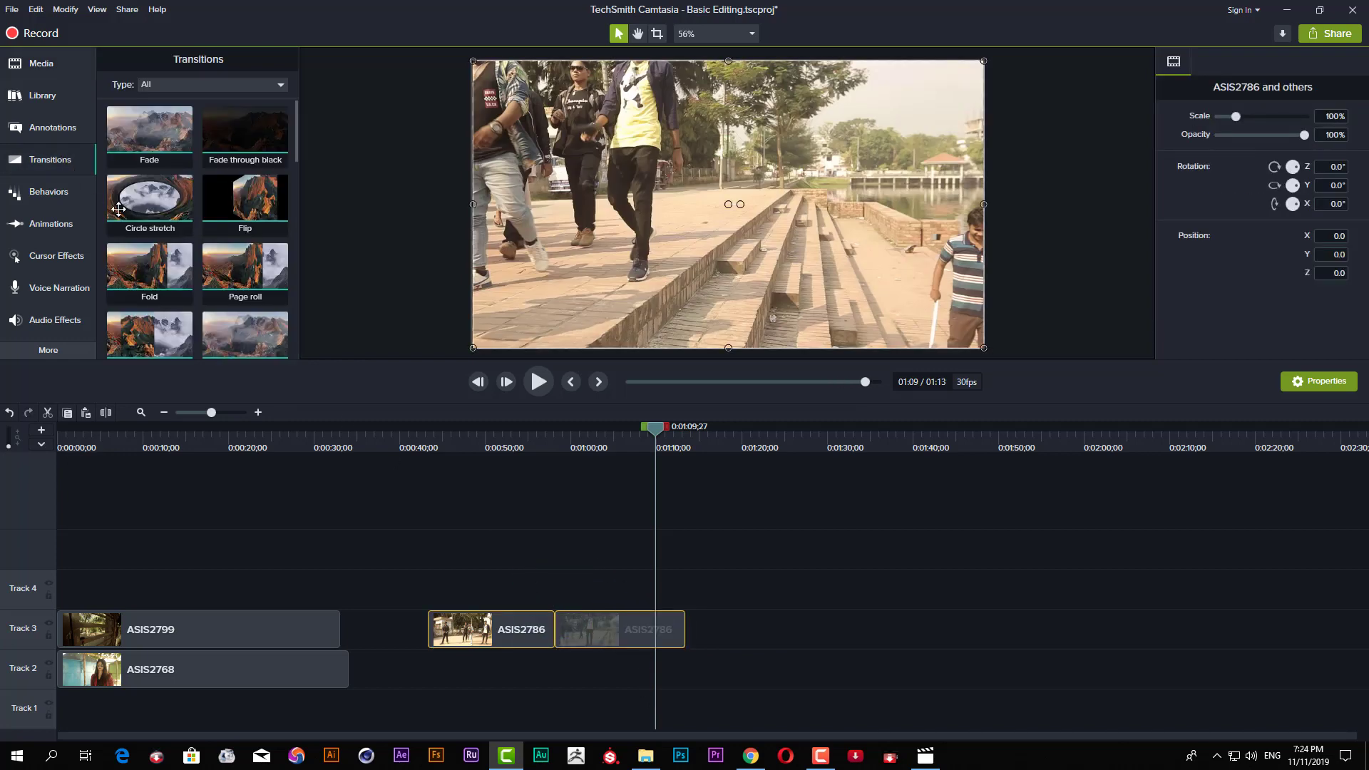
left_click_drag(213, 214, 570, 628)
- Play the Flip transition from 0:00:56;23, and undo the transition, the ripple delete and the splits of ASIS2786
left_click_drag(554, 445, 542, 446)
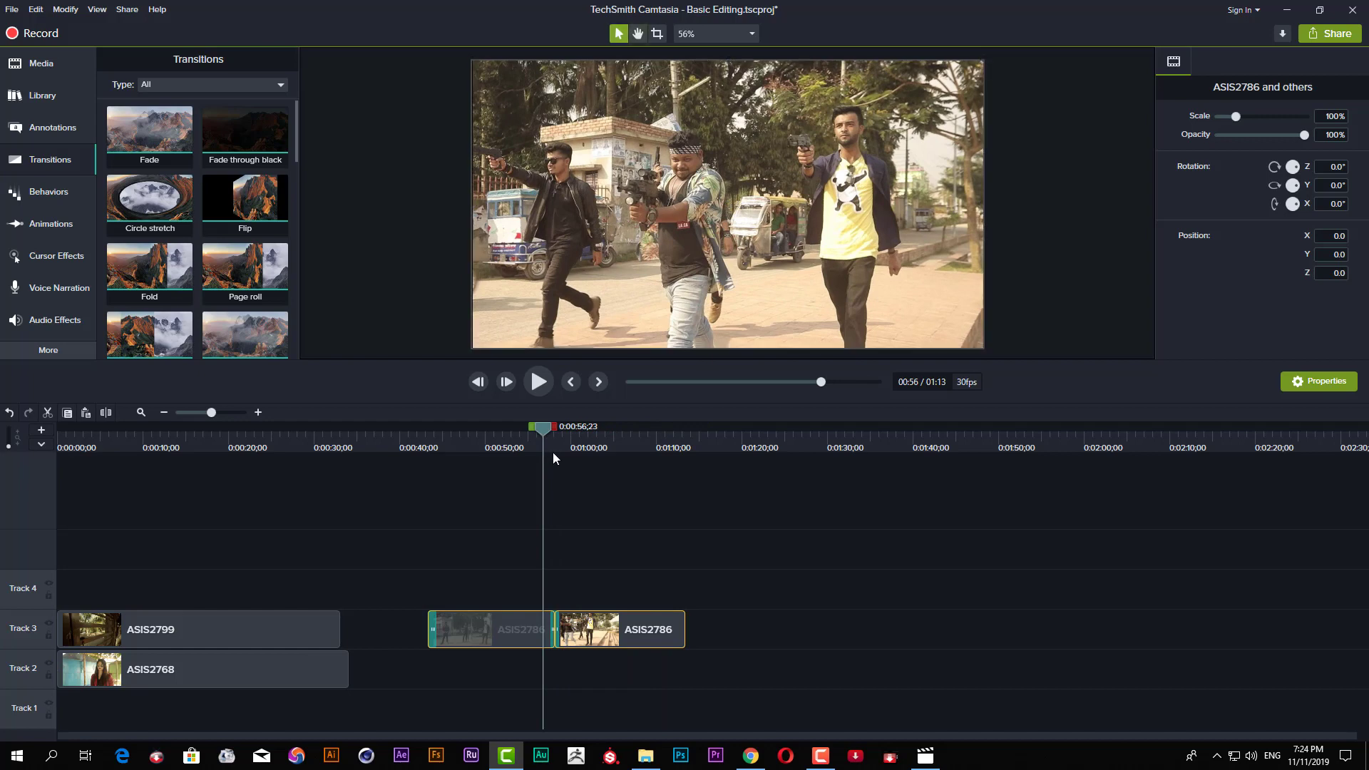
key("space")
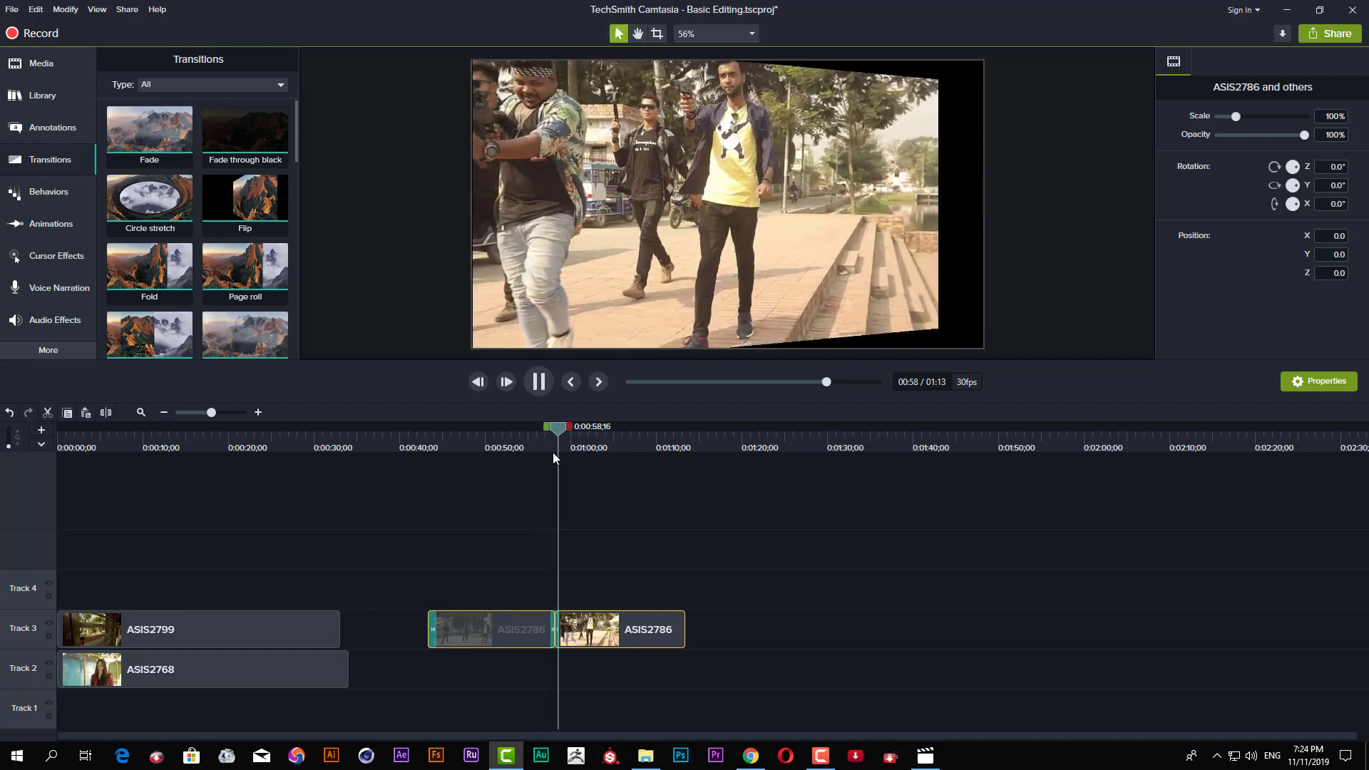
key("space")
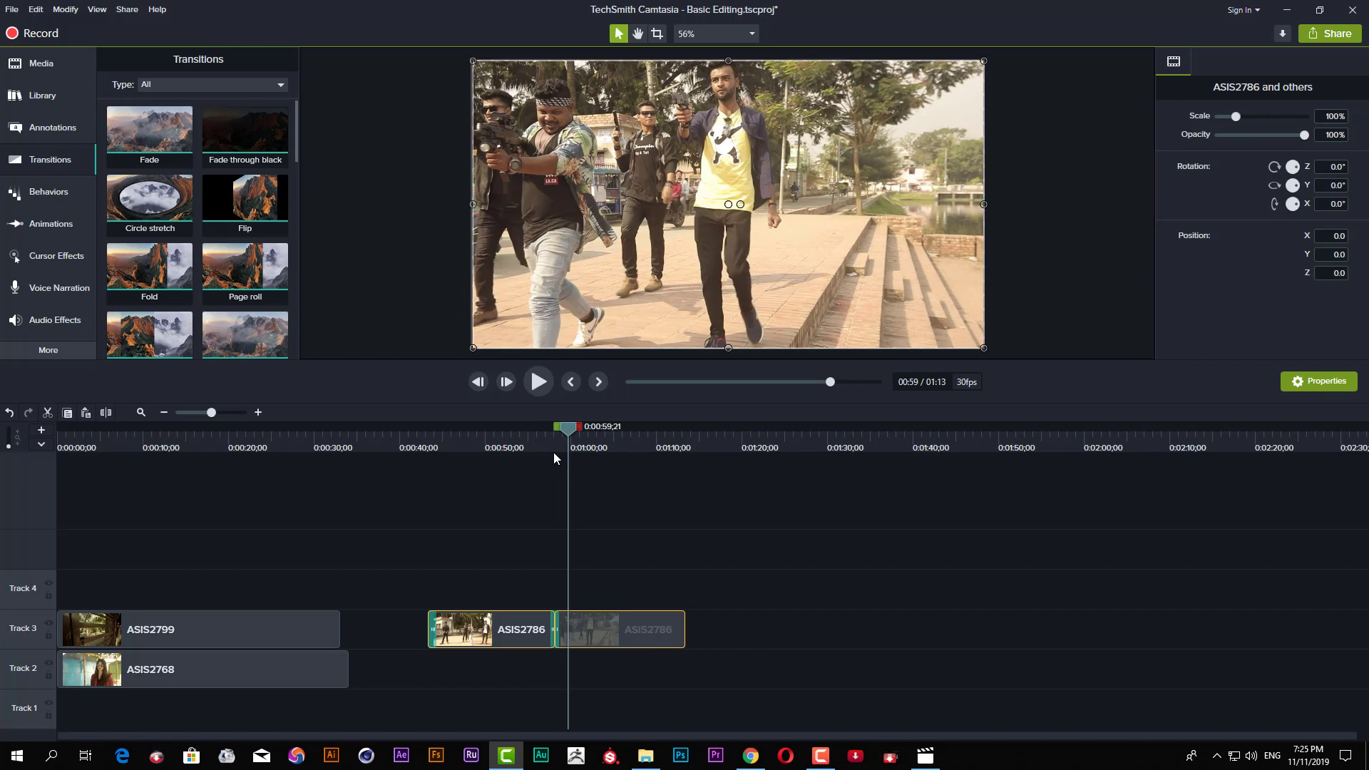
key("ctrl+z")
key("ctrl+z")
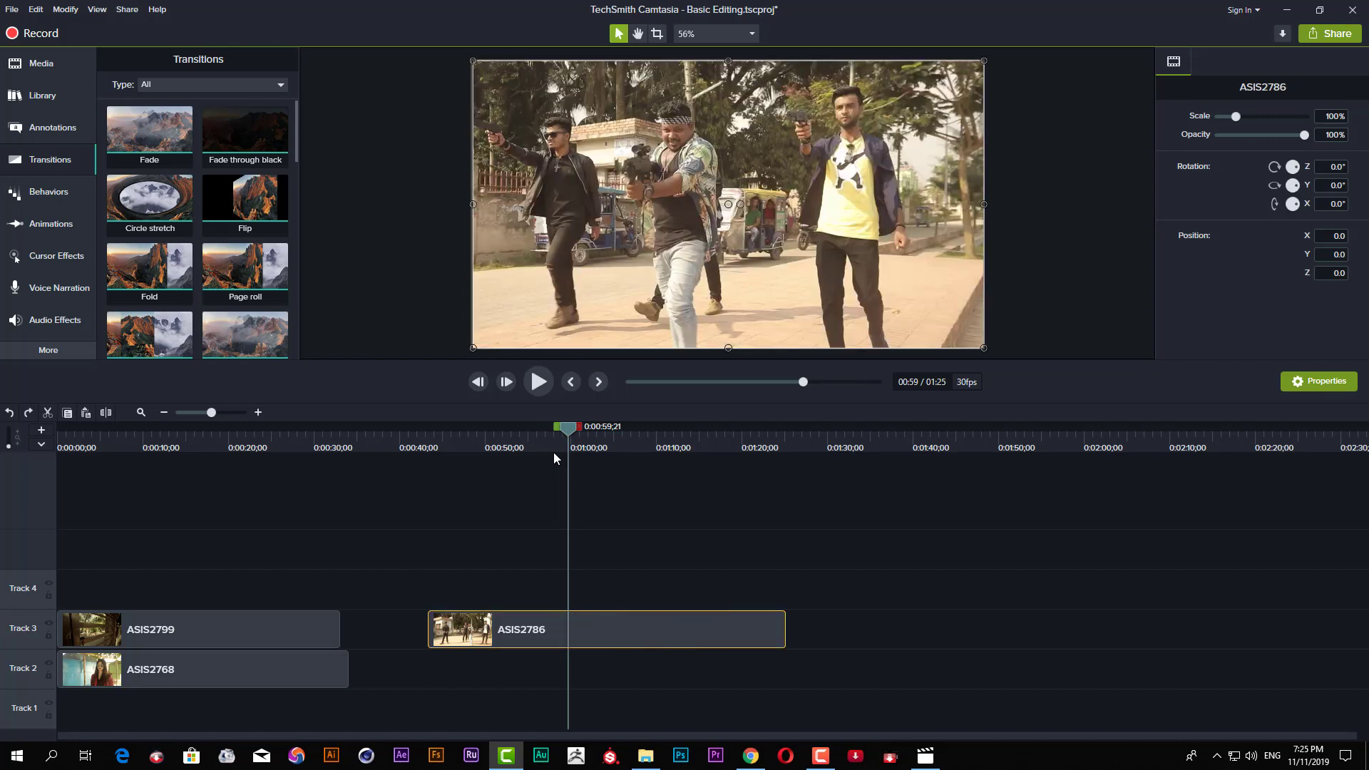
- Cut the range from 0:00:57;06 to 0:01:11;26 out of ASIS2786 on Track 3 and select the rejoined clip
left_click_drag(561, 433, 683, 447)
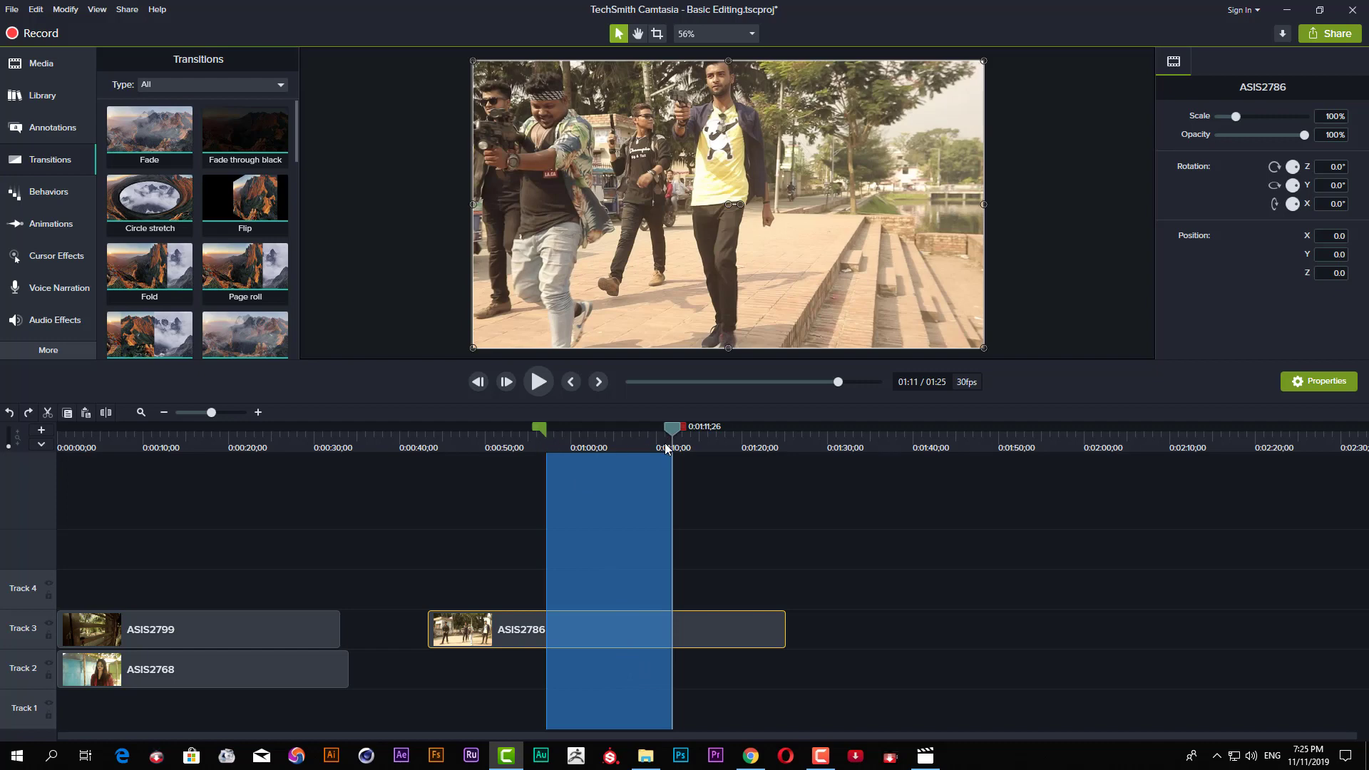
key("ctrl+x")
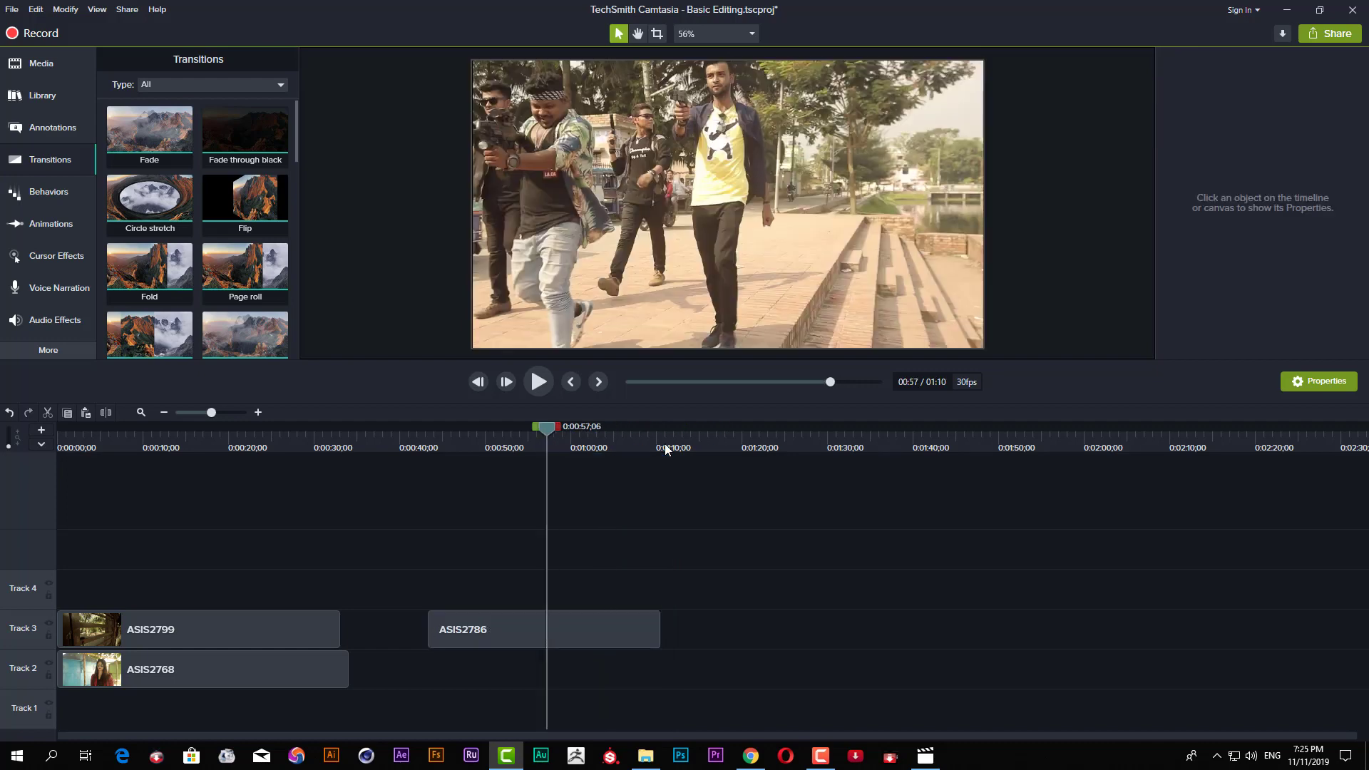
left_click_drag(546, 426, 582, 438)
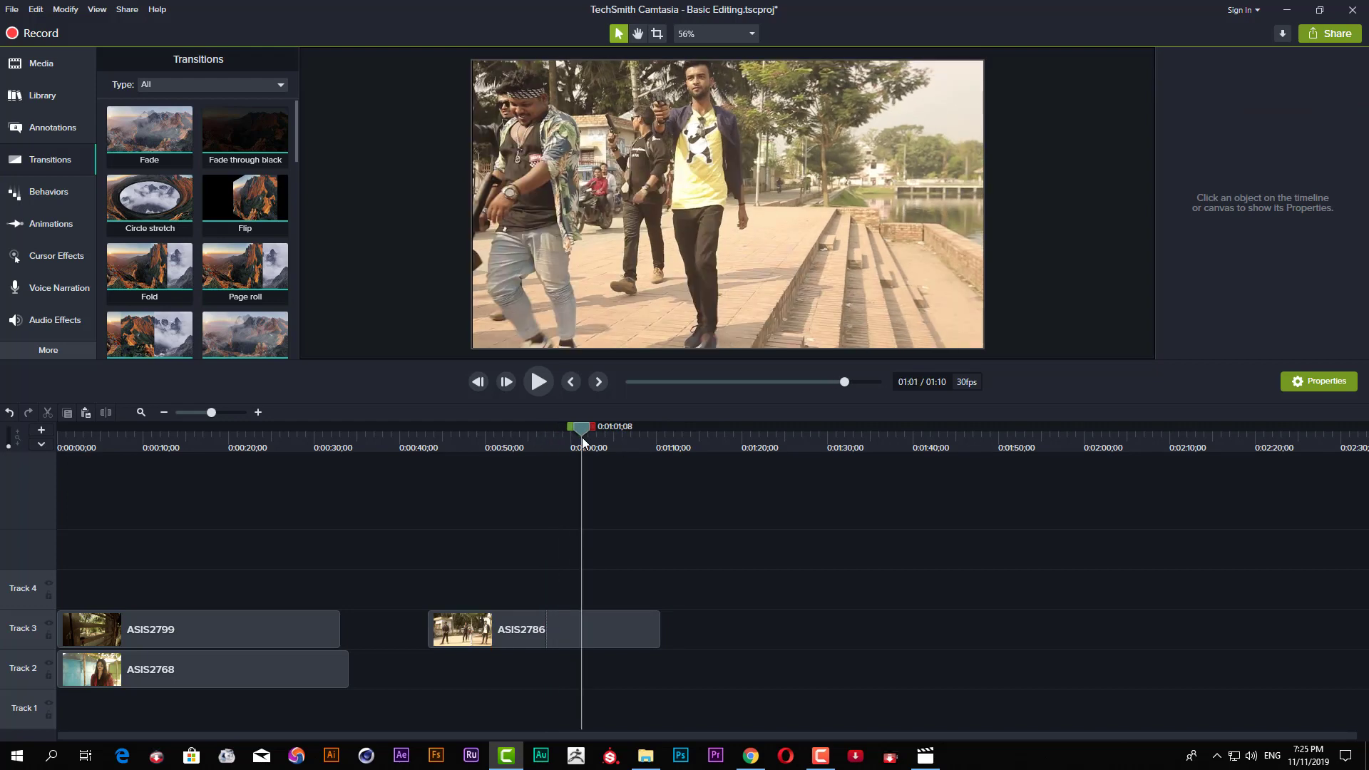
left_click_drag(451, 518, 665, 664)
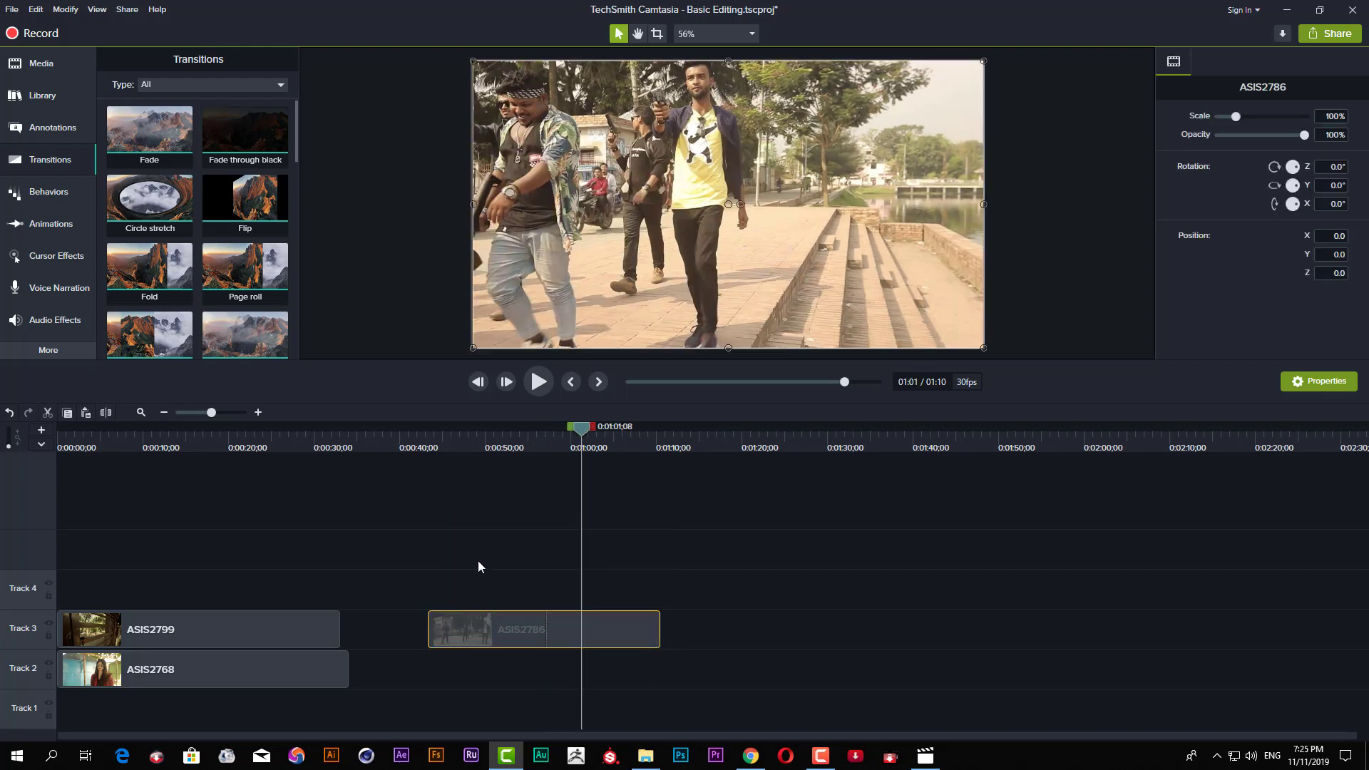
left_click_drag(450, 550, 664, 677)
left_click_drag(598, 632, 629, 656)
- Undo the range cut on ASIS2786 and clear the time selection
key("ctrl+z")
key("ctrl+z")
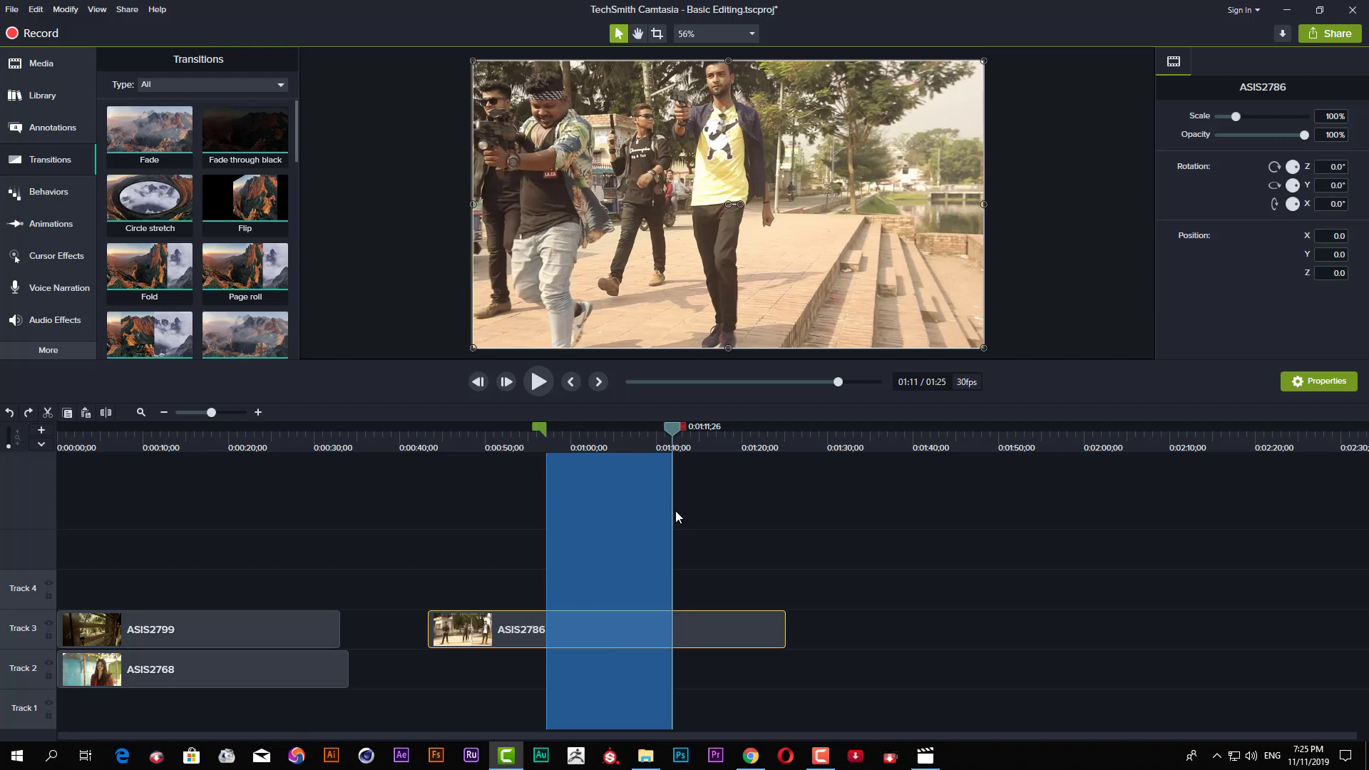
left_click(675, 430)
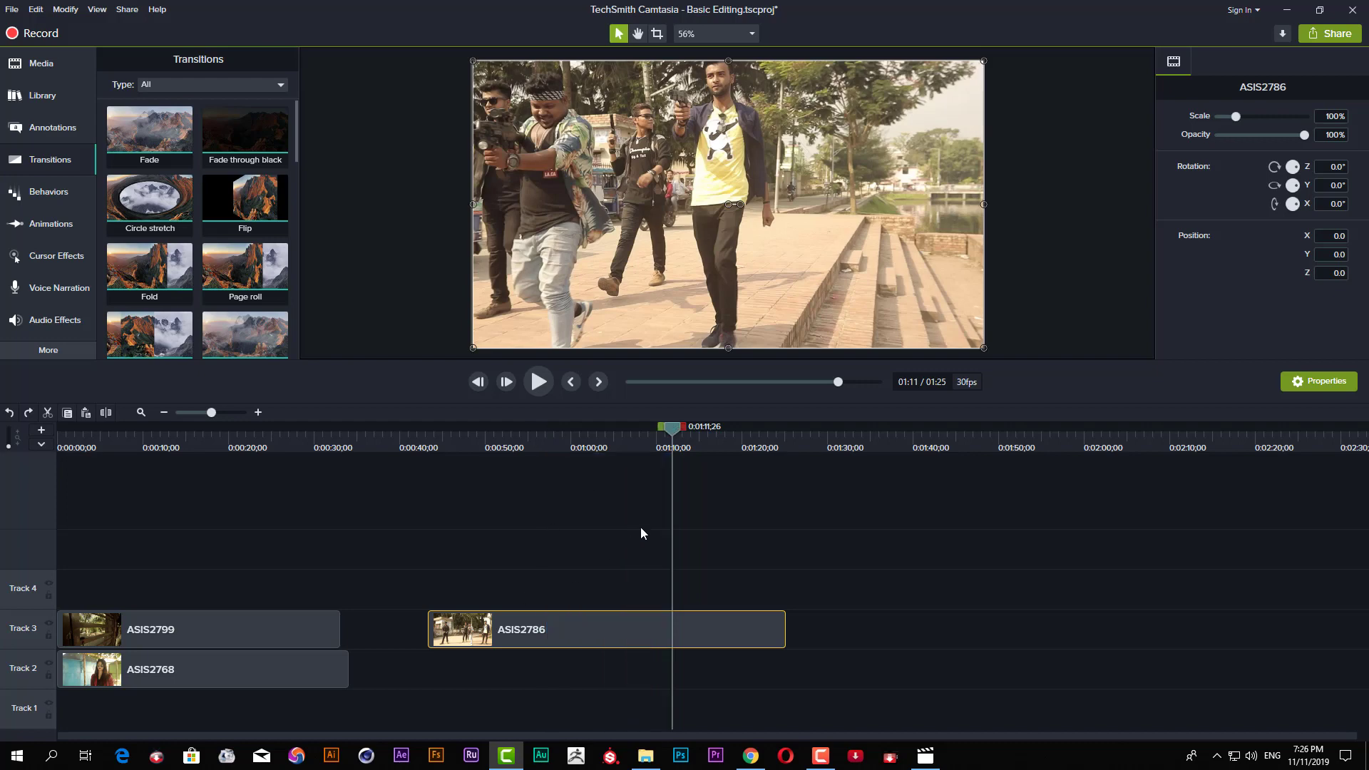
- Split ASIS2786 on Track 3 at 0:00:57;13 and at 0:01:06;23
left_click(547, 443)
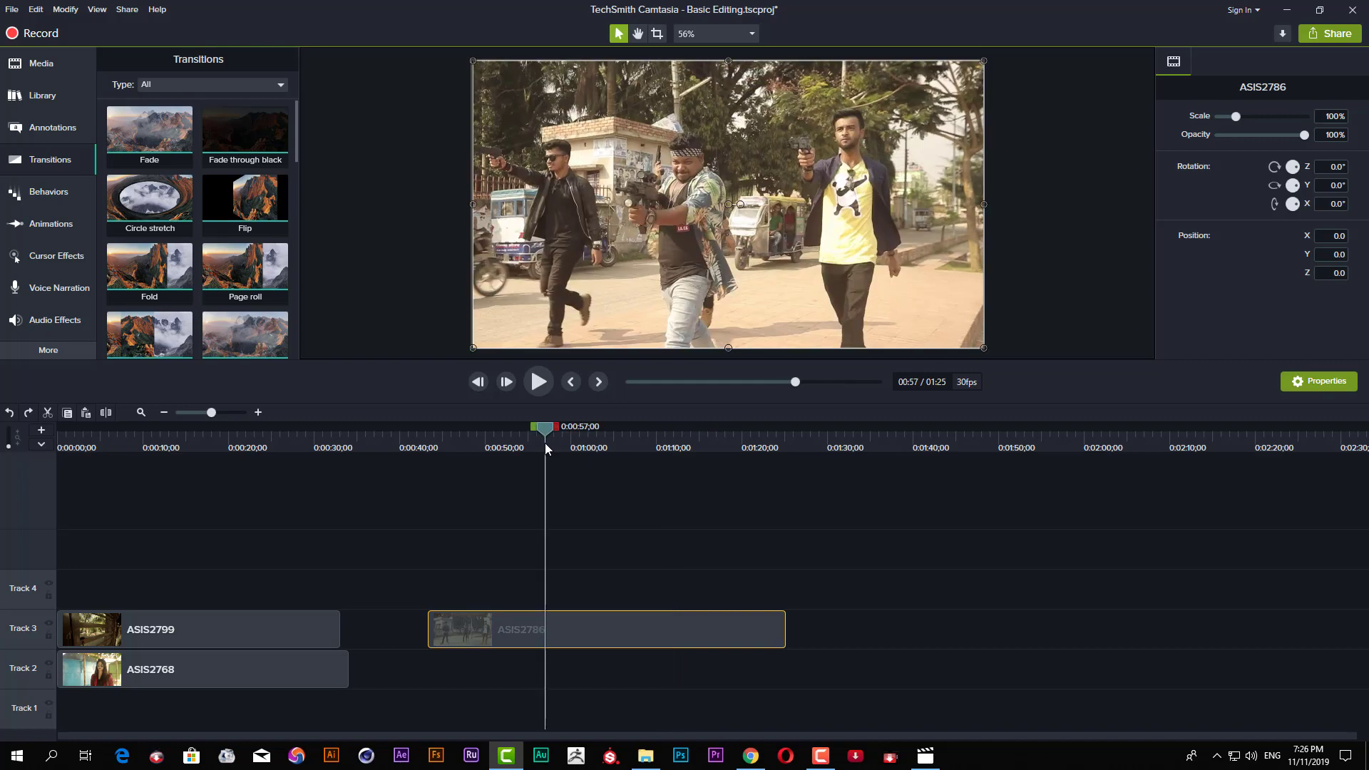
left_click(623, 656)
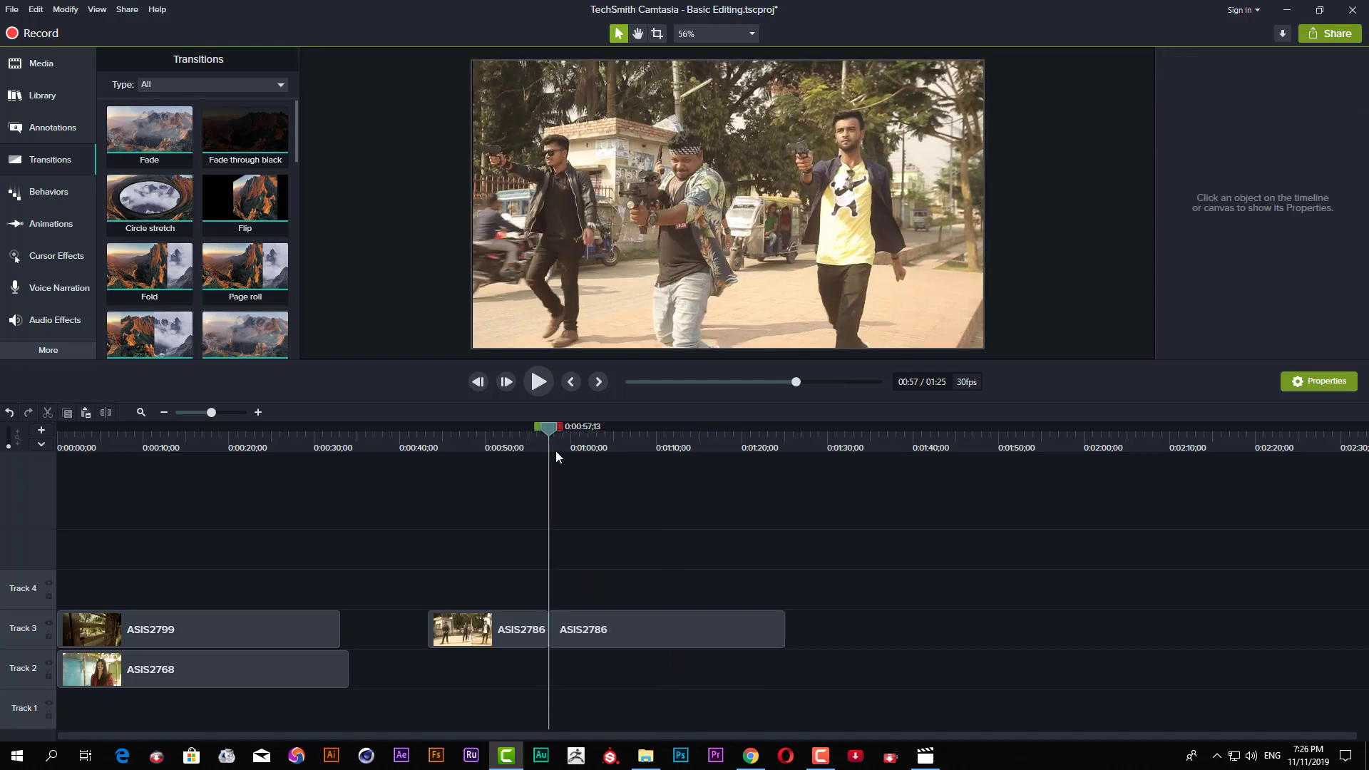
key("s")
left_click(628, 447)
left_click(665, 644)
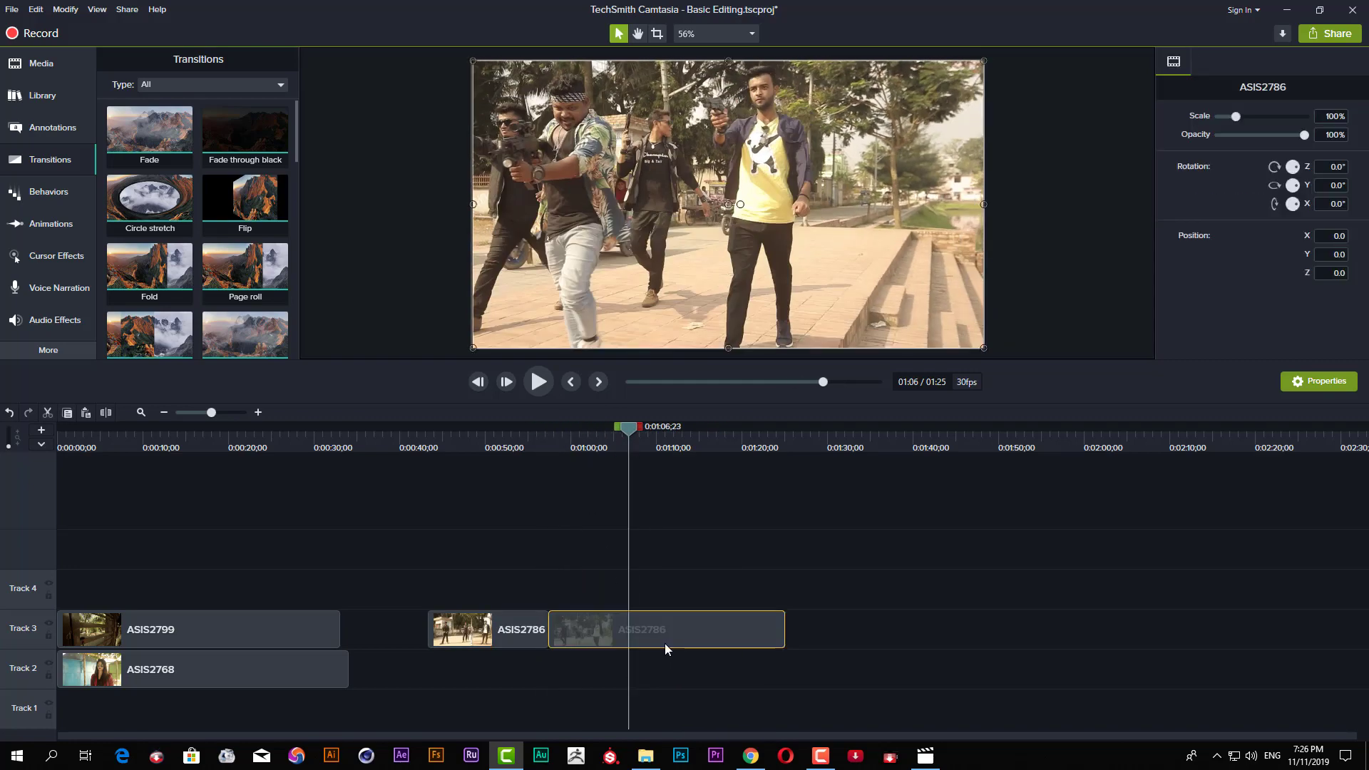
key("s")
- Ripple delete the middle piece of ASIS2786 on Track 3 and select the first remaining piece
left_click(582, 630)
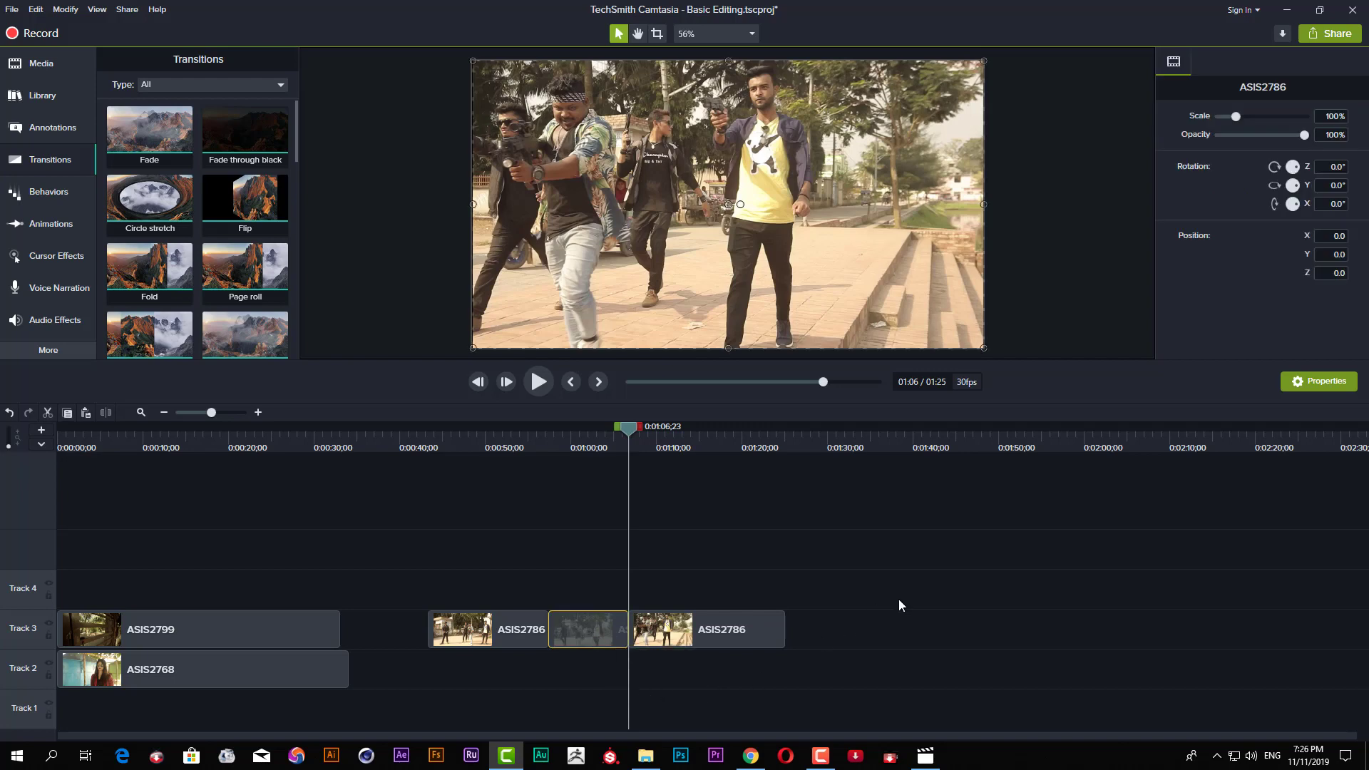
key("ctrl+BackSpace")
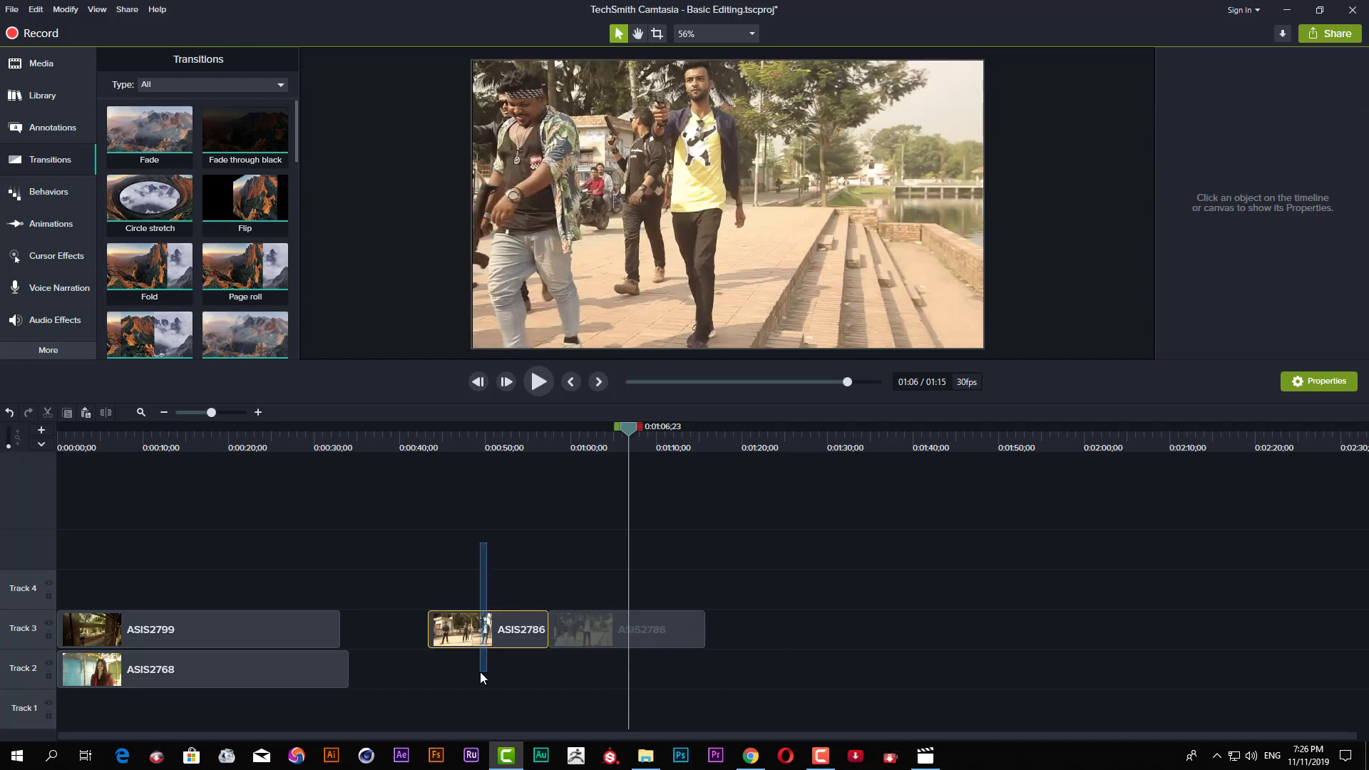
left_click(591, 631)
left_click(499, 659)
left_click(504, 620)
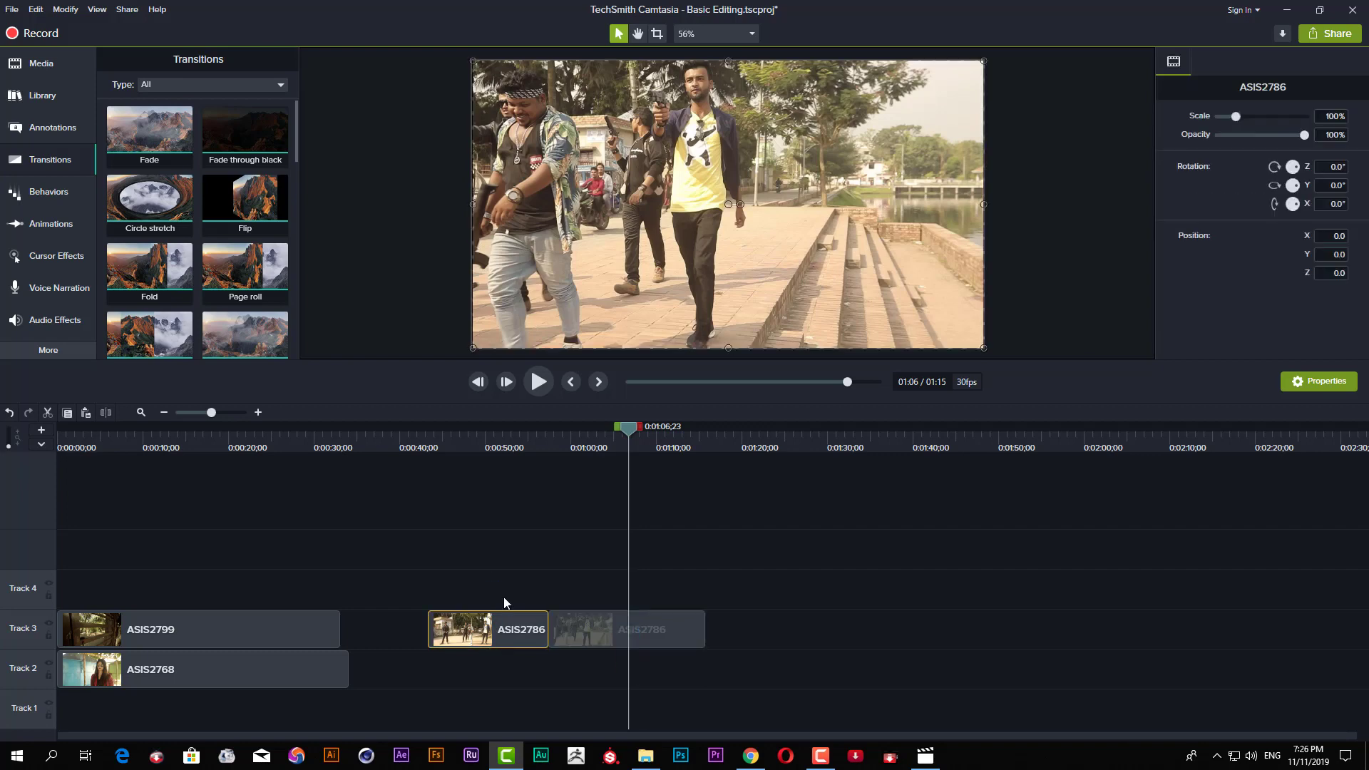
- Select the two remaining pieces of ASIS2786 in turn, and undo the ripple delete and both splits
left_click(605, 627)
left_click(526, 653)
left_click(528, 629)
key("ctrl+z")
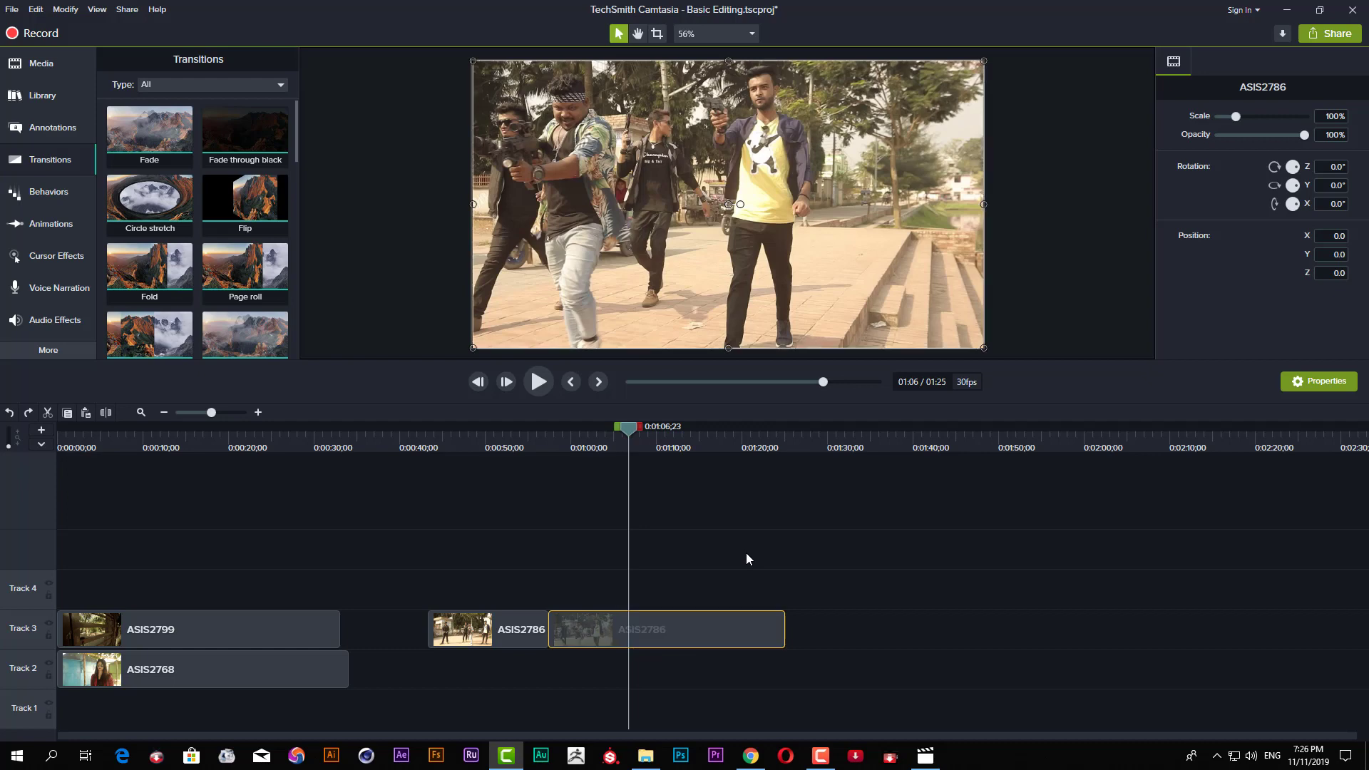
key("ctrl+z")
- Select the time range from 0:00:56;13 to 0:01:13;00 and cut it out of ASIS2786 on Track 3
left_click(554, 445)
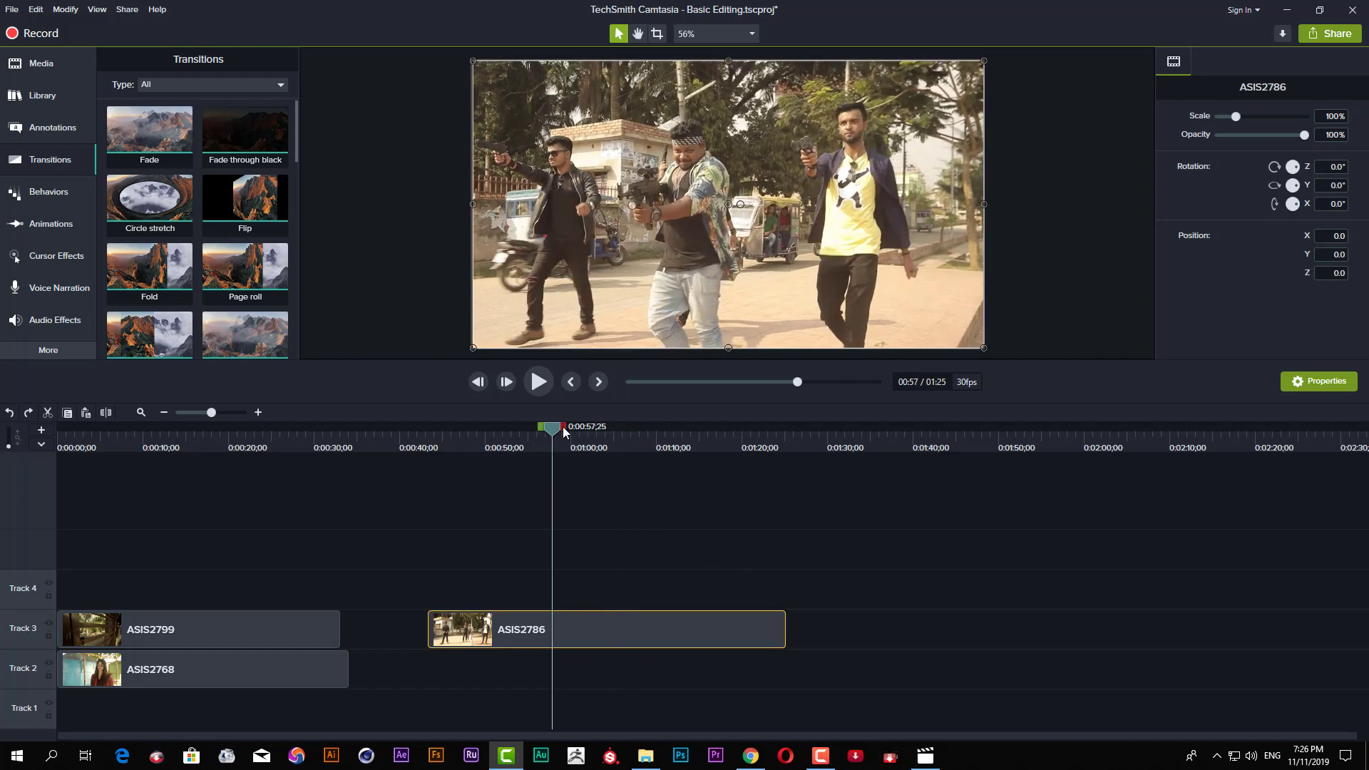
left_click_drag(563, 427, 575, 431)
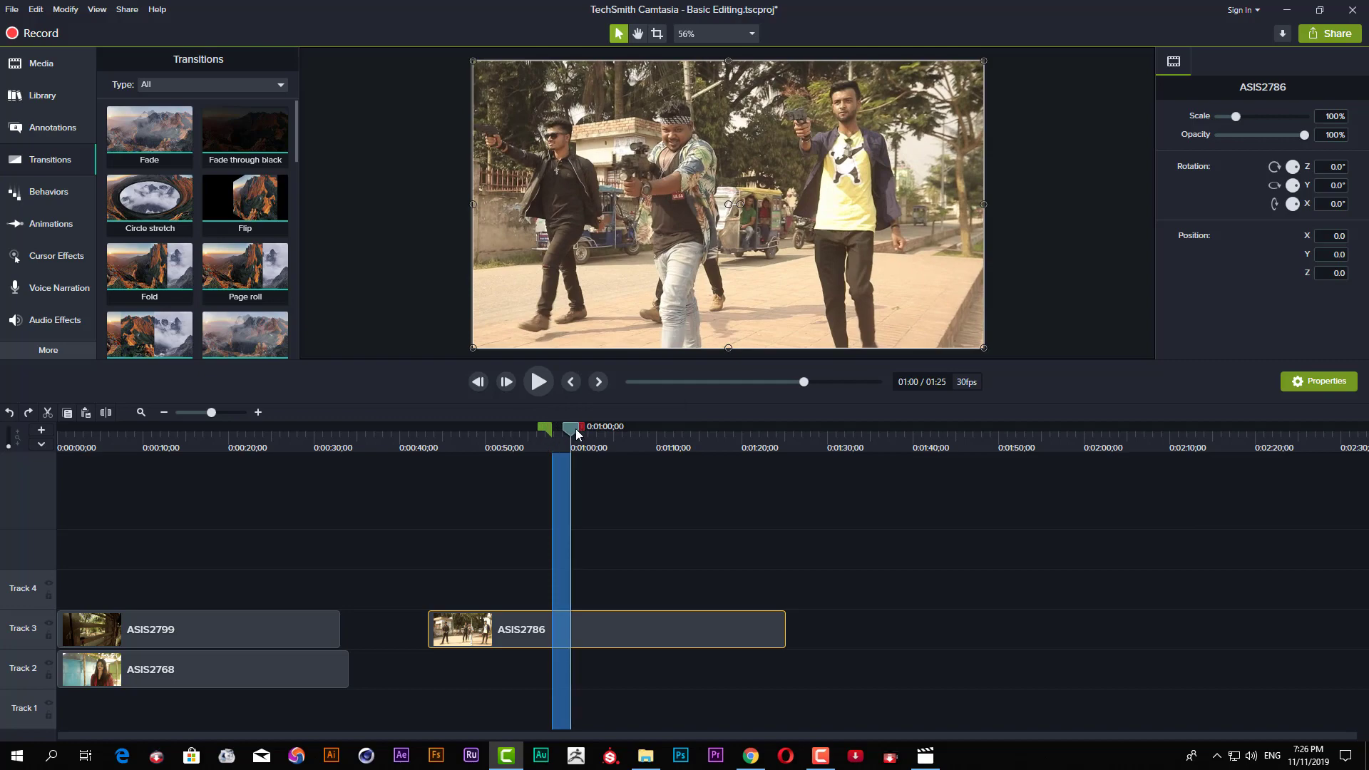
left_click_drag(584, 433, 682, 443)
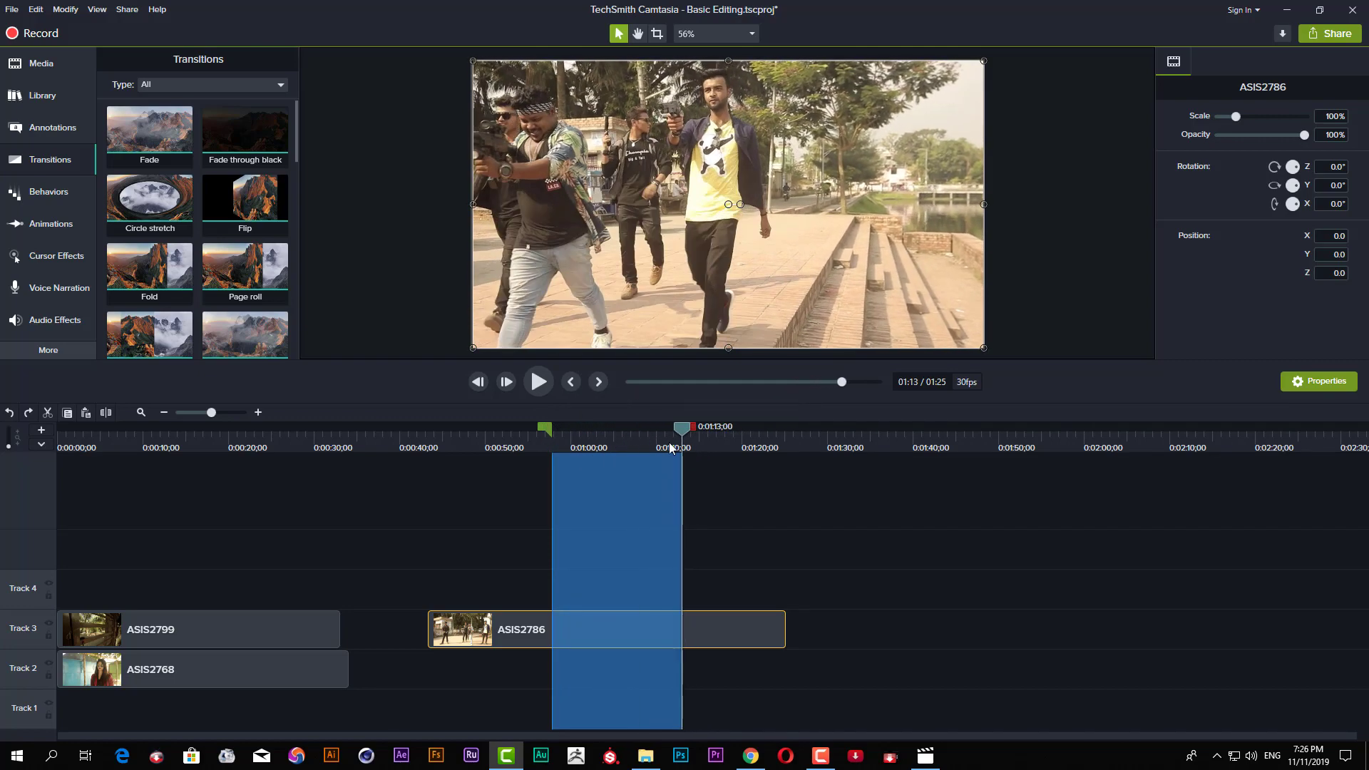
left_click_drag(546, 432, 534, 433)
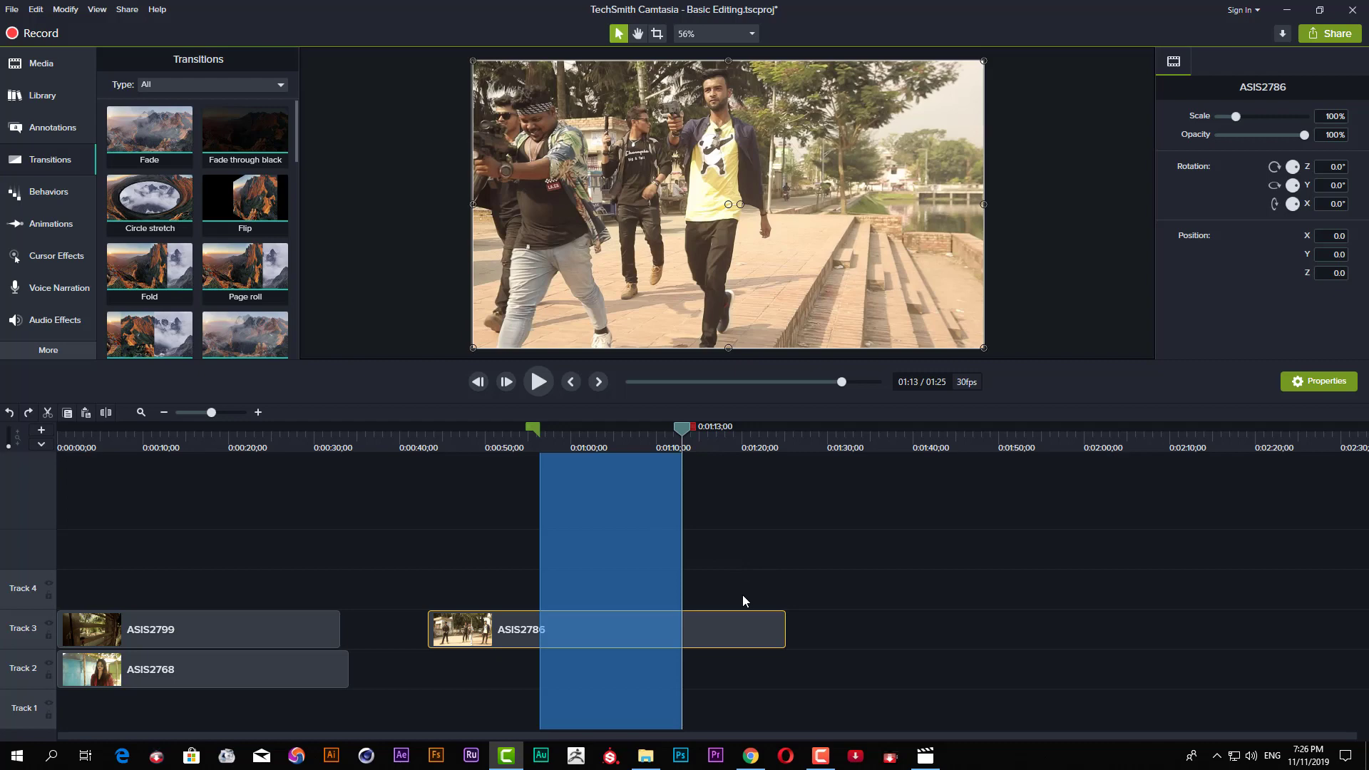
key("ctrl+x")
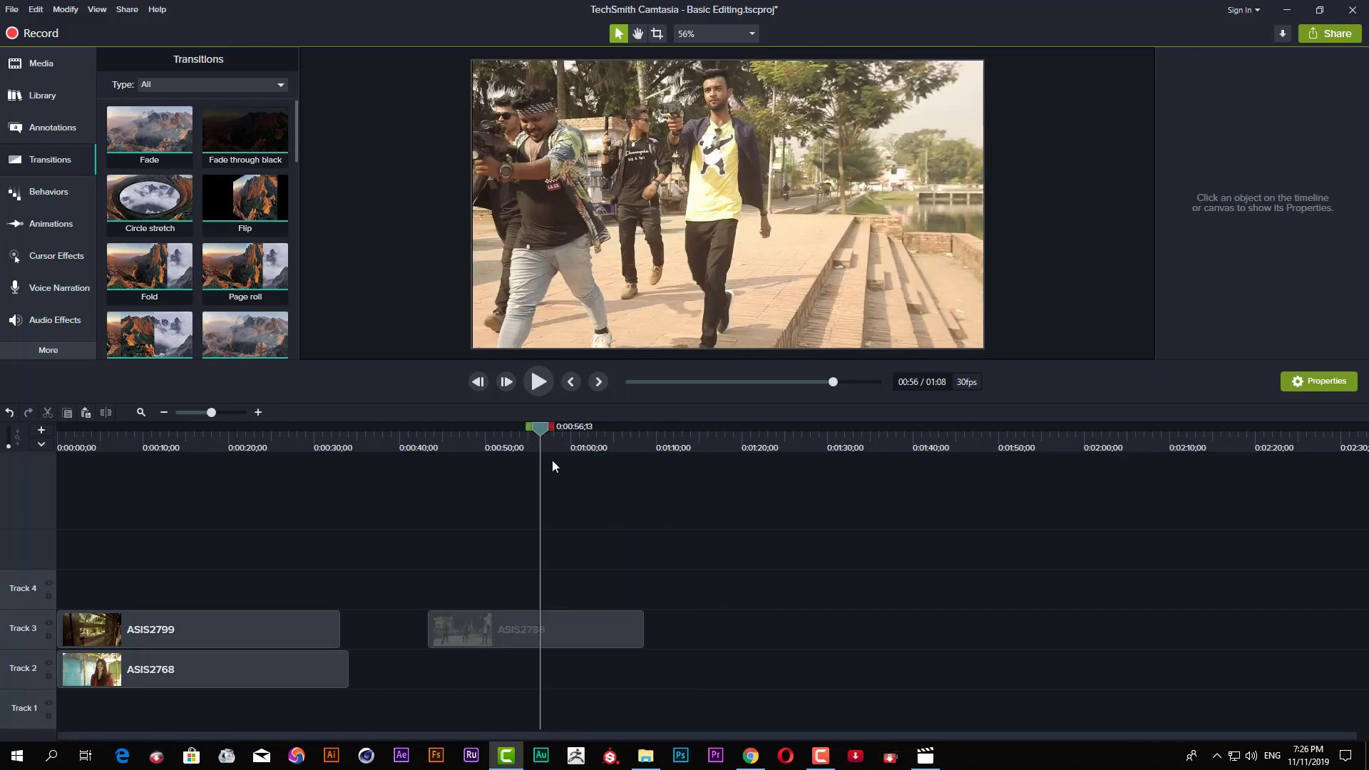
- Move the playhead to 0:00:51;20, select the stitched ASIS2786 clip and try to apply the Flip transition at its join
left_click_drag(540, 430, 499, 435)
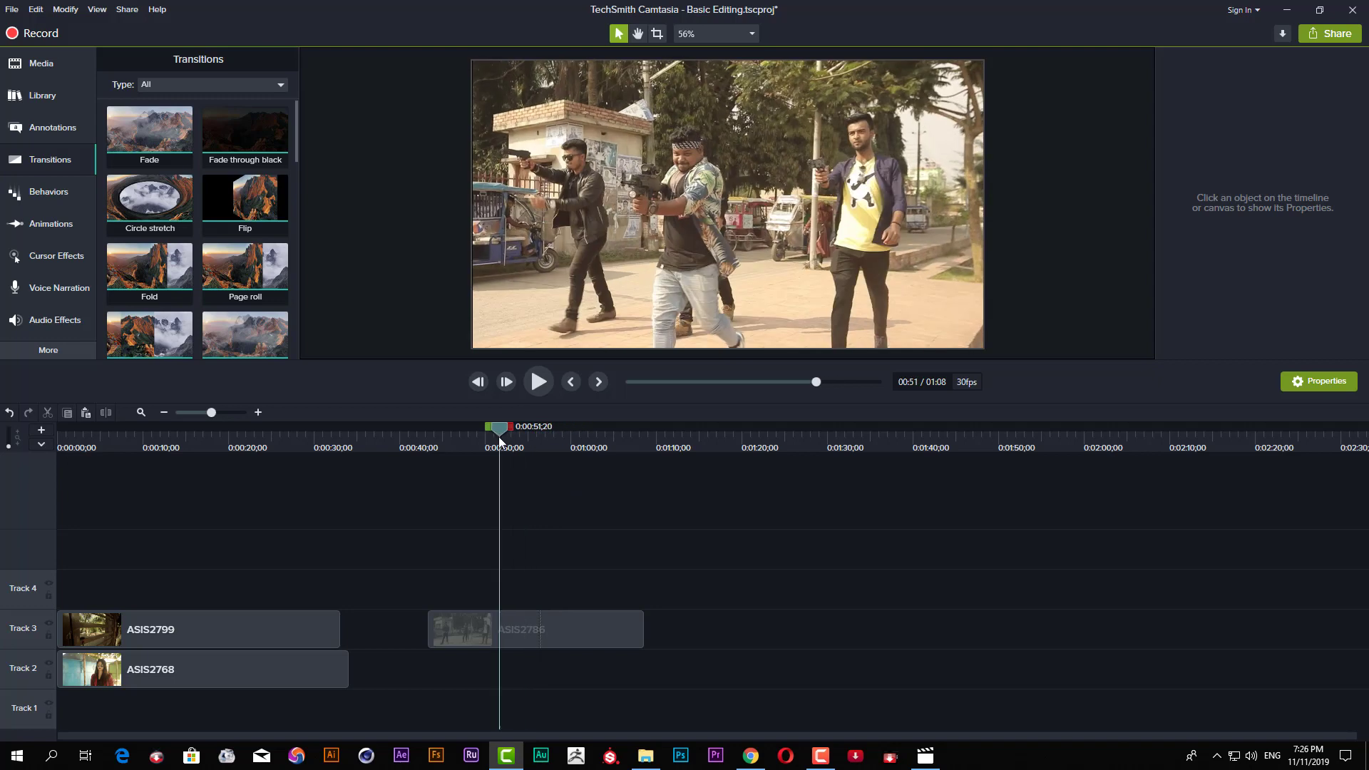
left_click(543, 615)
left_click(563, 637)
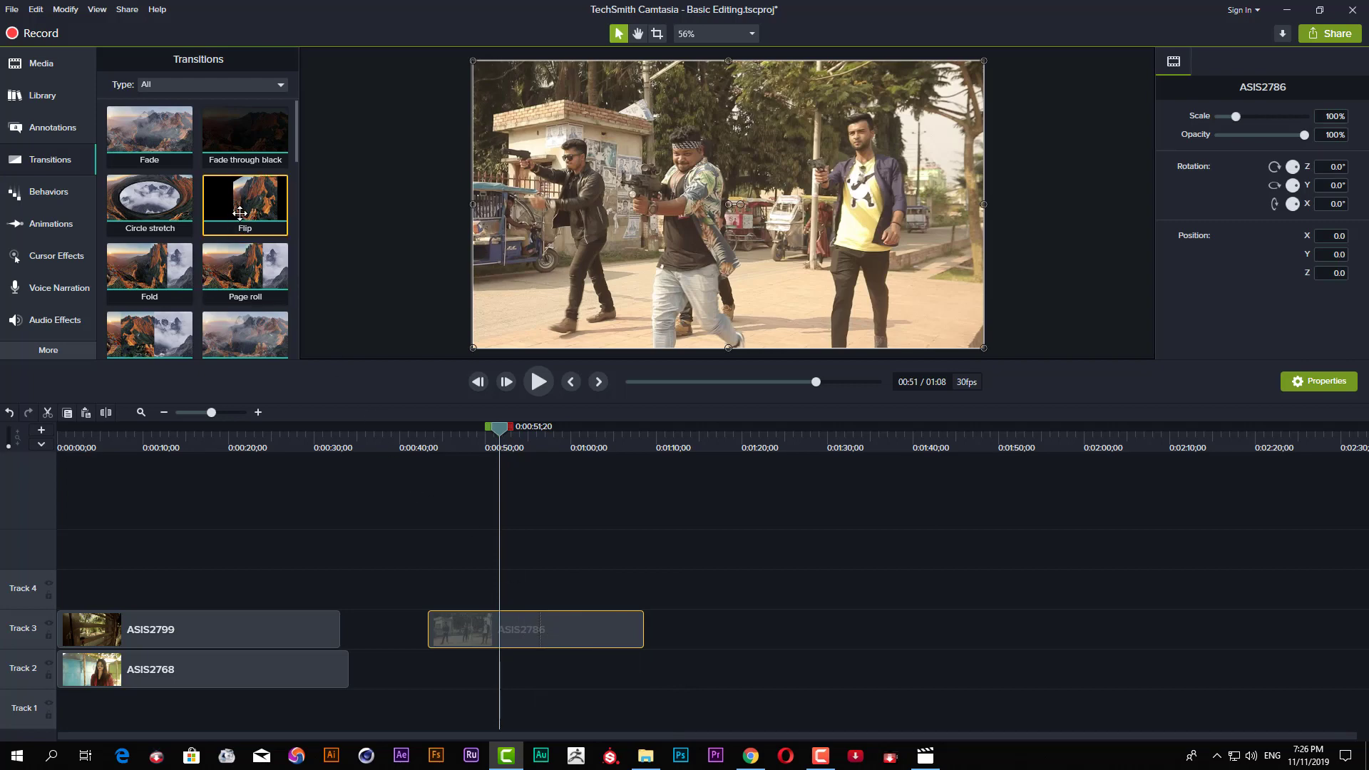
mouse_move(240, 213)
left_mouse_down()
mouse_move(520, 549)
mouse_move(549, 646)
mouse_move(275, 256)
mouse_move(485, 531)
mouse_move(544, 636)
mouse_move(360, 399)
mouse_move(259, 218)
left_mouse_up()
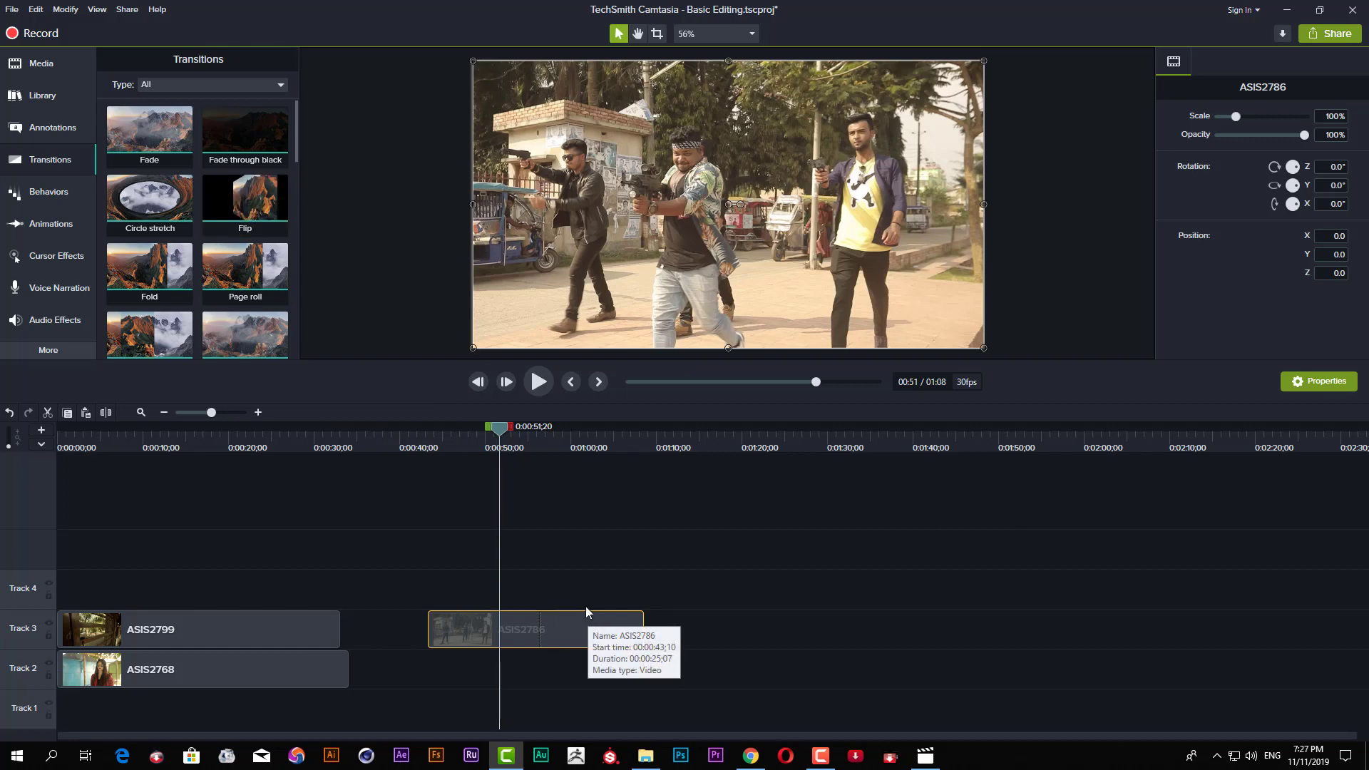
- Undo the range cut and the move of ASIS2786 to Track 3, and clear the time selection
key("ctrl+z")
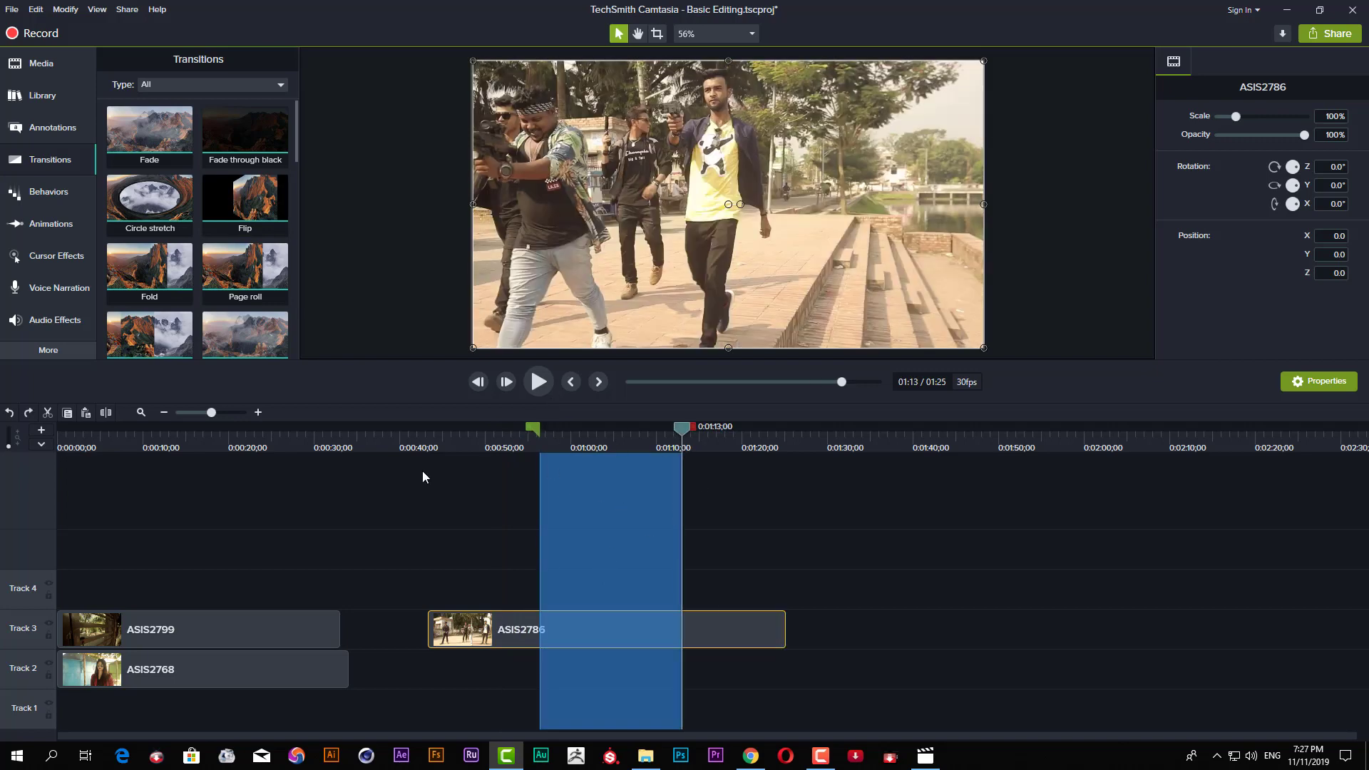
left_click(48, 416)
key("ctrl+z")
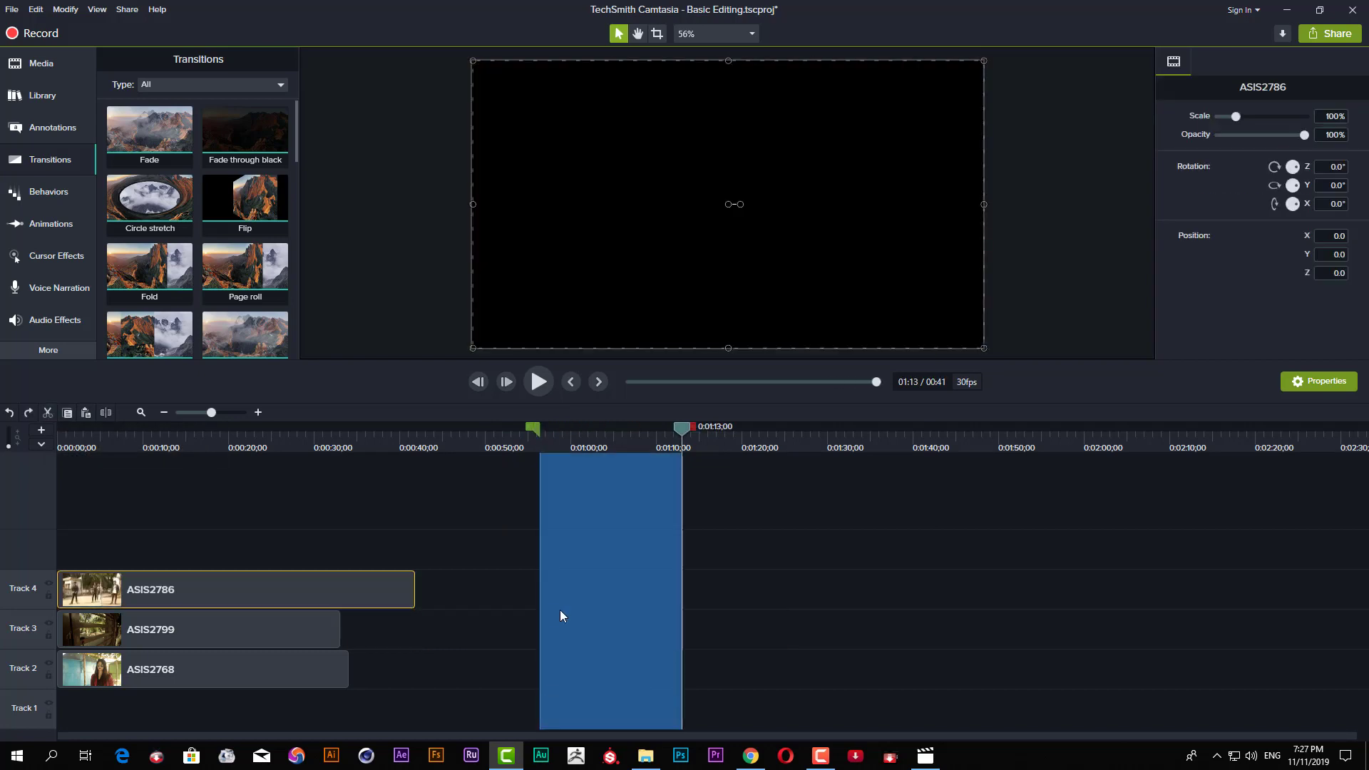
left_click(680, 431)
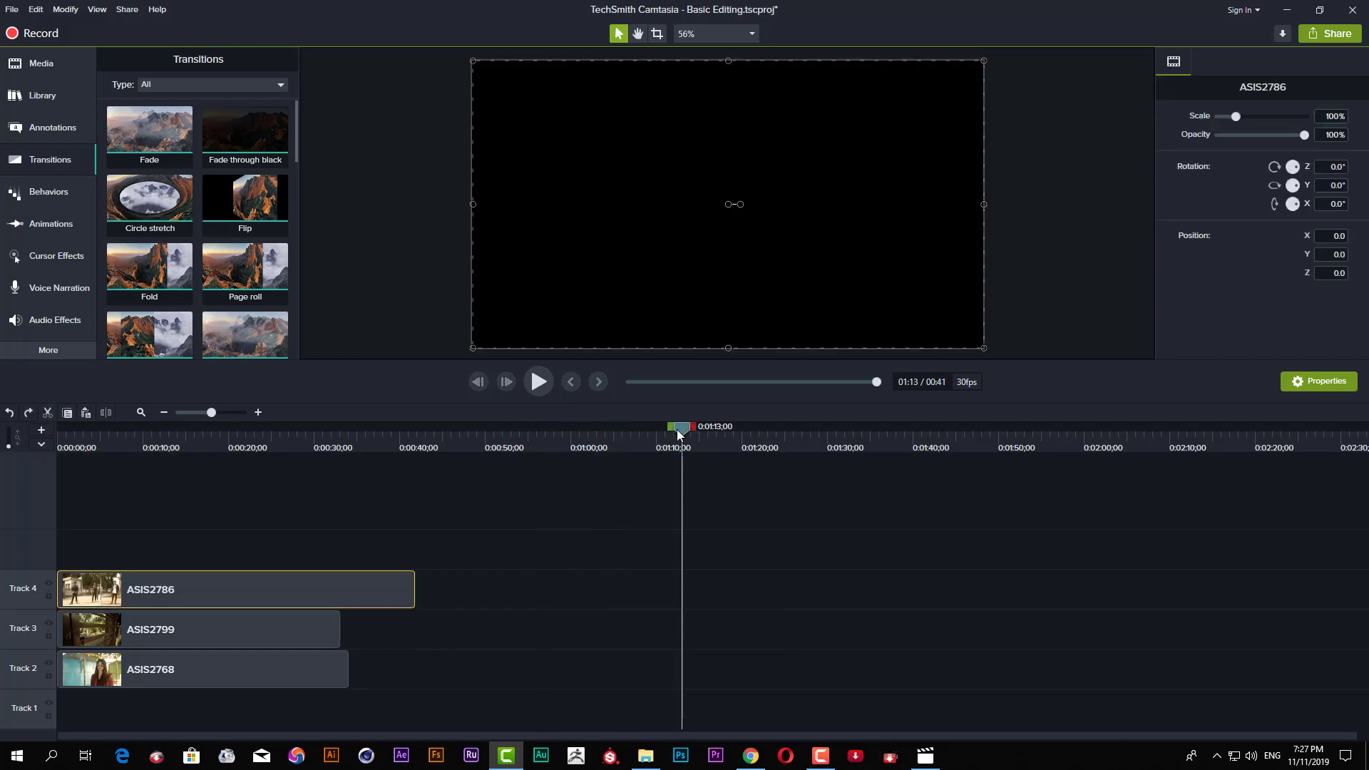
- Move all three clips together along the timeline to start at about 0:00:37;18, and select ASIS2786 on Track 4
left_click_drag(151, 522, 555, 630)
left_click(513, 550)
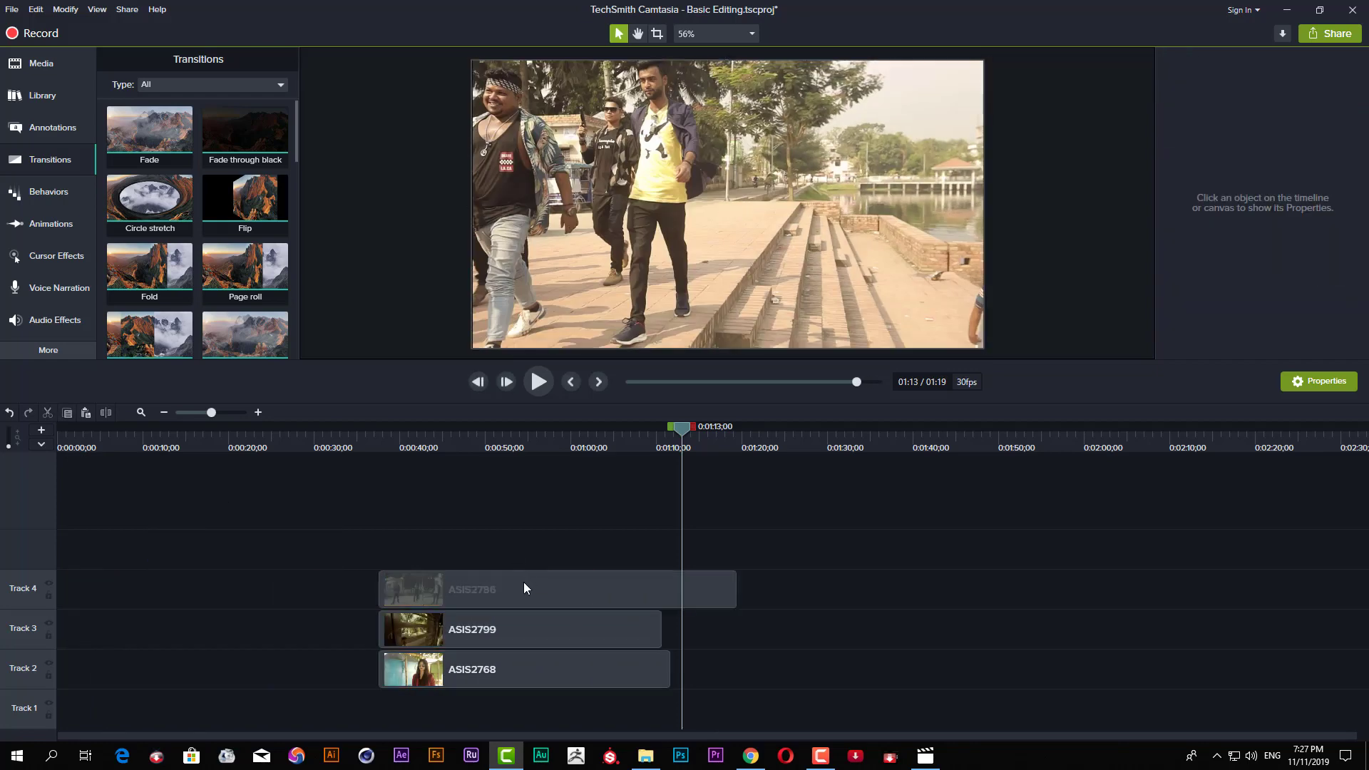
mouse_move(523, 582)
left_mouse_down()
mouse_move(965, 587)
mouse_move(507, 602)
mouse_move(525, 605)
left_mouse_up()
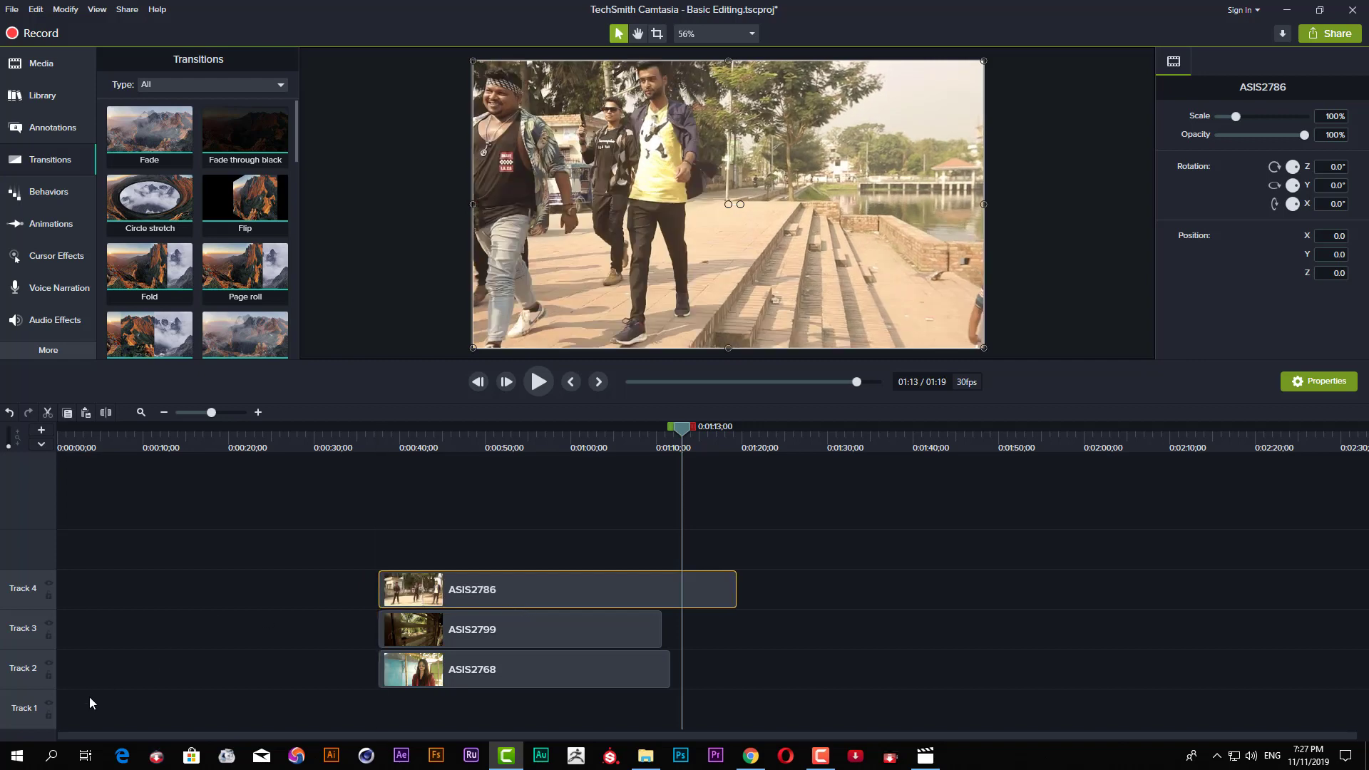
- Cut the range from 0:00:46;24 to 0:01:00;20 out of all three tracks and move the playhead to 0:00:38;21
left_click(504, 449)
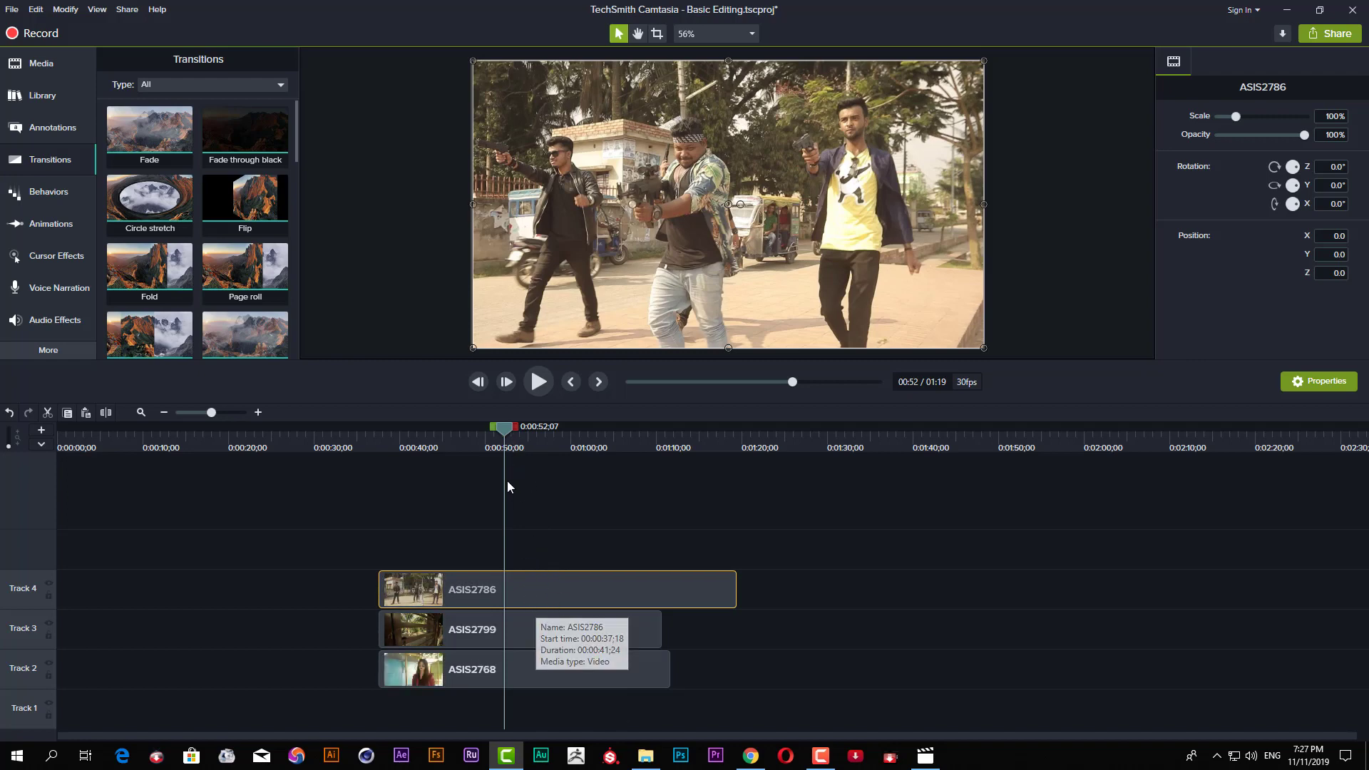
left_click_drag(498, 435, 587, 437)
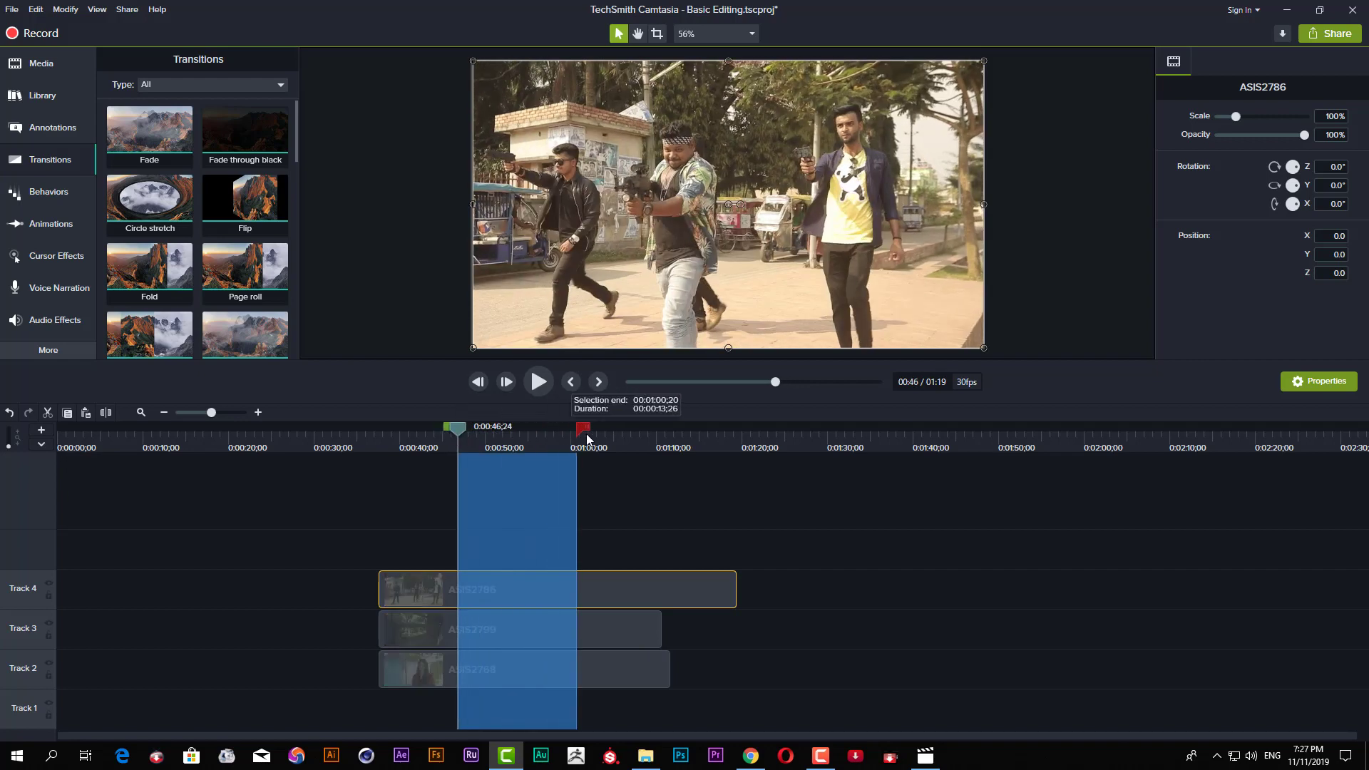
left_click(48, 418)
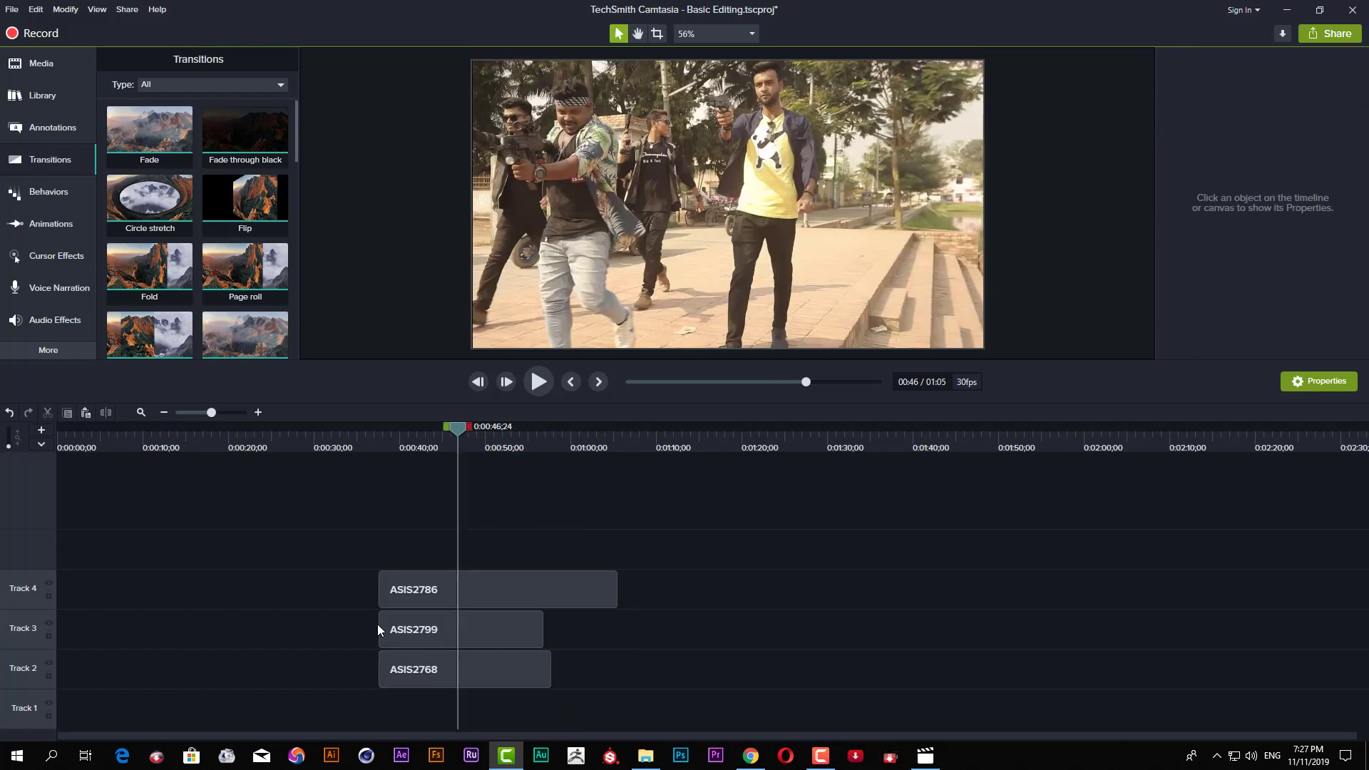
left_click(464, 637)
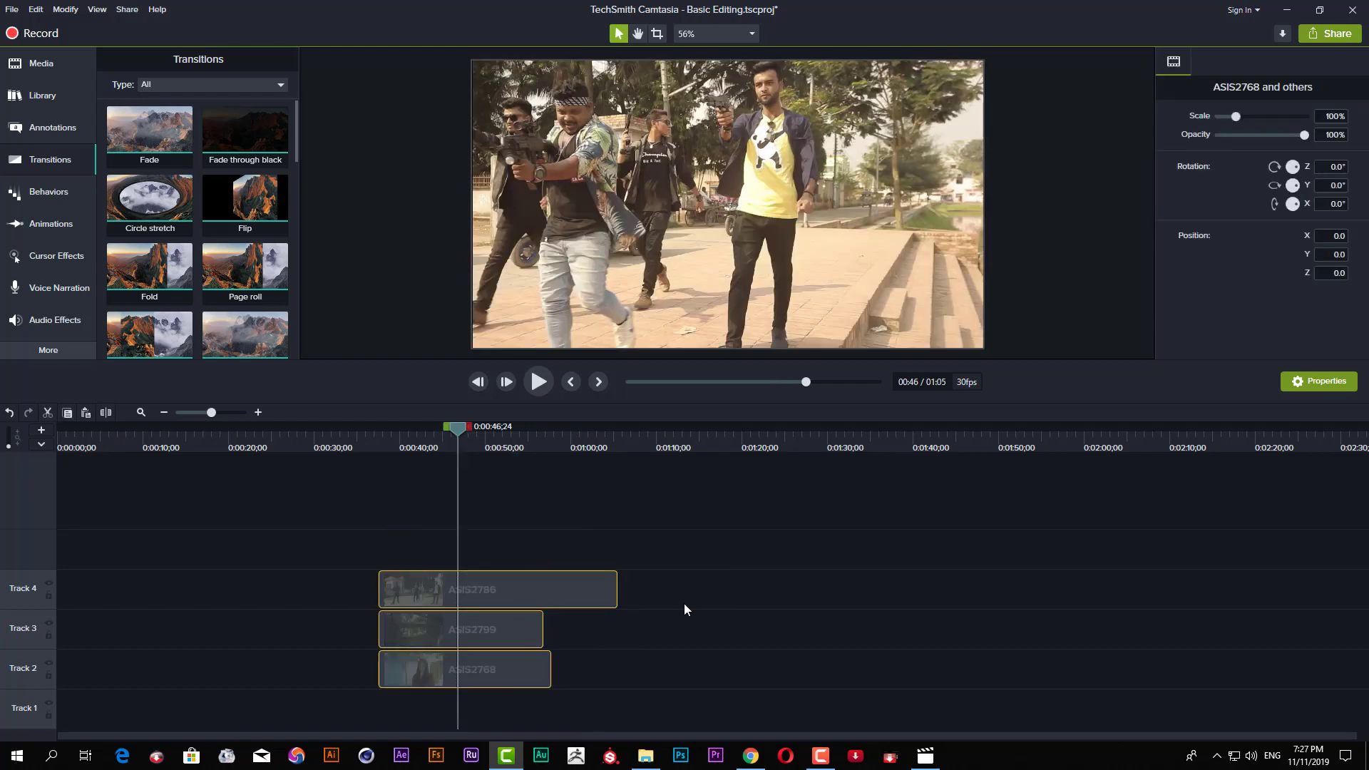
left_click(494, 460)
left_click_drag(453, 431, 388, 451)
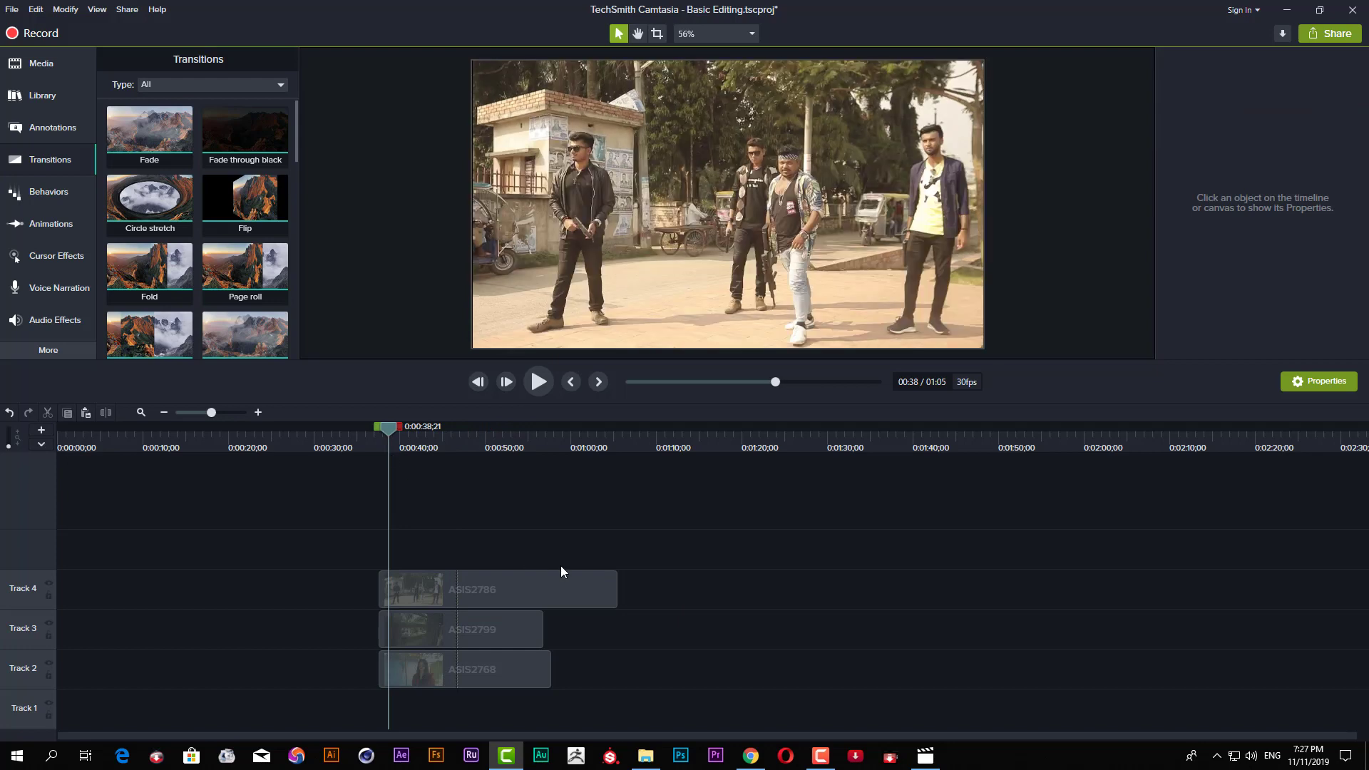
- Undo the range cut across the three tracks, and clear the time selection and the clip selection
key("ctrl+z")
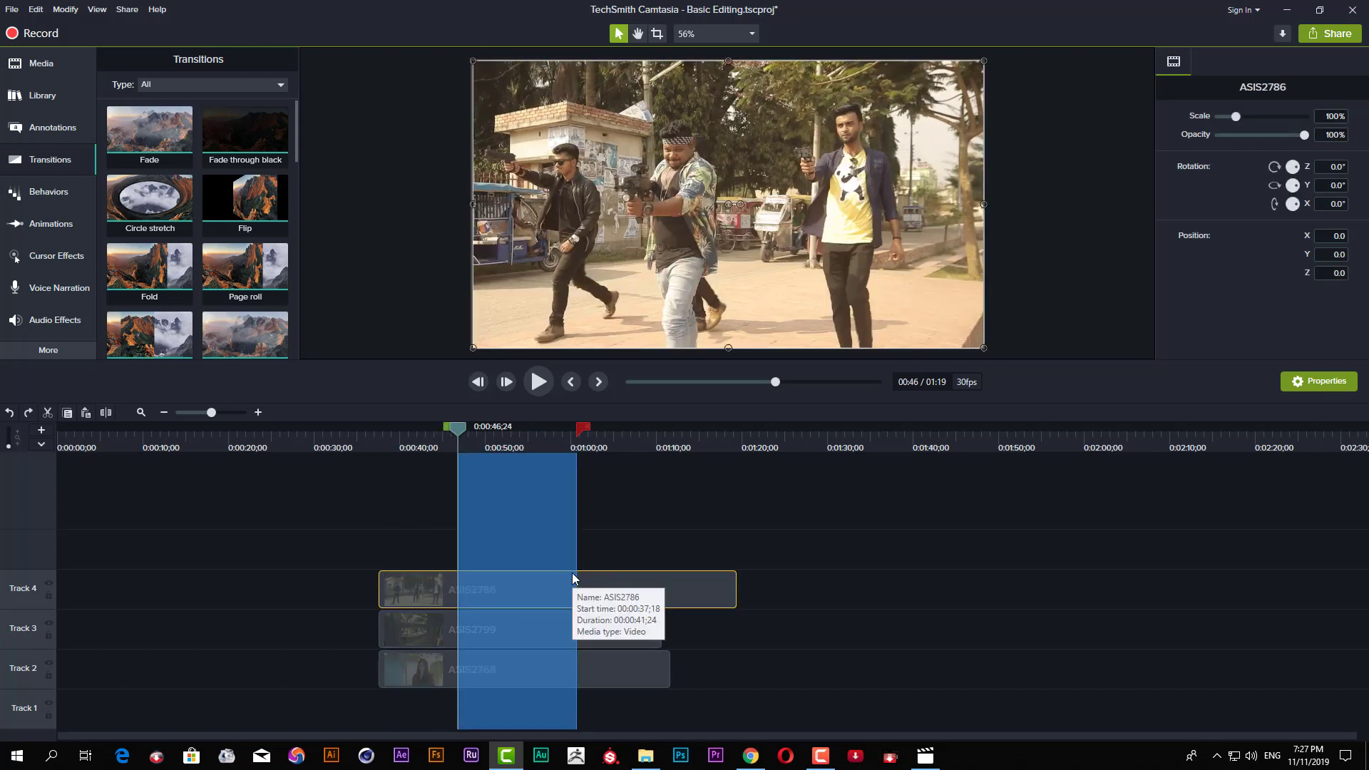
left_click(458, 432)
left_click(517, 554)
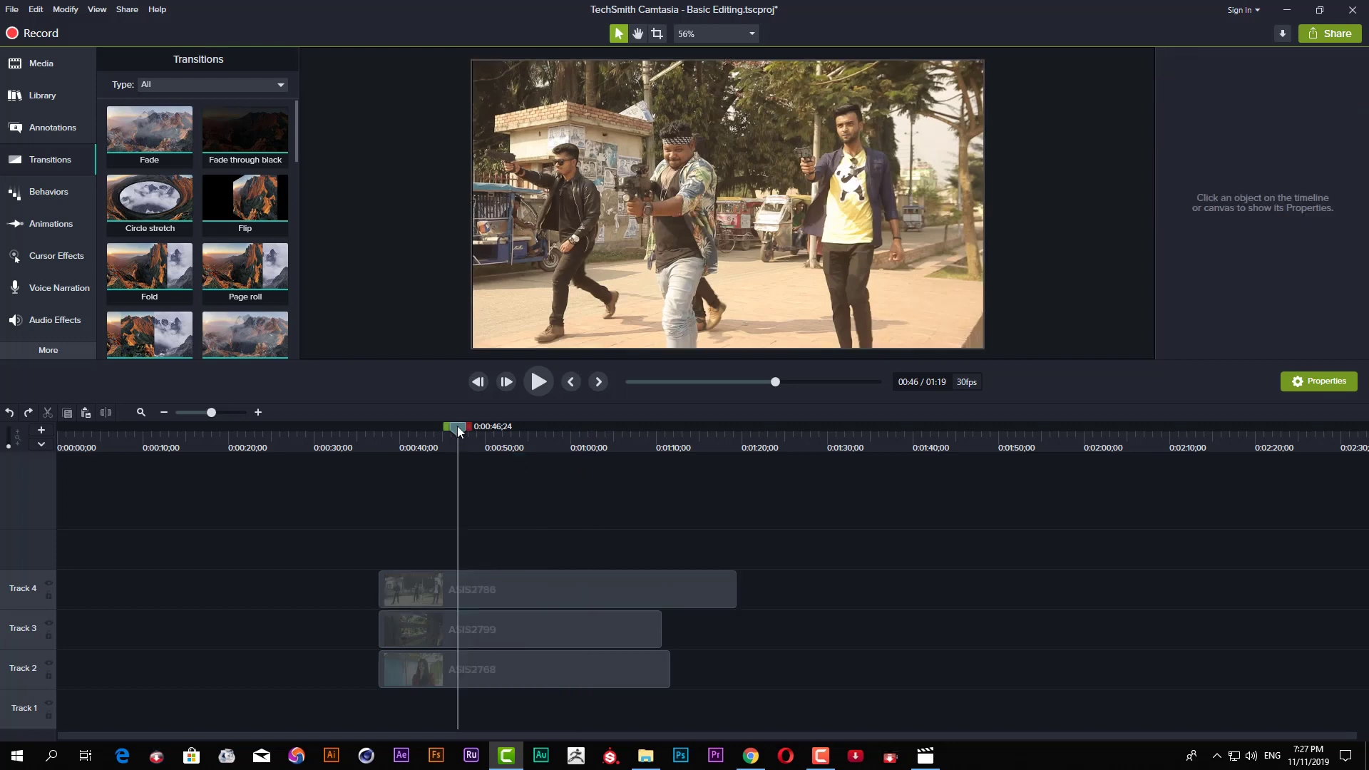
- Split ASIS2786 on Track 4 at 0:00:48;07 and 0:00:59;05, and ripple delete the middle piece
left_click_drag(458, 425, 471, 435)
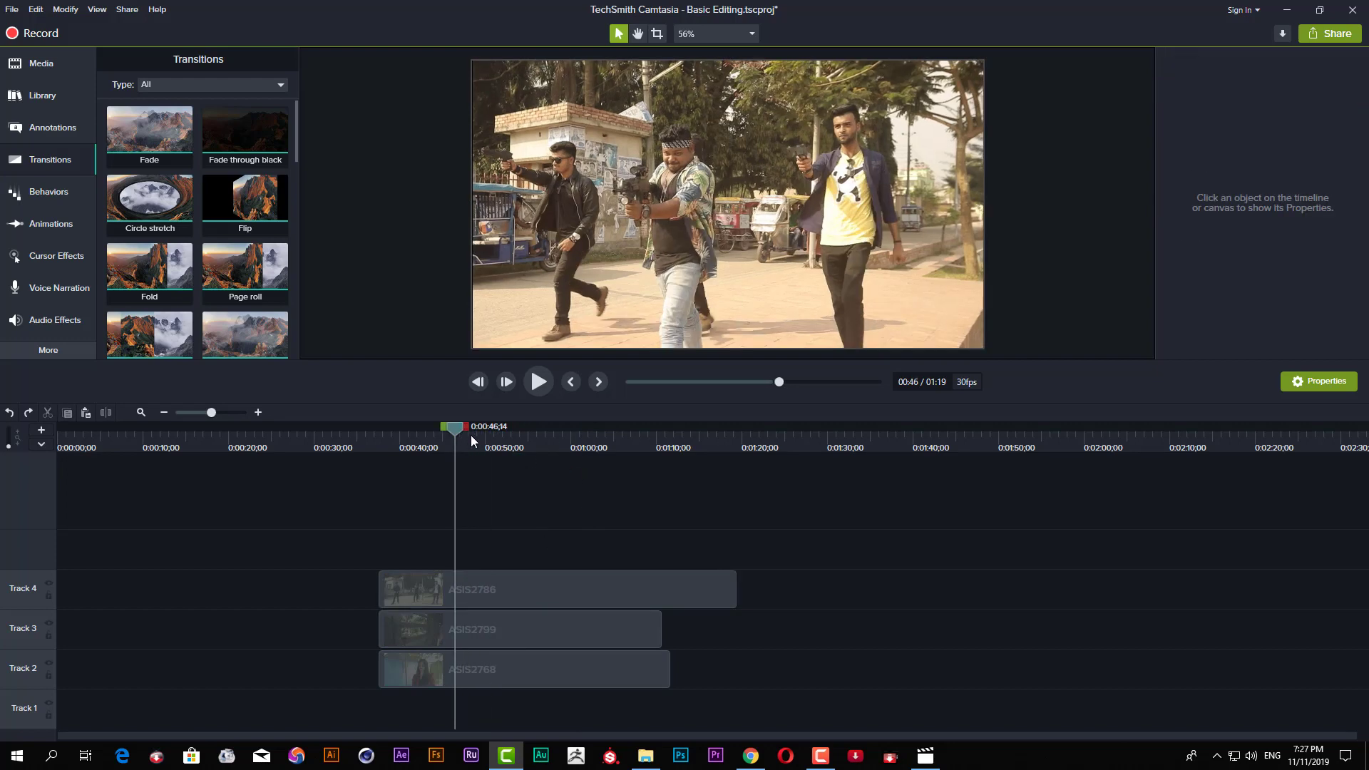
left_click(523, 597)
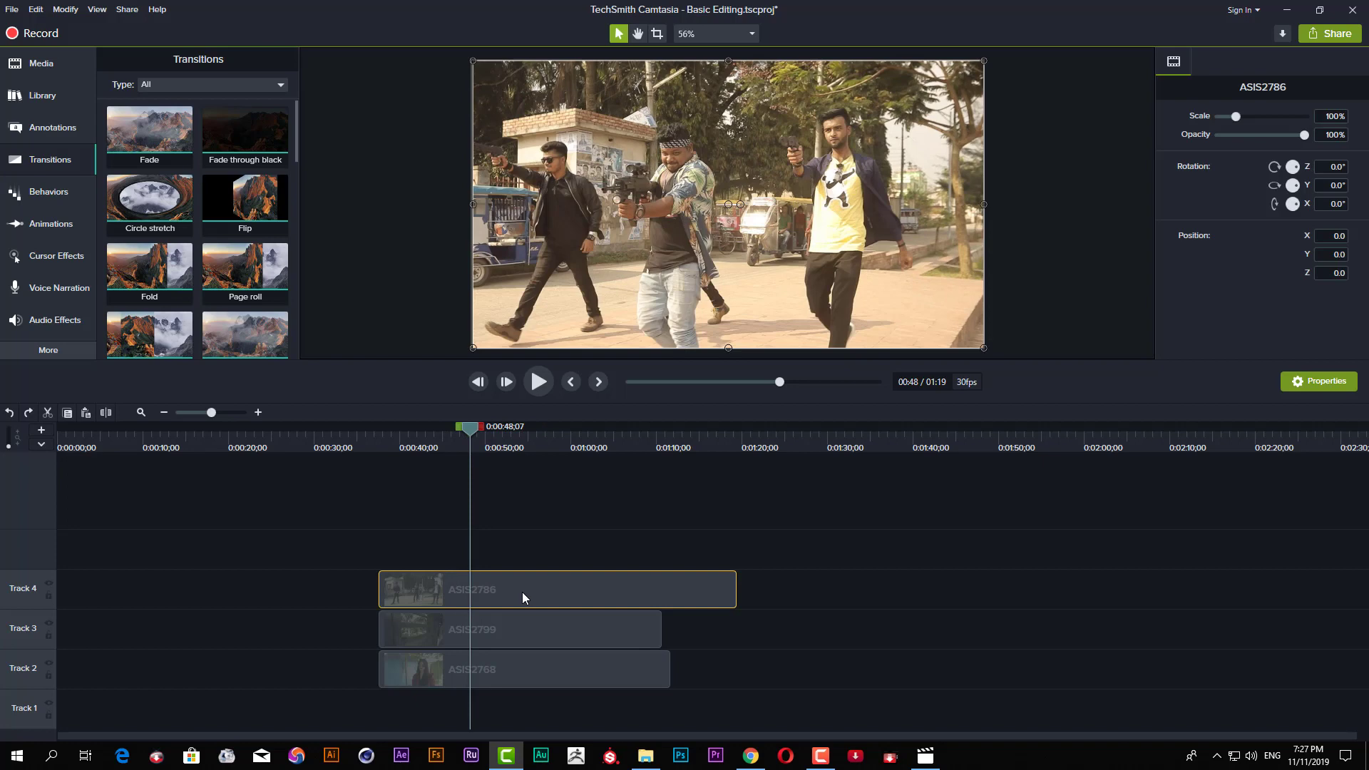
left_click(102, 412)
left_click_drag(473, 430, 576, 447)
left_click(632, 579)
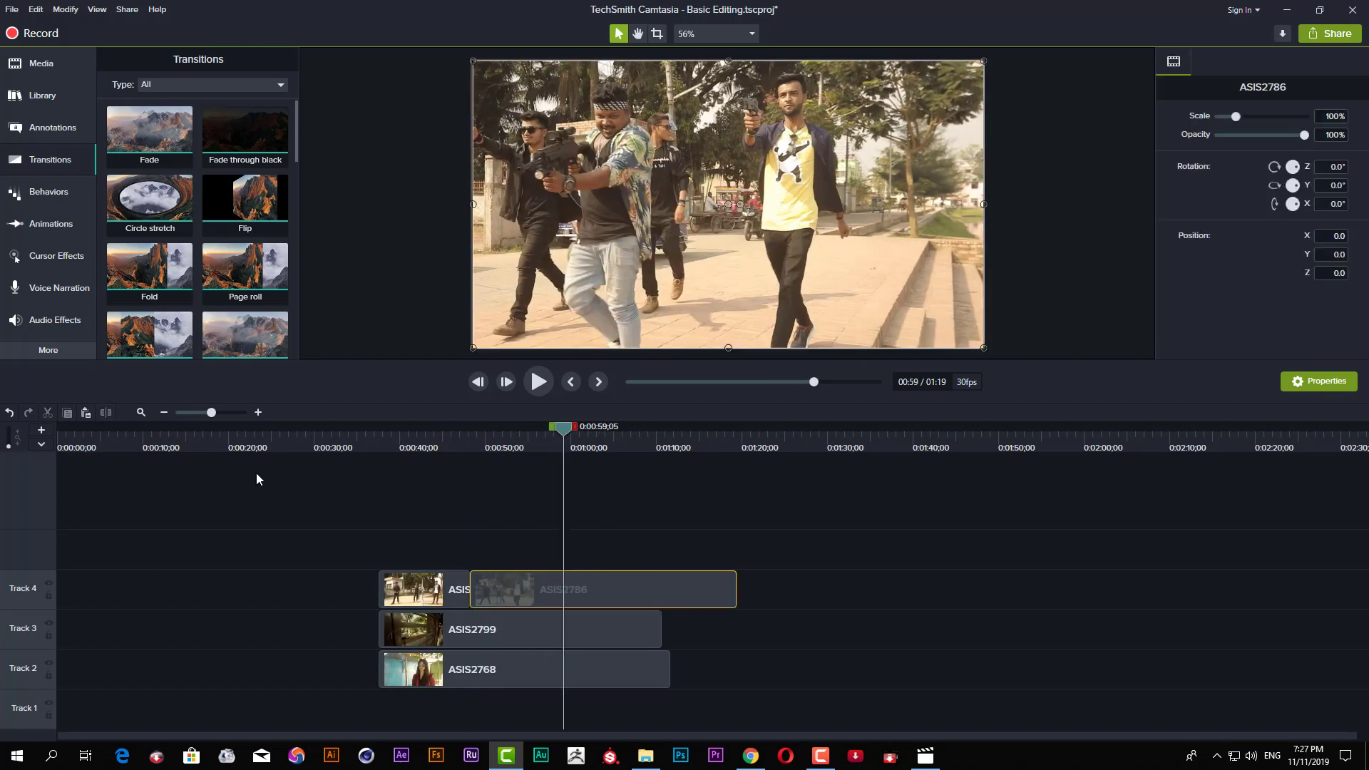
left_click(103, 412)
left_click(527, 590)
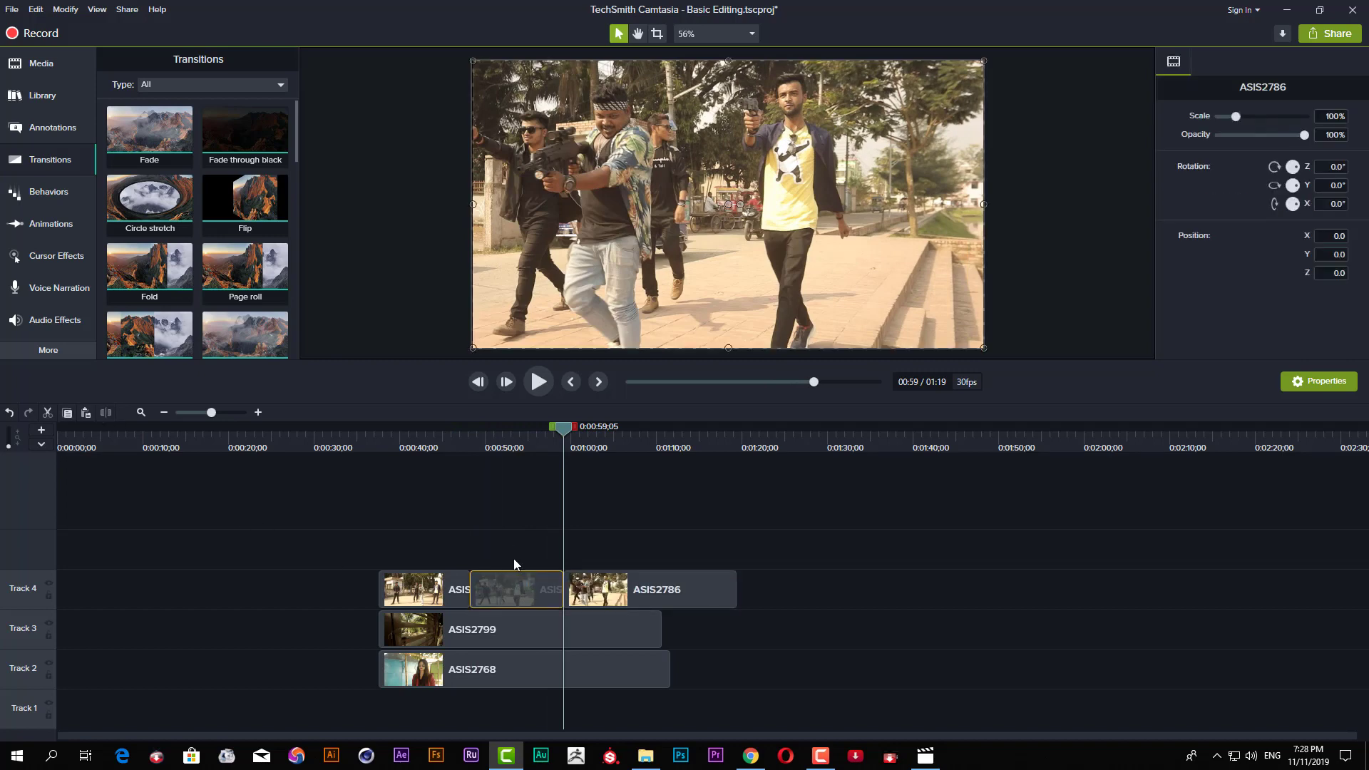
key("ctrl+Delete")
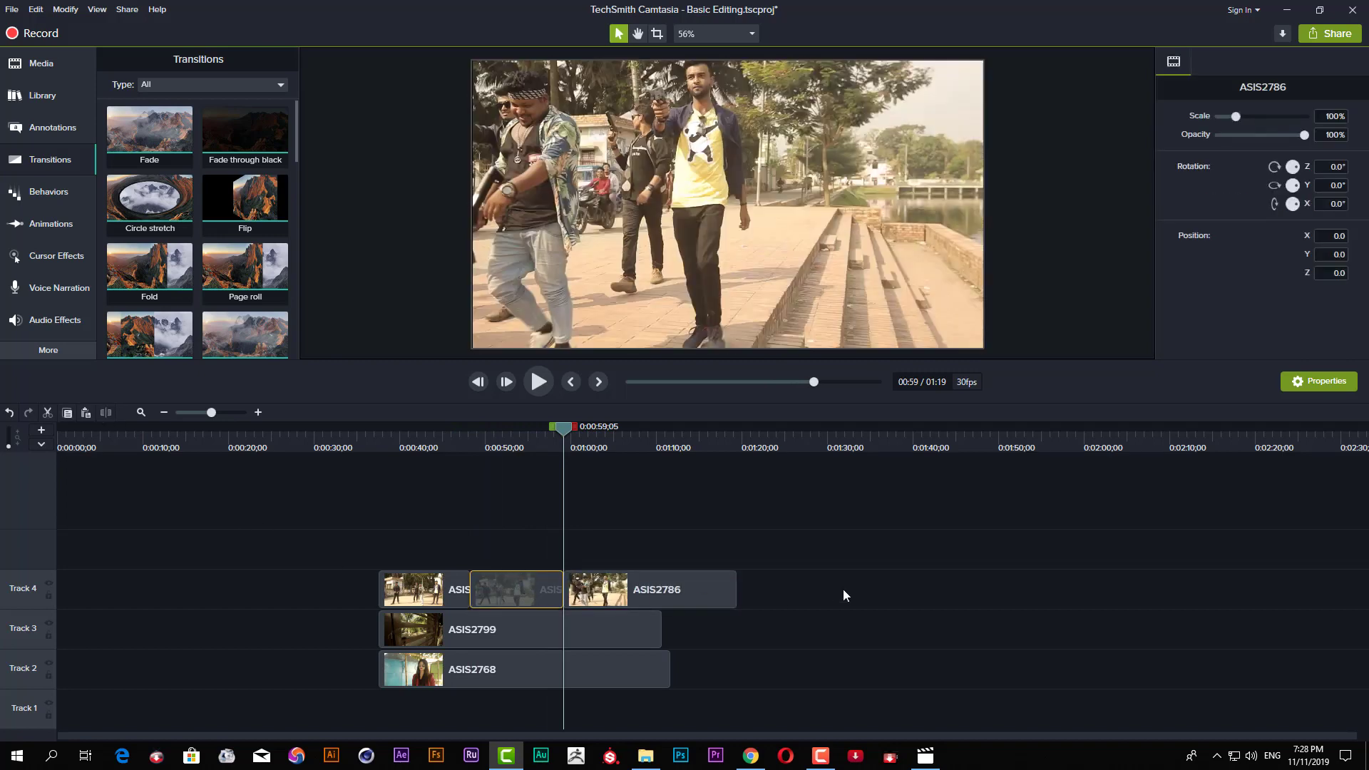
- Undo the ripple delete and both splits of ASIS2786, and move the playhead to 0:00:46;20
left_click(457, 444)
key("ctrl+z")
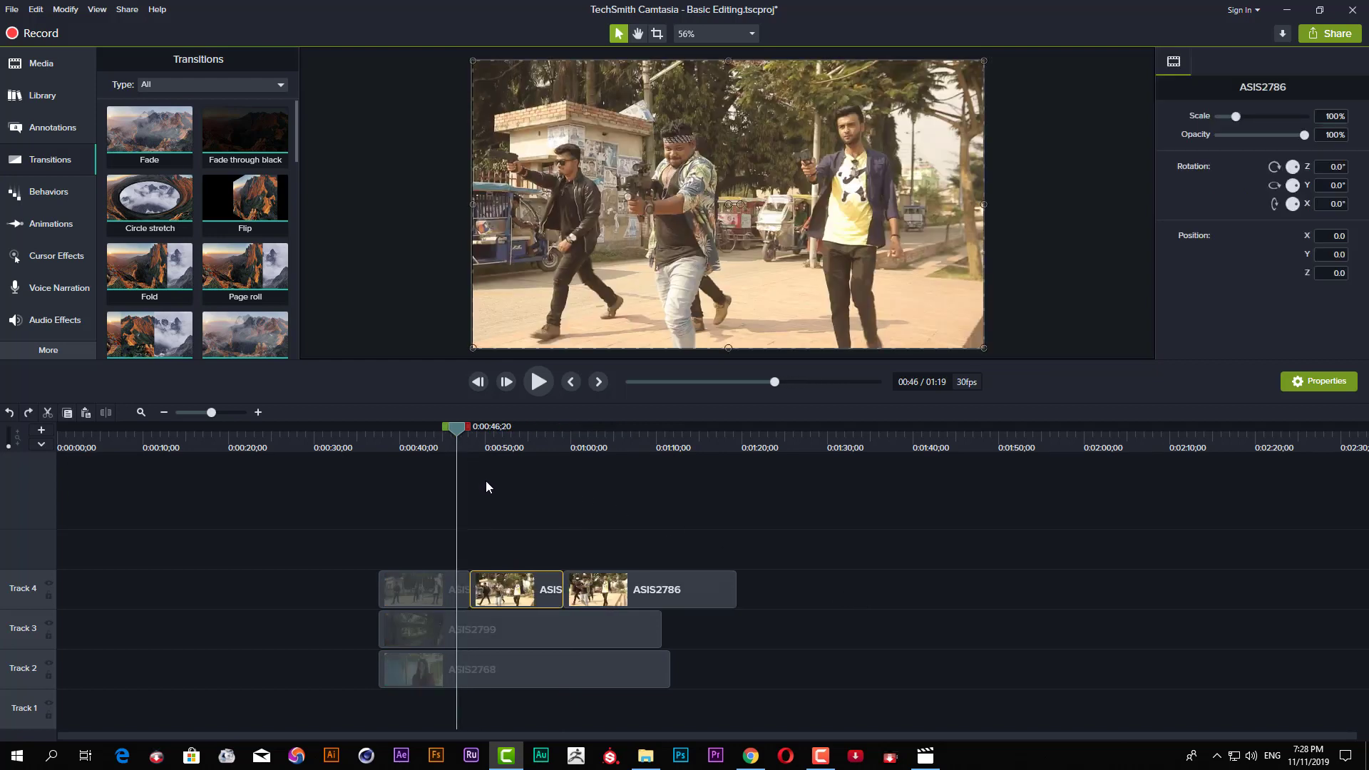
key("ctrl+z")
key("ctrl+z")
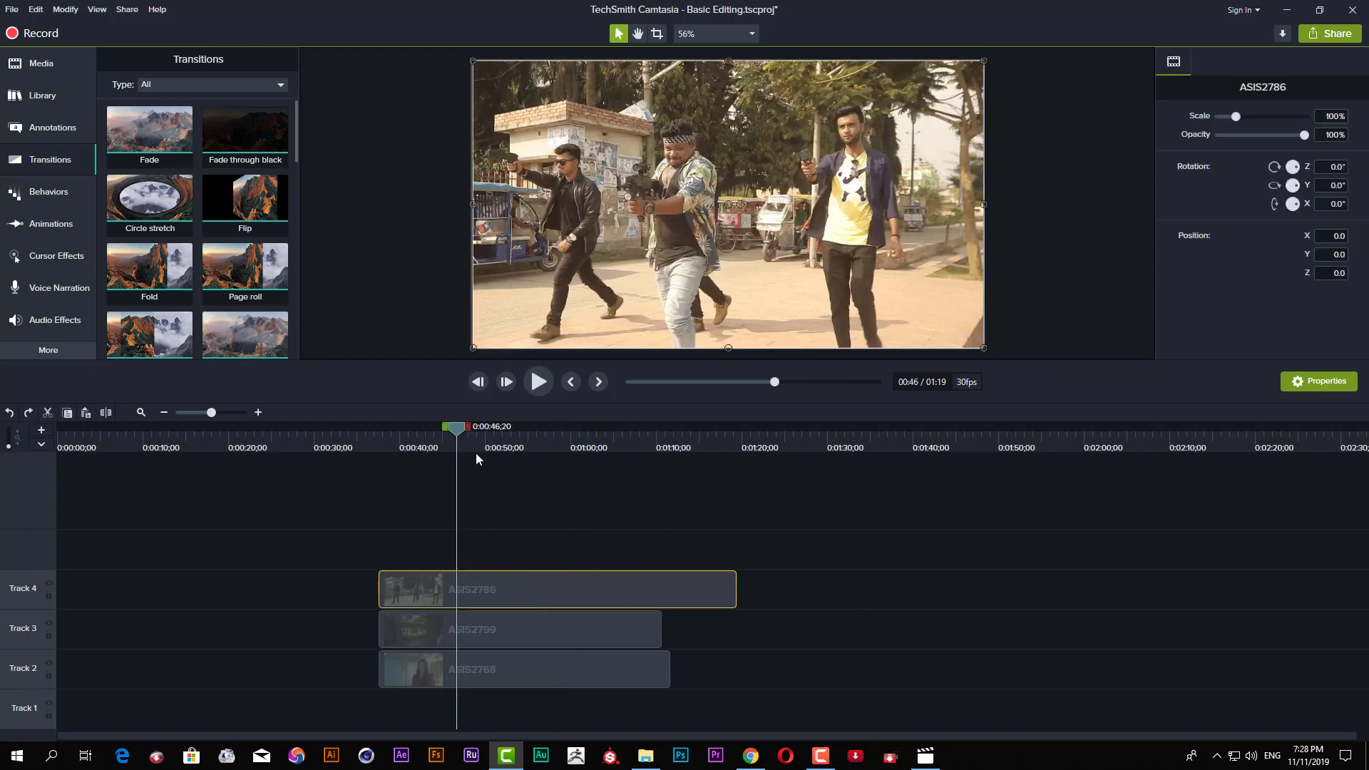
- Select the time range from 0:00:47;02 to 0:01:01;18, and select the clips ASIS2799 and ASIS2768
left_click_drag(466, 426, 577, 439)
left_click_drag(455, 427, 459, 431)
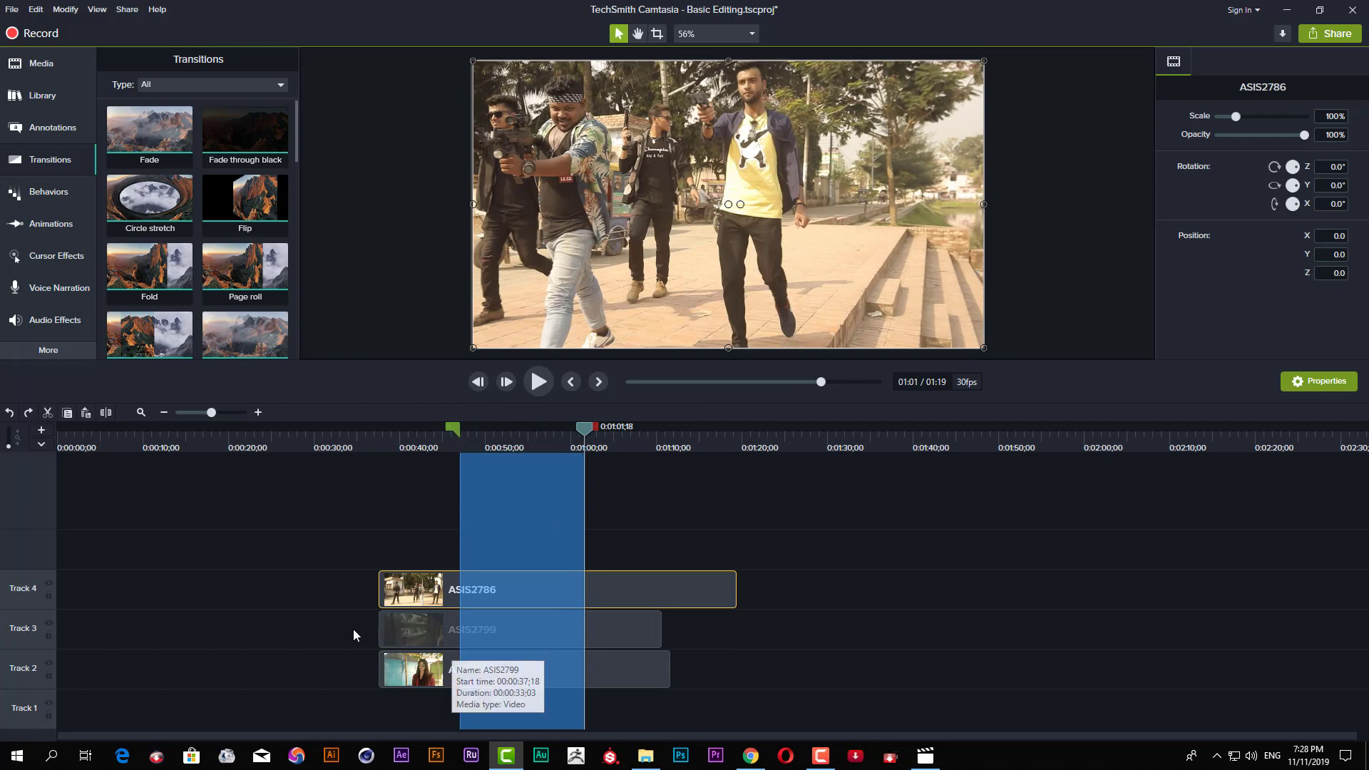
left_click_drag(352, 629, 440, 699)
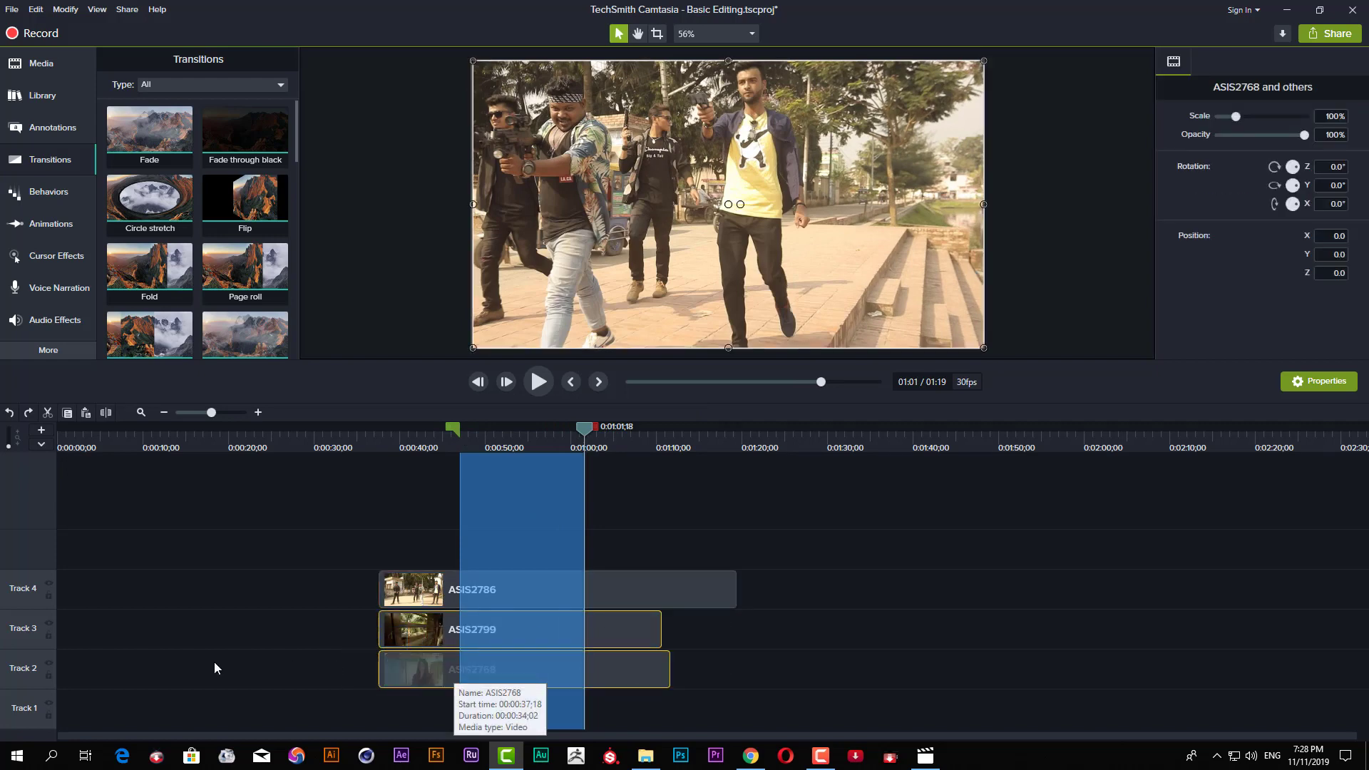
- Lock Tracks 3 and 2, and cut the selected time range out of ASIS2786 on Track 4 only
left_click(49, 635)
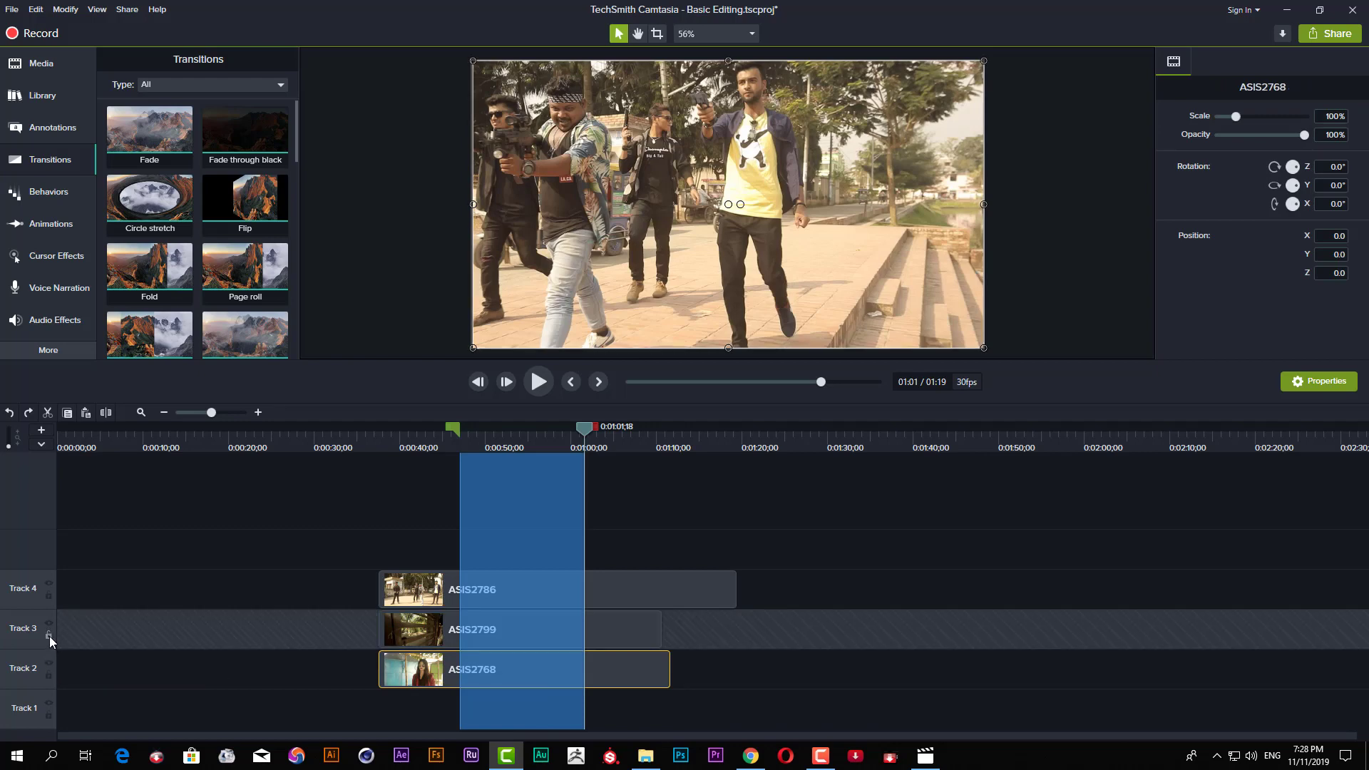
left_click(49, 676)
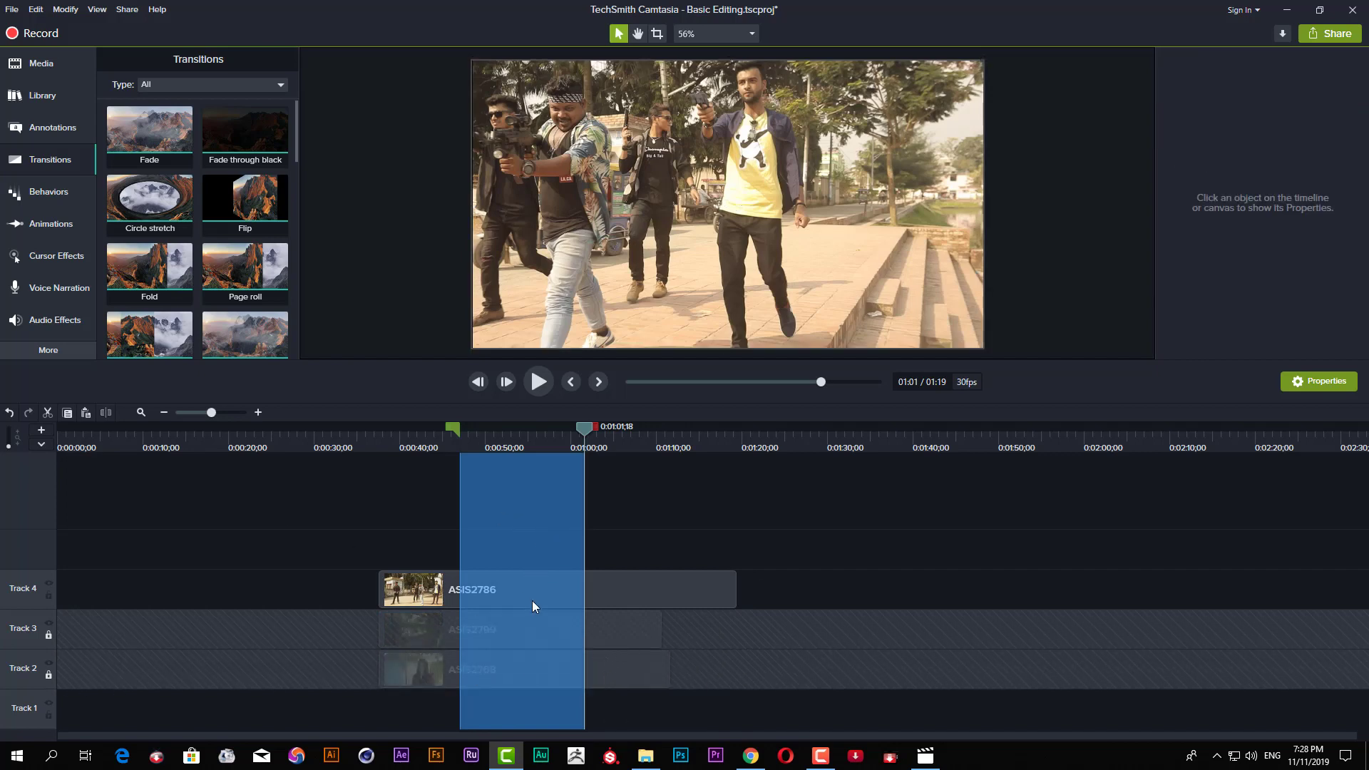
left_click(48, 413)
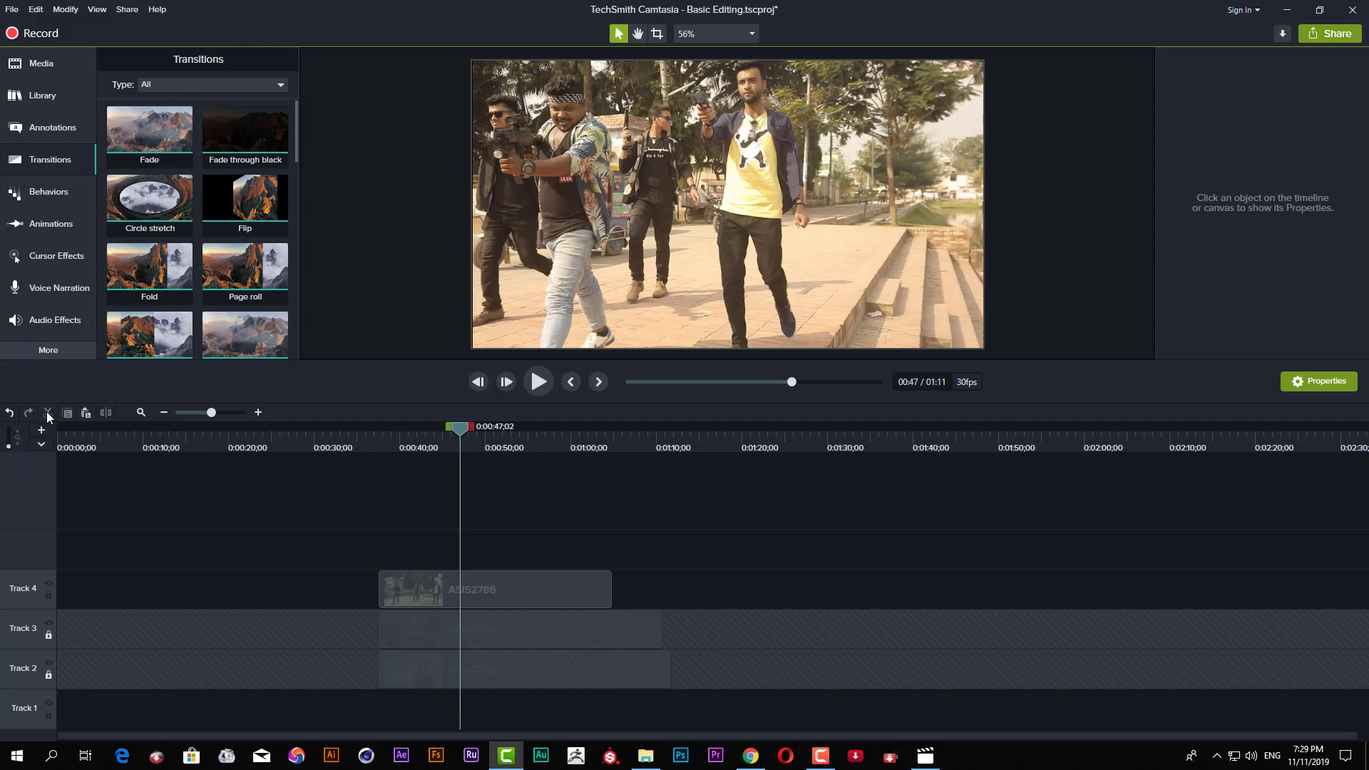
- Unlock Tracks 3 and 2, and select ASIS2786 on Track 4
left_click(48, 636)
left_click(49, 675)
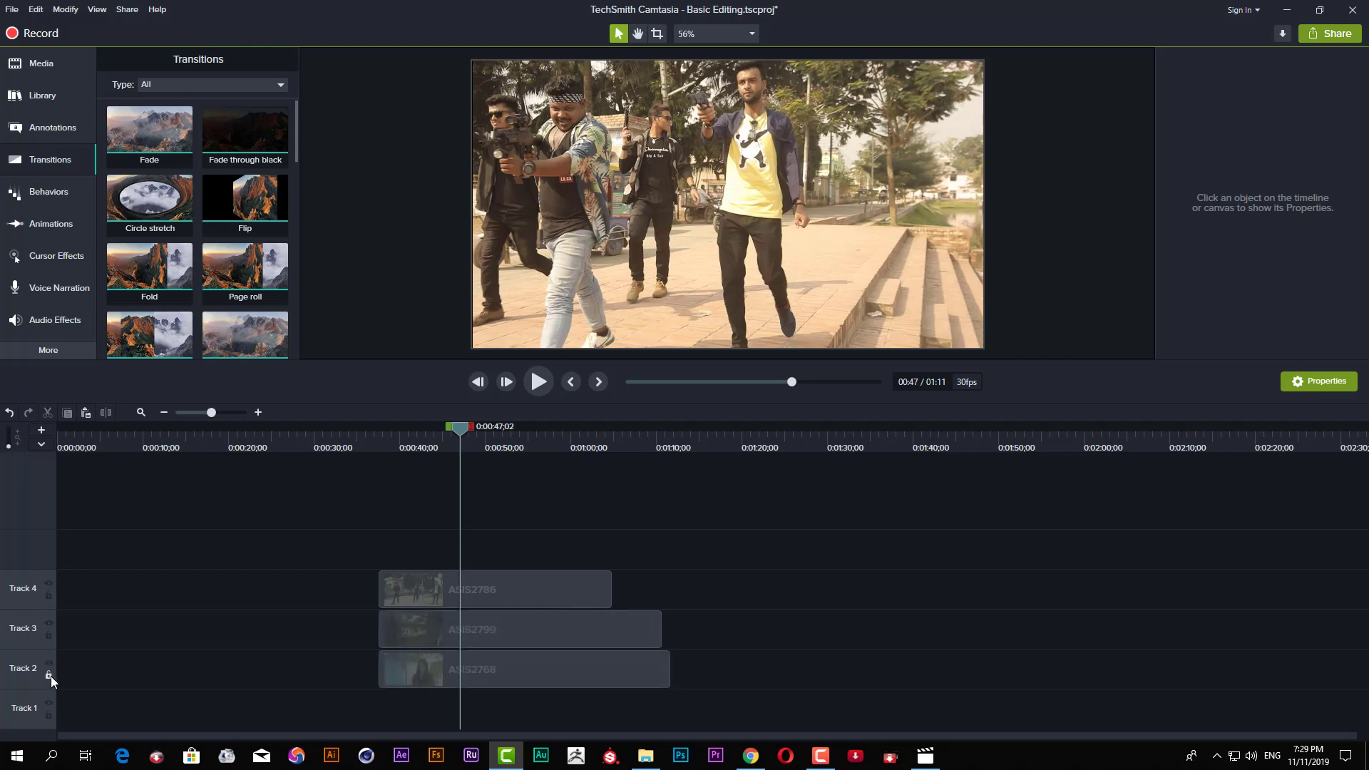
left_click(545, 588)
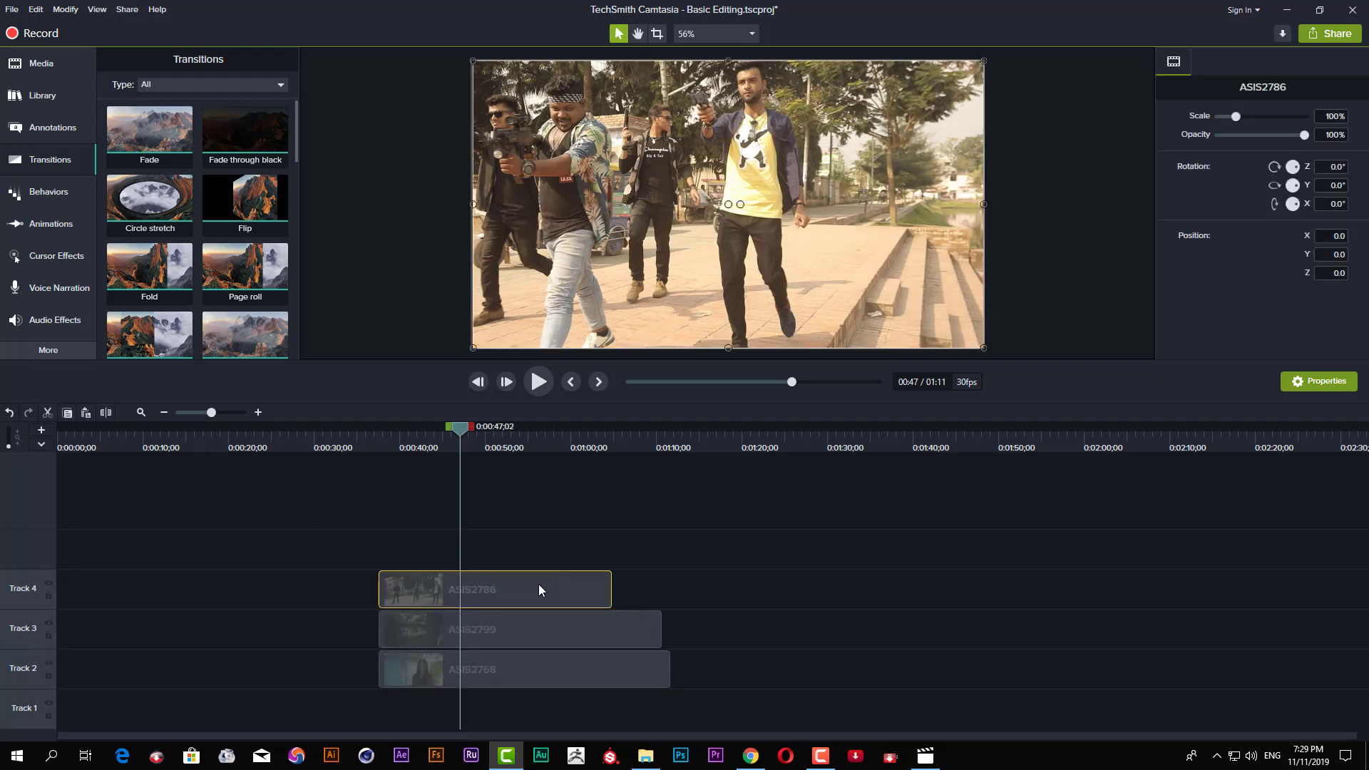
- Undo the range cut on Track 4 and the lock changes on Tracks 2 and 3
key("ctrl+z")
key("ctrl+z")
key("ctrl+z")
key("ctrl+z")
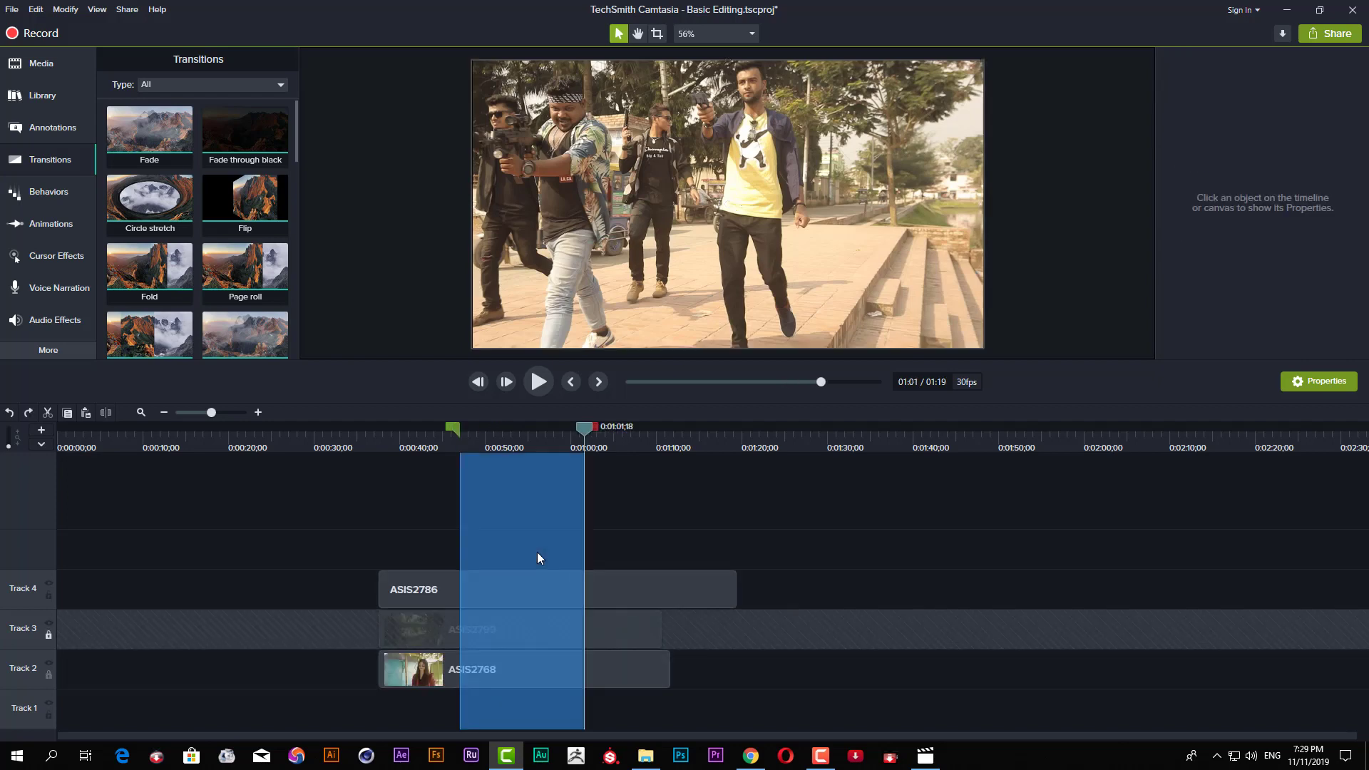
key("ctrl+z")
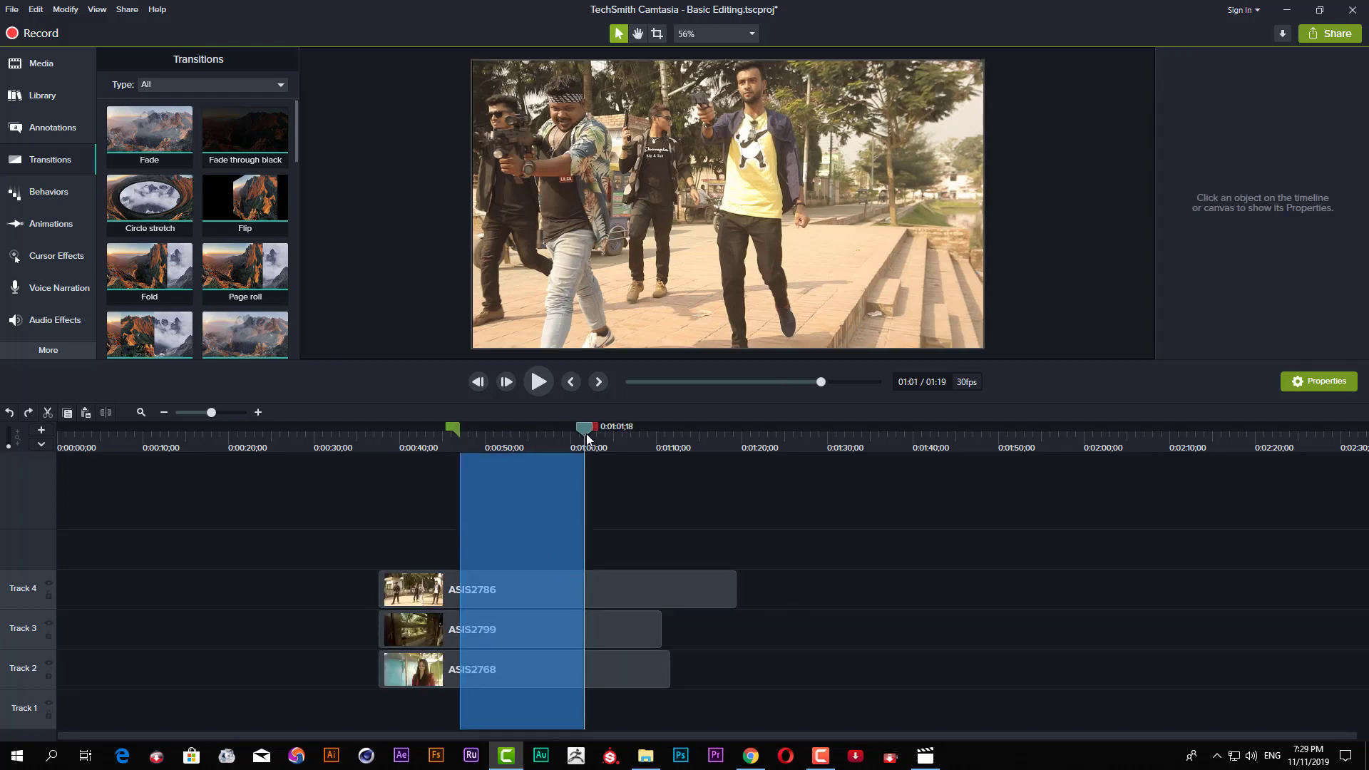
- Clear the time selection and move ASIS2786 along Track 4 to start at 0:01:12;26
left_click(724, 507)
left_click(503, 575)
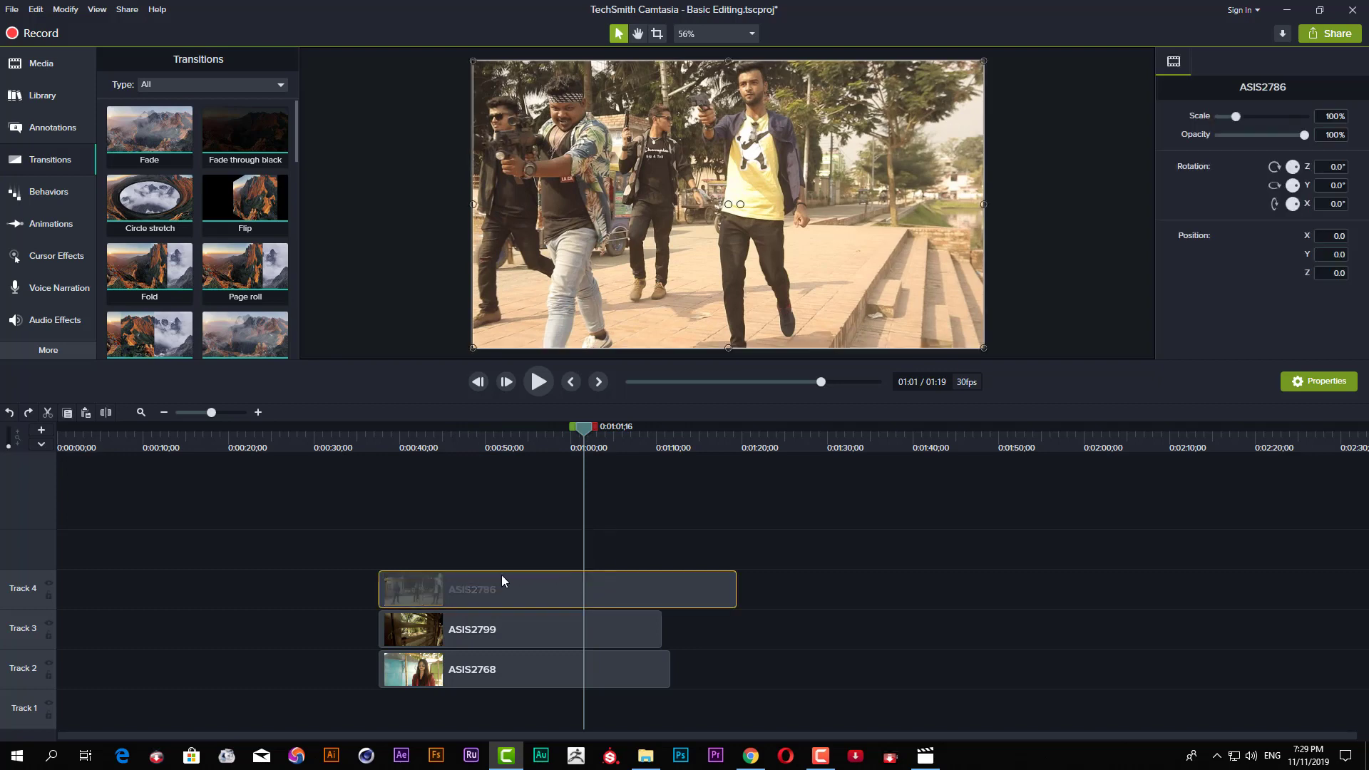
left_click_drag(492, 579, 799, 588)
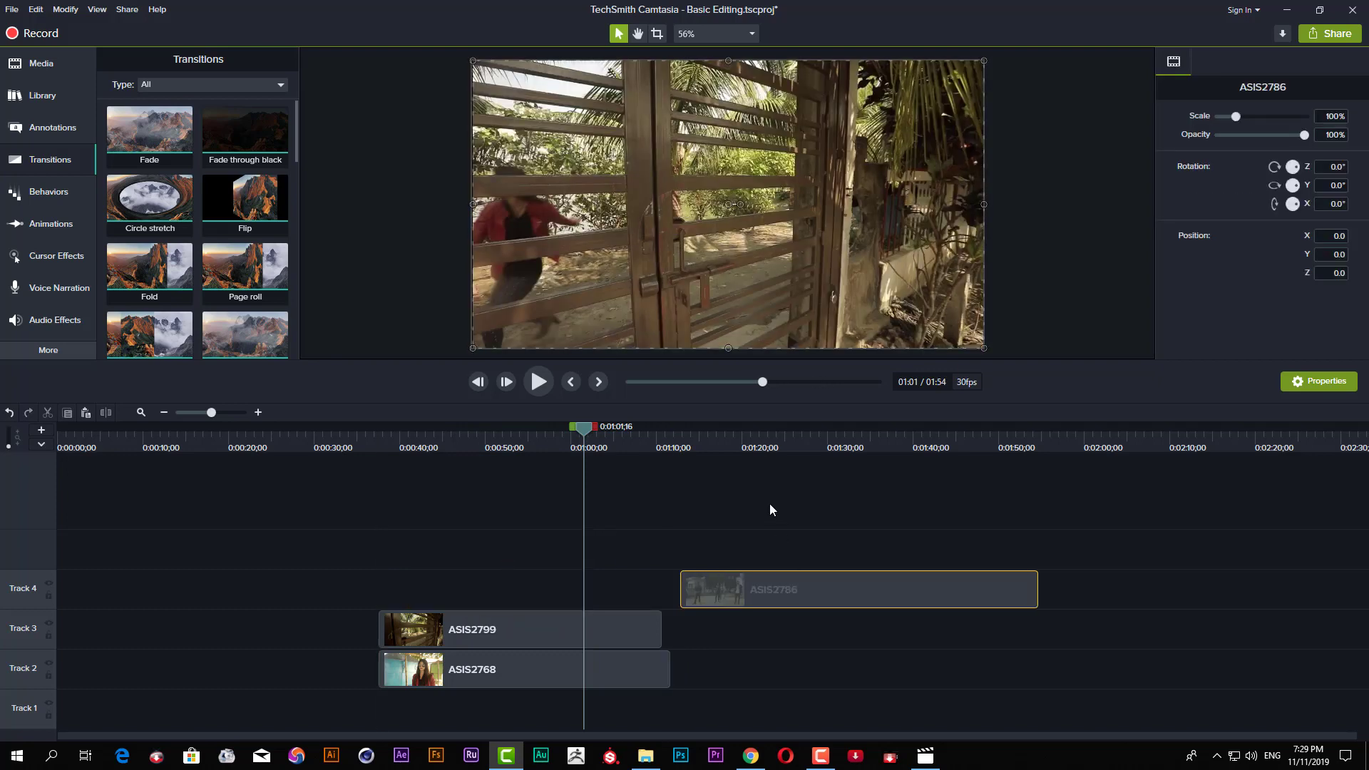
- Try splitting ASIS2786 at 0:01:27;08 and moving its second part to about 0:01:49, and undo both changes
left_click_drag(755, 443, 803, 455)
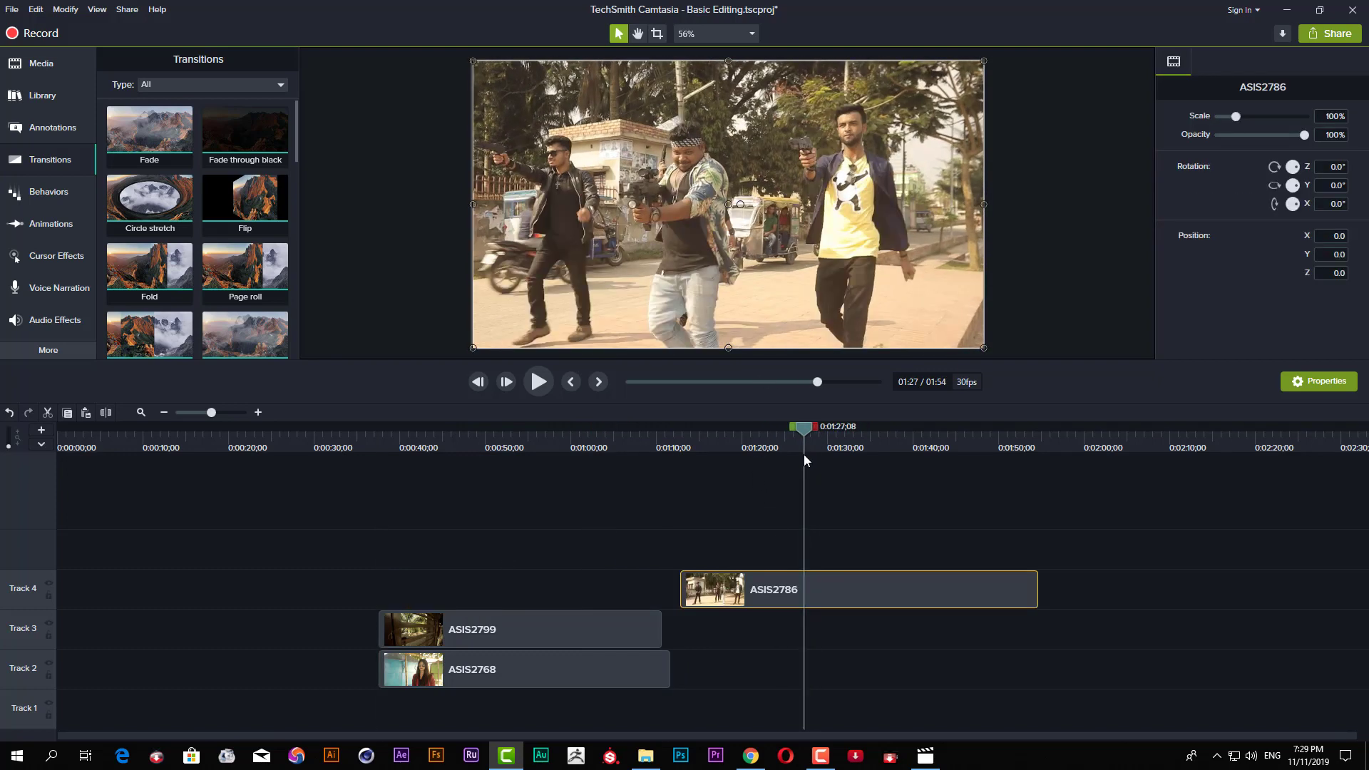
left_click(822, 524)
key("s")
left_click_drag(849, 583, 991, 617)
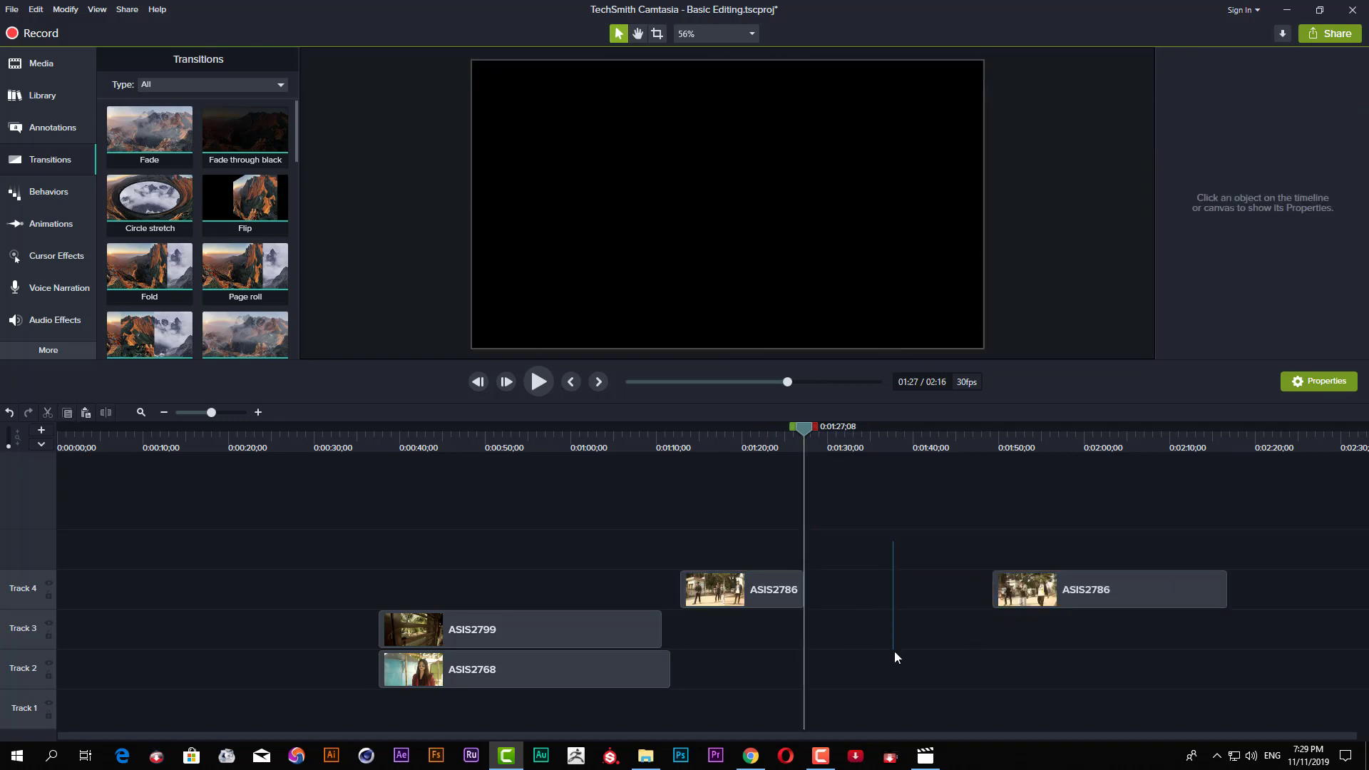
left_click_drag(460, 625, 508, 619)
left_click_drag(756, 604, 766, 614)
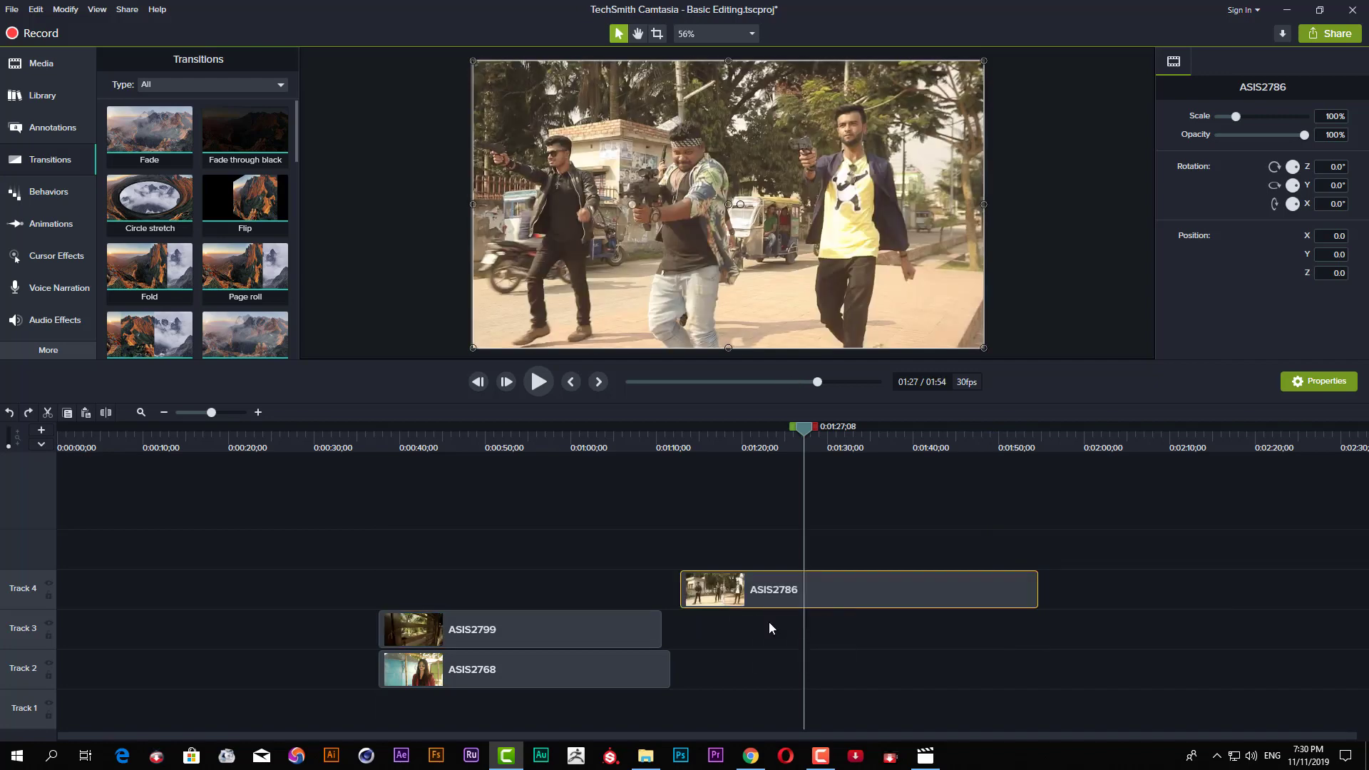
- Split ASIS2786 on Track 4 at 0:13:55;20 while shifting its second part to start at 0:14:09;21, and clear the clip selection
mouse_move(809, 436)
left_mouse_down()
mouse_move(759, 447)
mouse_move(803, 448)
left_mouse_up()
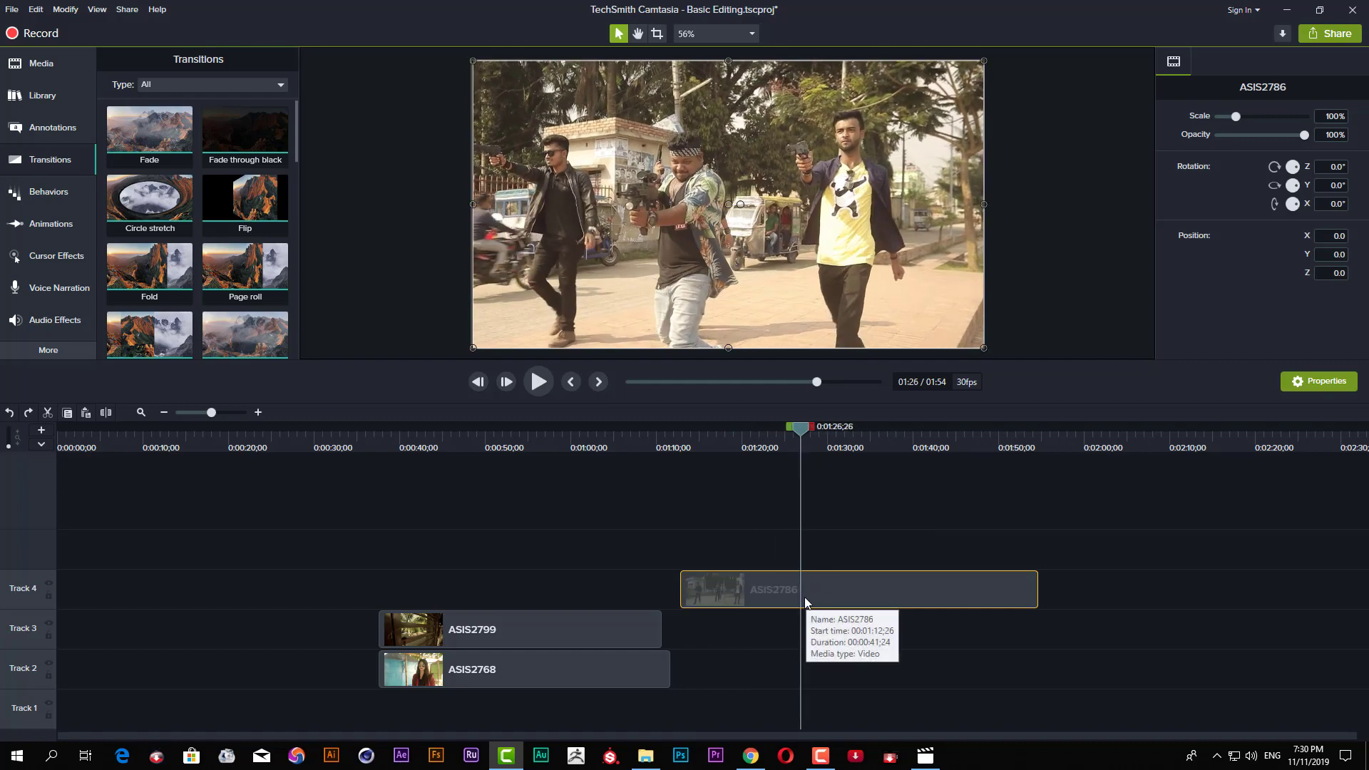
left_click(811, 431)
left_click_drag(811, 428, 764, 448)
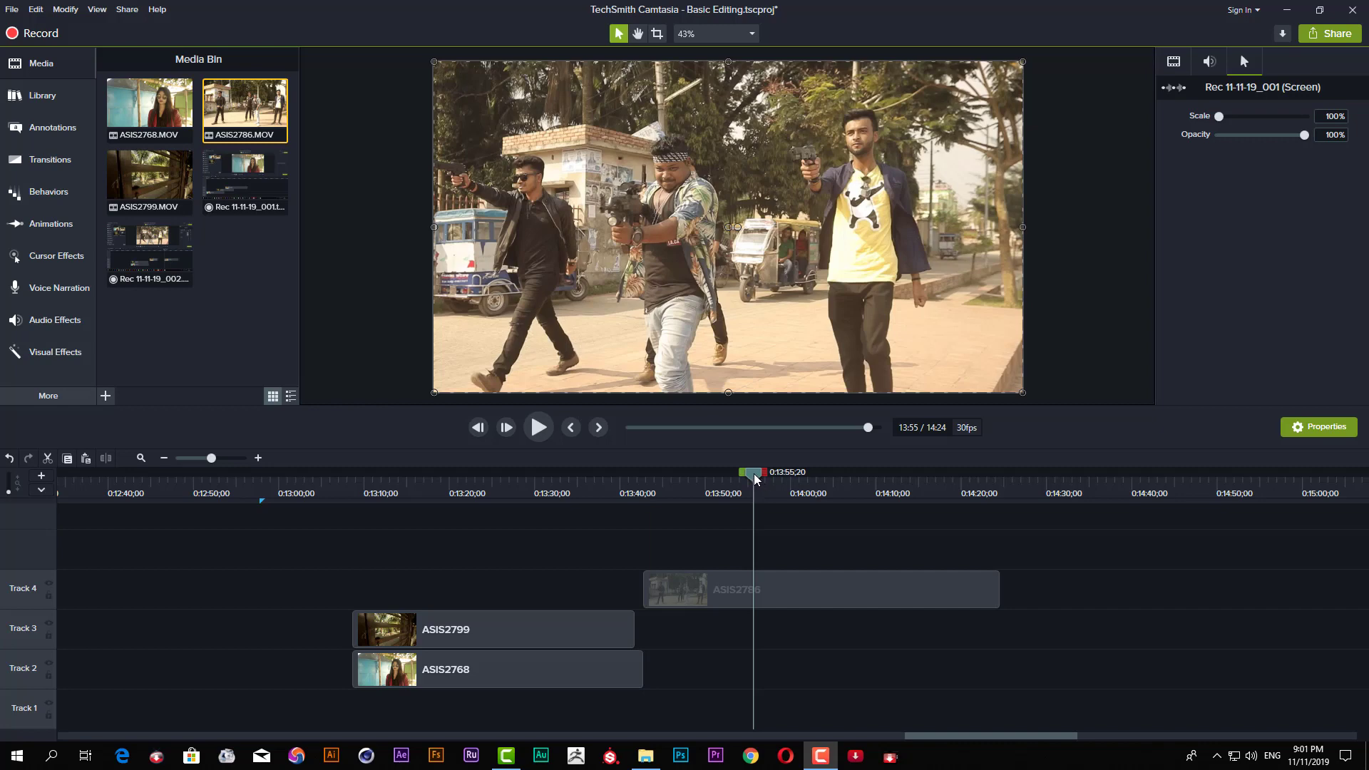
left_click_drag(758, 479, 874, 497)
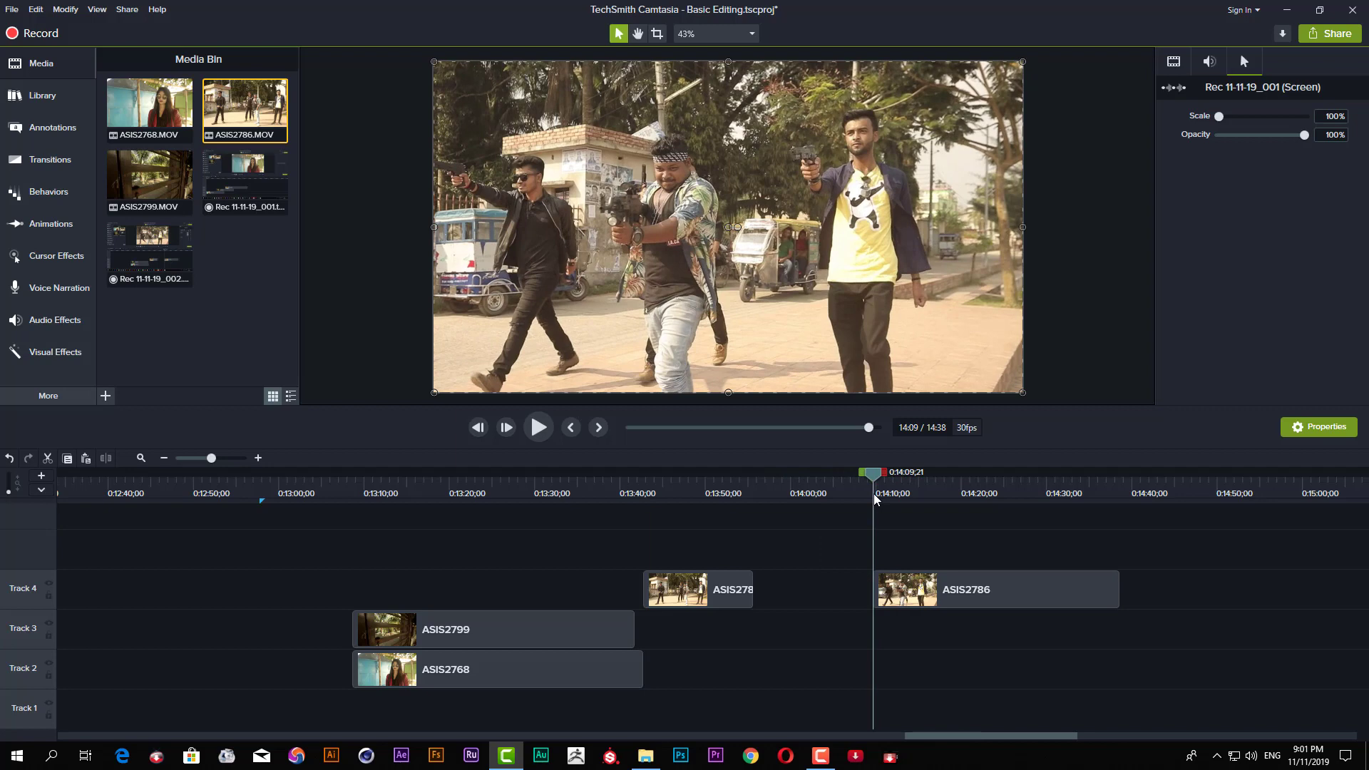
left_click(725, 549)
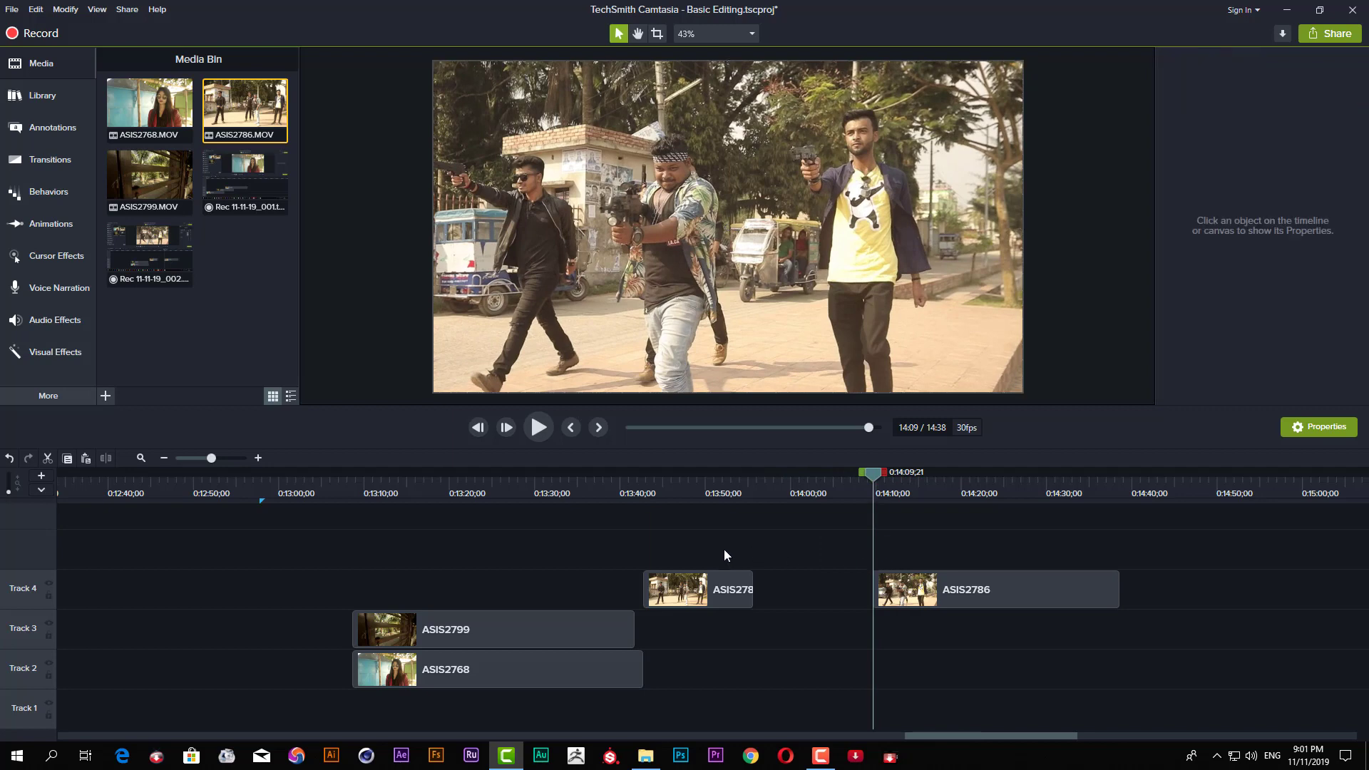
left_click_drag(725, 549, 973, 626)
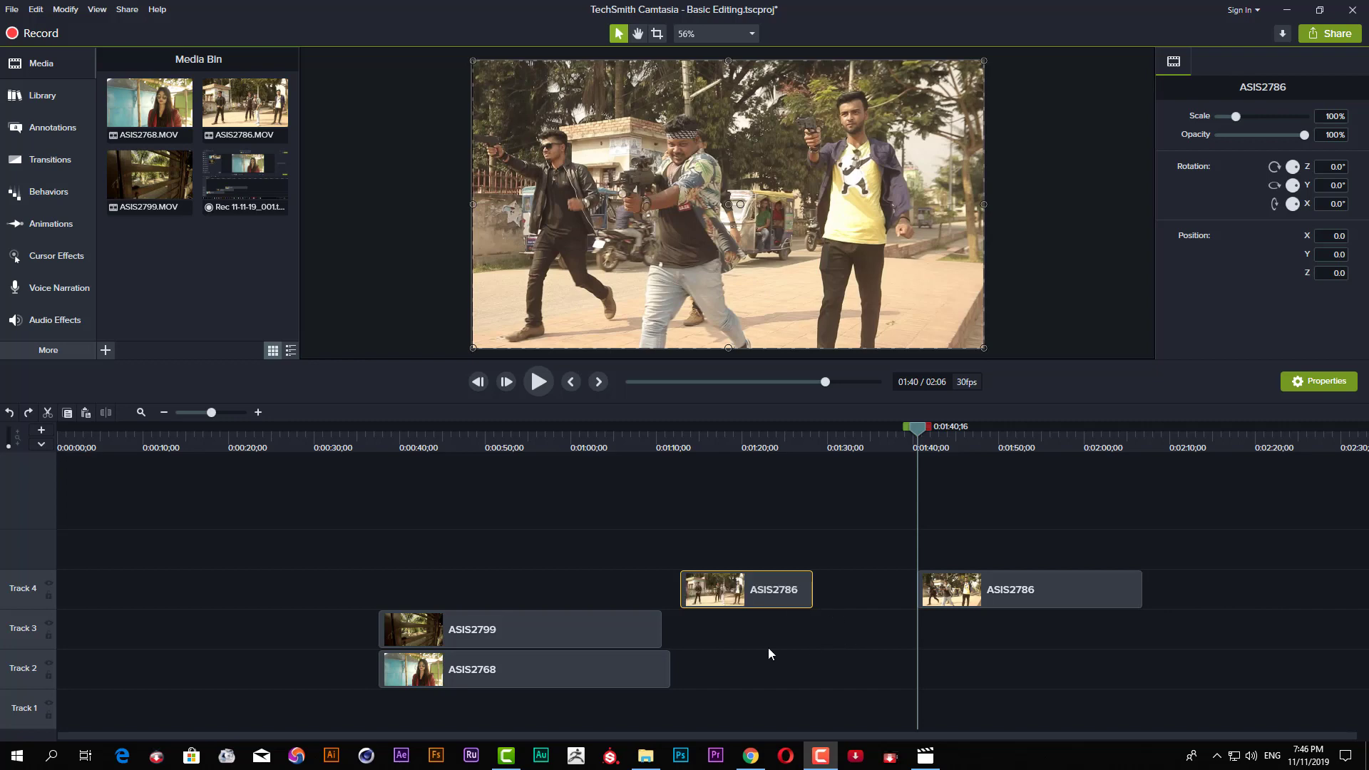
- Move ASIS2799 to Track 4, trimming its end to a duration of 0:00:25;21 and its start to about 0:00:40
left_click_drag(558, 631, 554, 602)
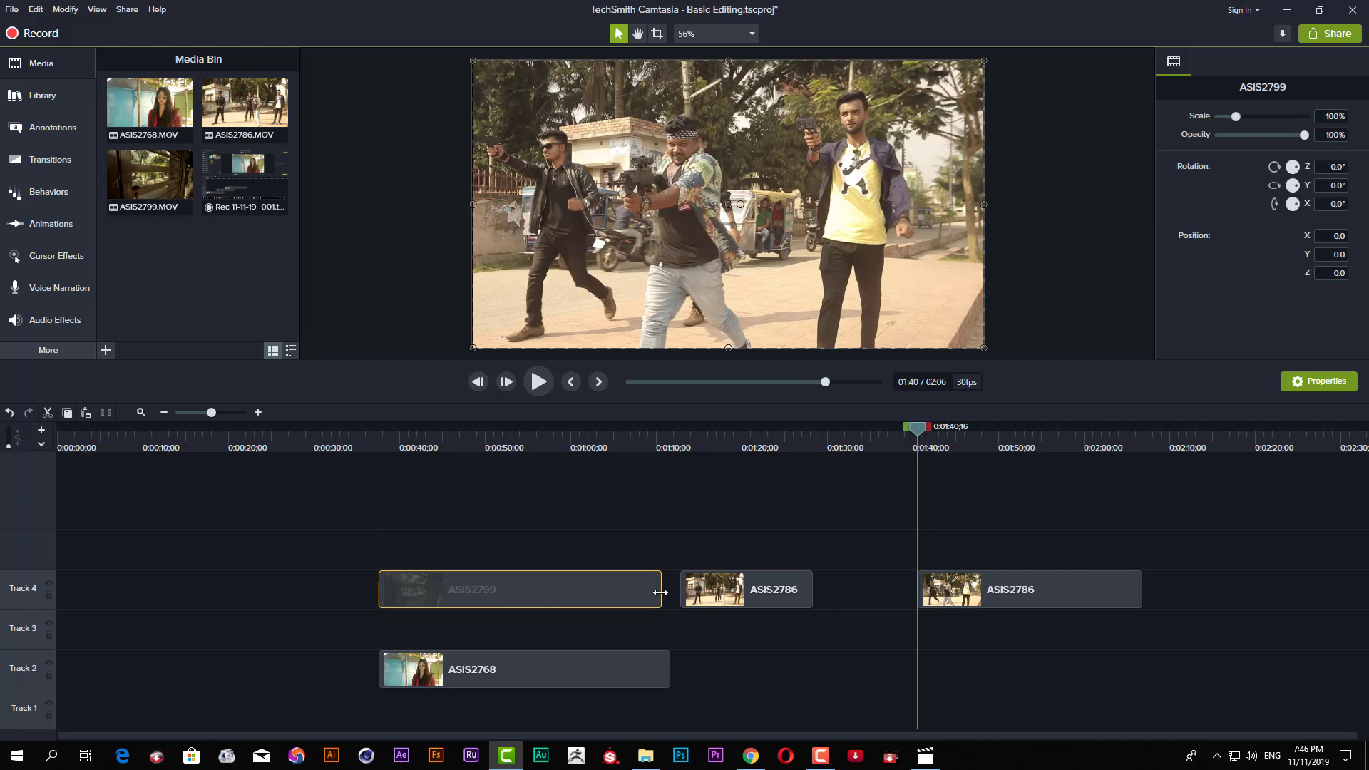
left_click_drag(660, 598, 598, 598)
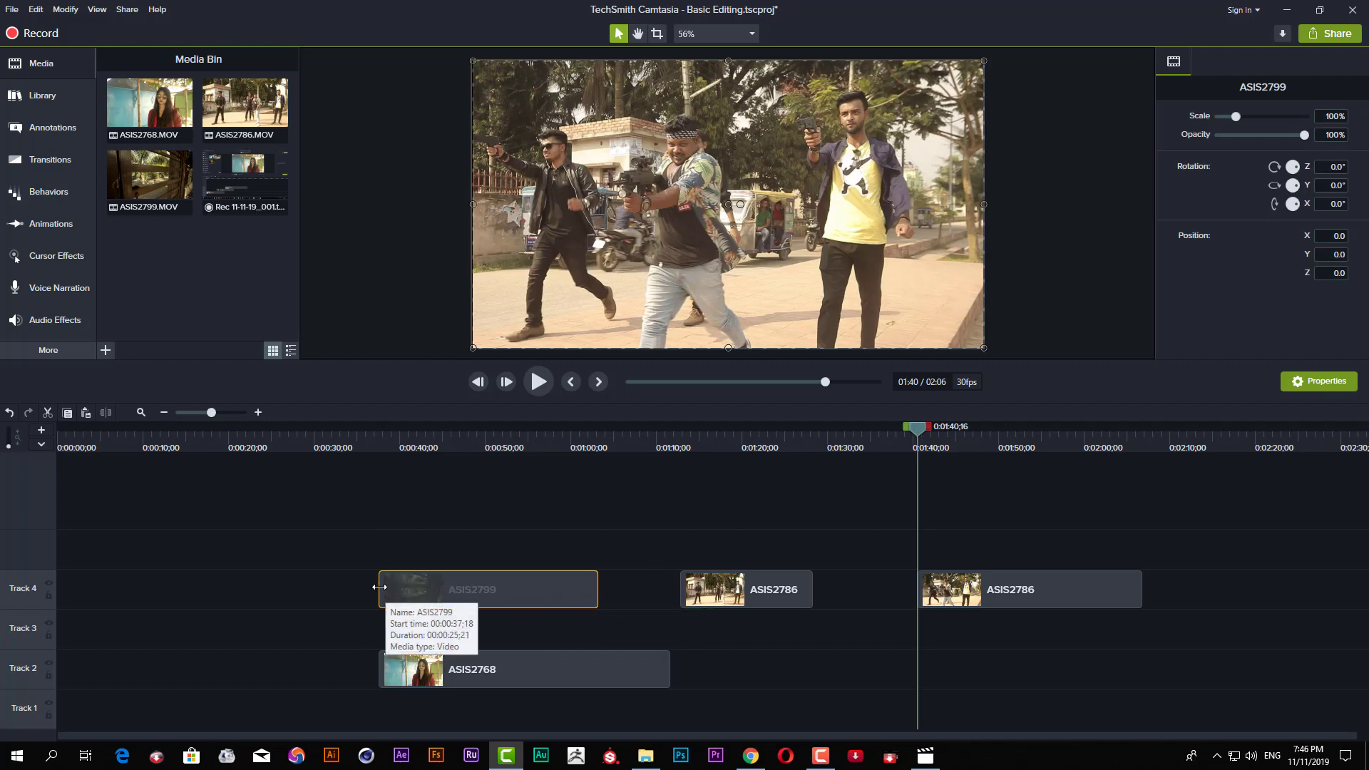
left_click_drag(390, 598, 401, 597)
- Place ASIS2768 before ASIS2799 on Track 4, and trim it to start at 0:00:17;16 with a duration of 0:00:16;05
left_click_drag(464, 669, 178, 592)
left_click_drag(92, 590, 207, 590)
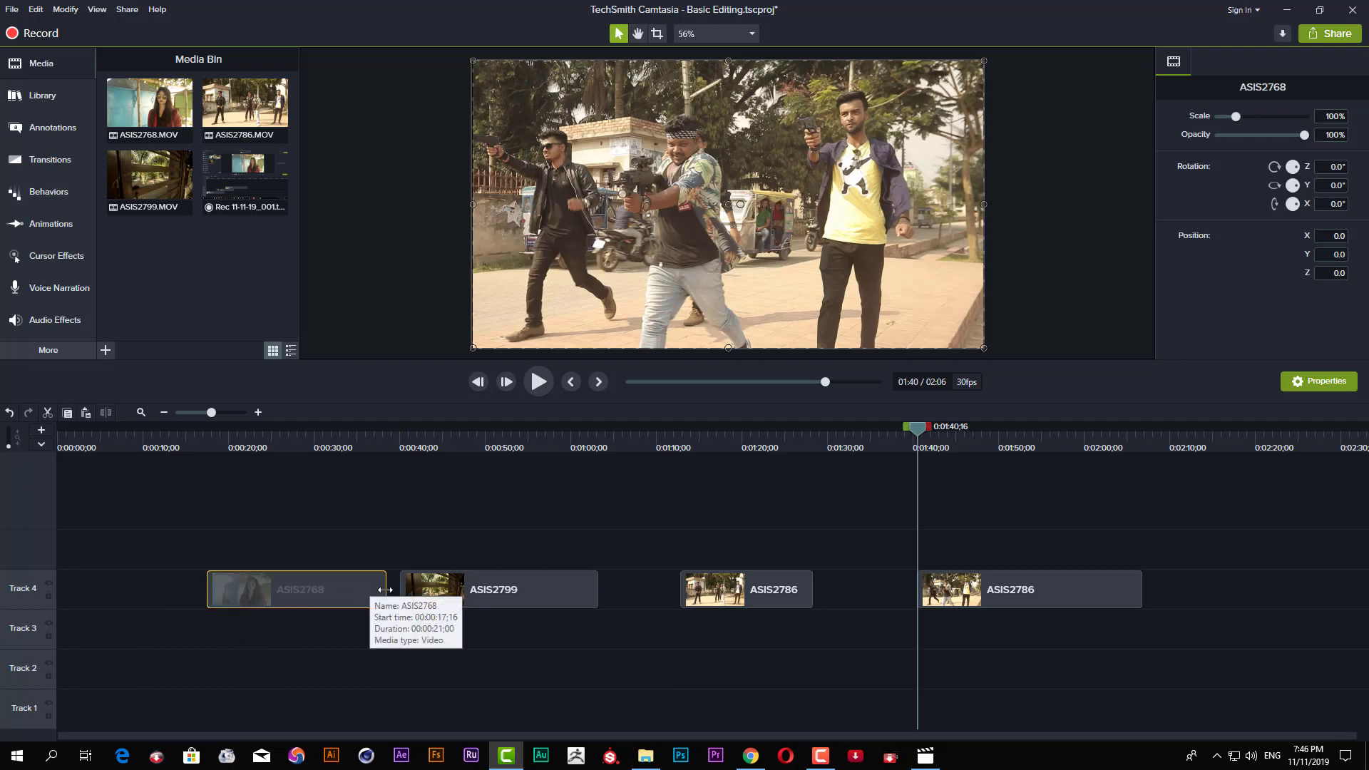
left_click_drag(383, 590, 344, 591)
left_click(396, 632)
left_click_drag(228, 531, 1038, 628)
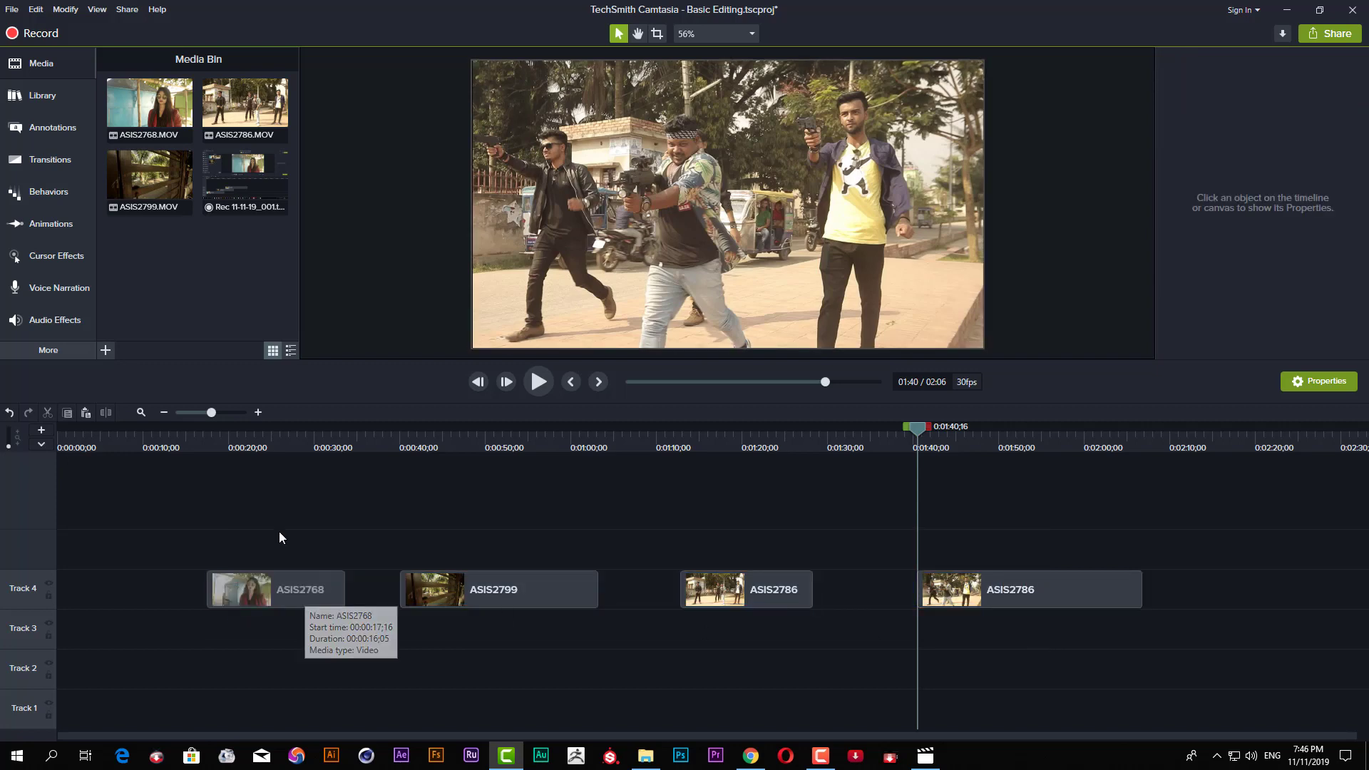
left_click_drag(279, 532, 270, 640)
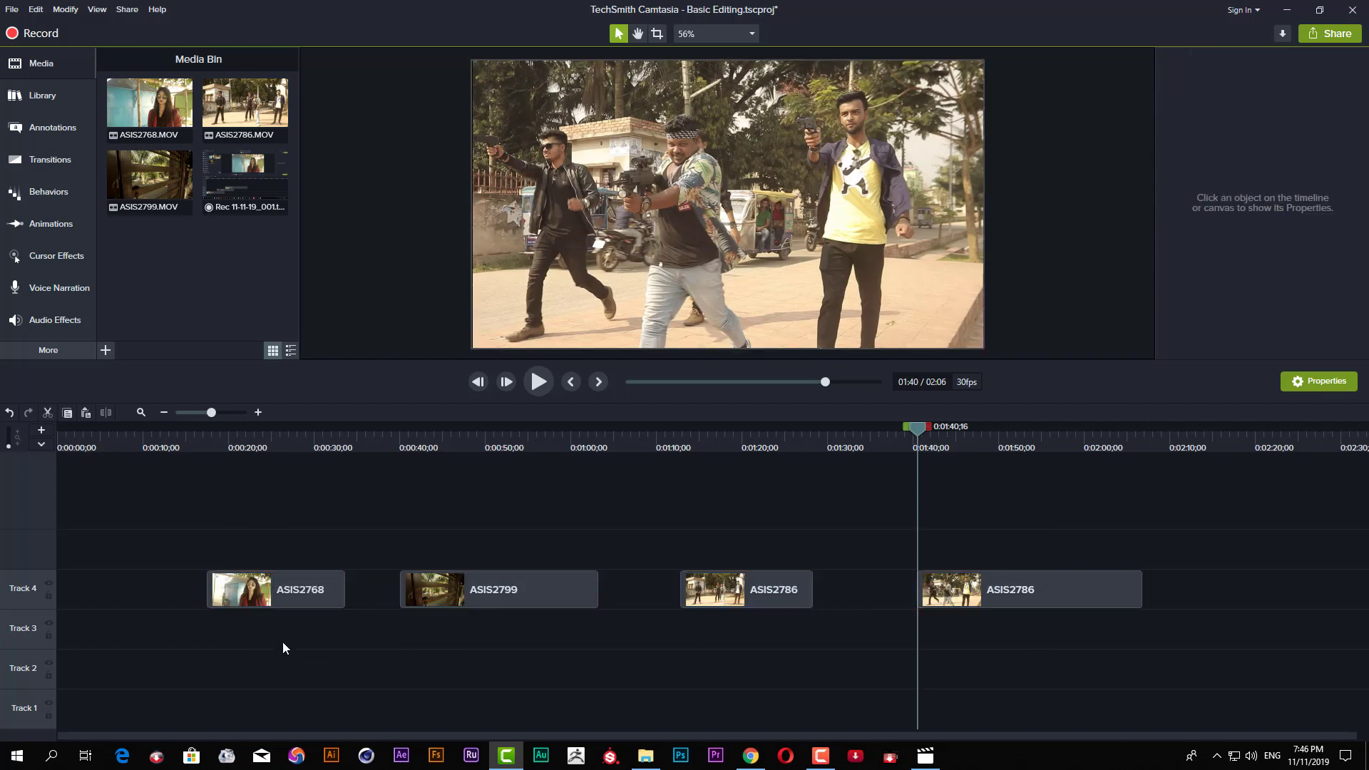
left_click(303, 646)
- Ripple trim the start of ASIS2768 by about 6 seconds and the start of ASIS2799 by about 5 seconds on Track 4
left_click_drag(212, 606, 258, 602)
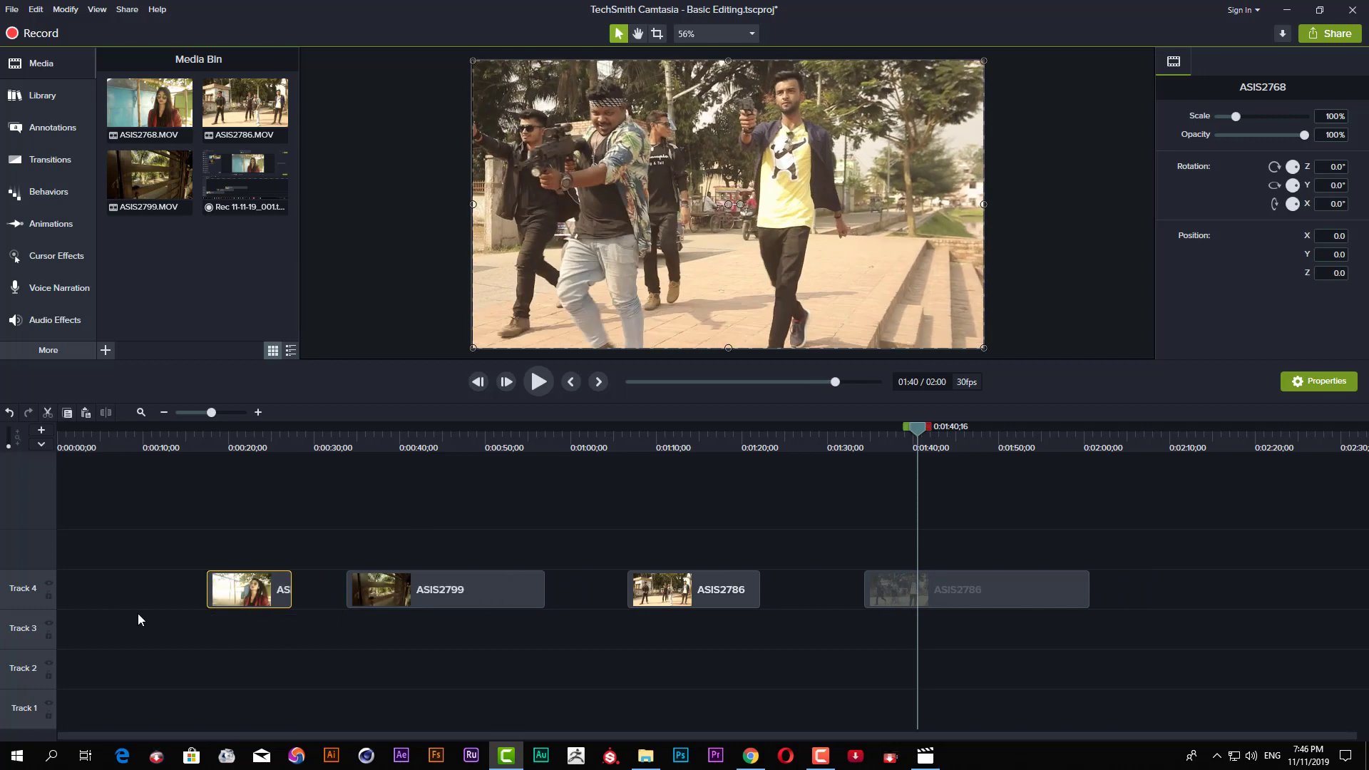
left_click(460, 594)
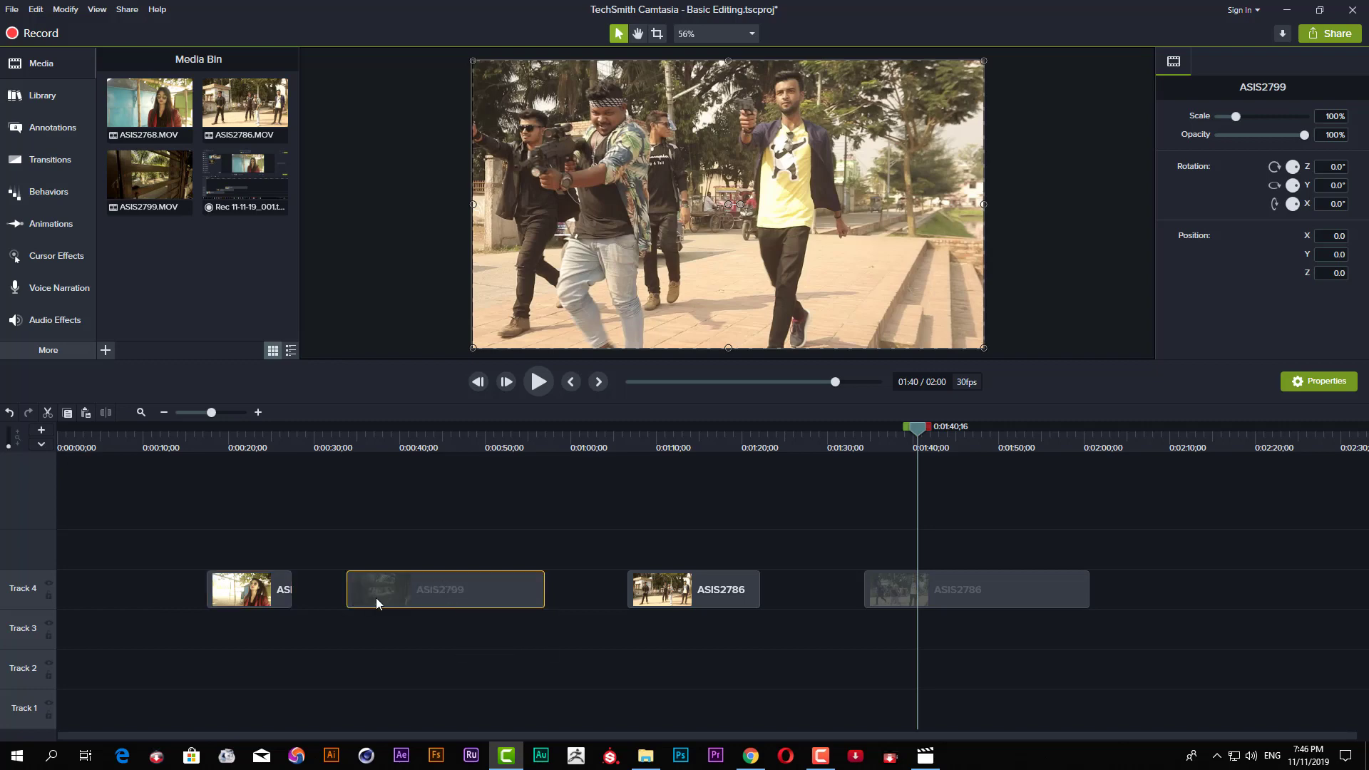
left_click_drag(347, 595, 348, 594)
mouse_move(348, 594)
left_mouse_down()
mouse_move(403, 599)
mouse_move(358, 606)
left_mouse_up()
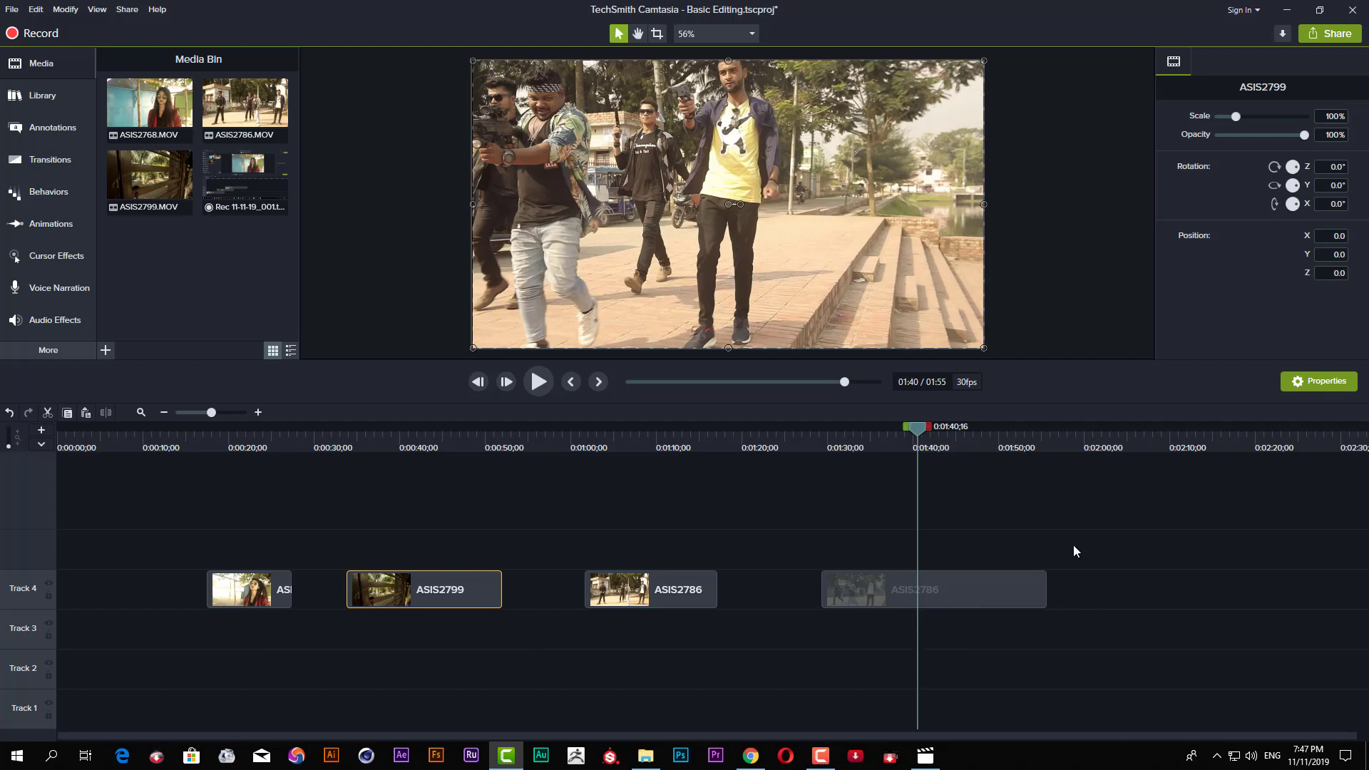
- Trim the end of the last ASIS2786 clip on Track 4 by about 4 seconds
left_click(1038, 591)
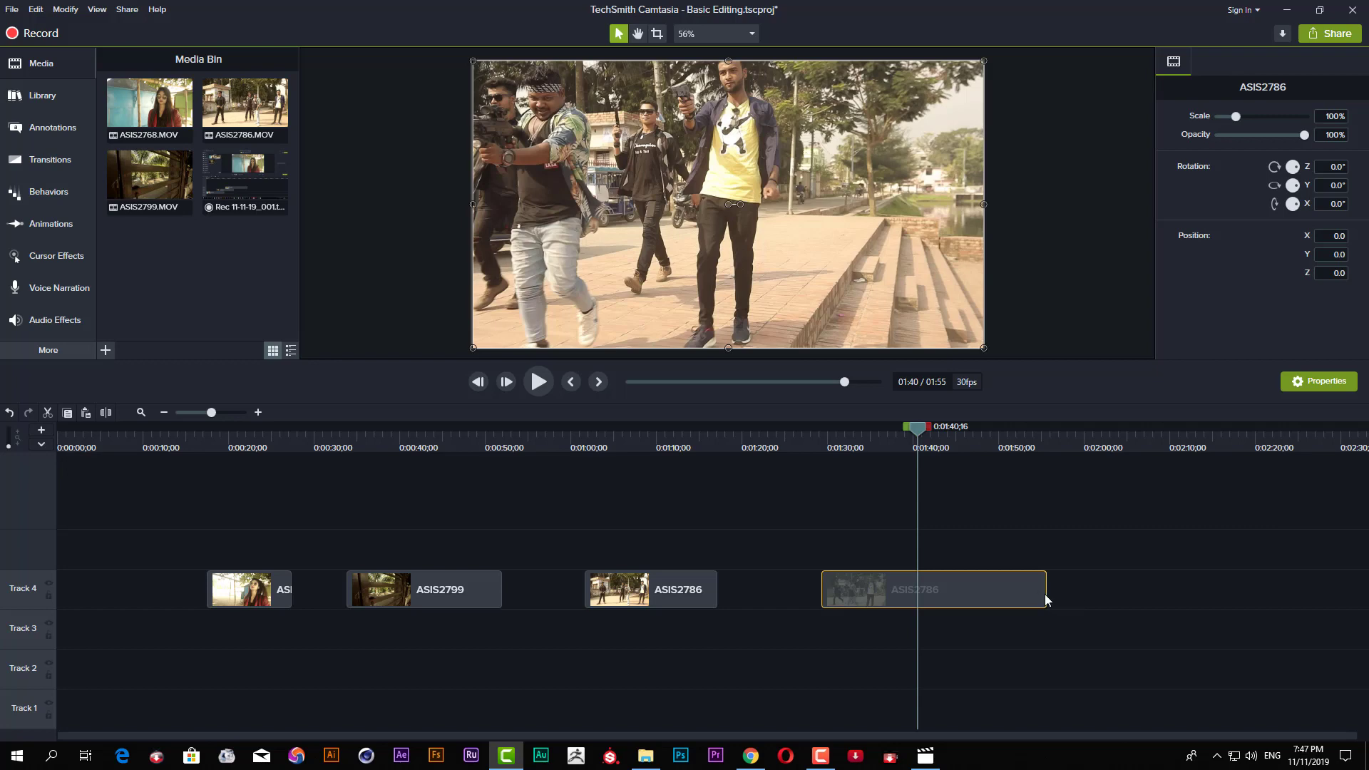
mouse_move(1047, 594)
mouse_move(1046, 594)
left_mouse_down()
mouse_move(976, 595)
mouse_move(1052, 597)
mouse_move(1021, 597)
left_mouse_up()
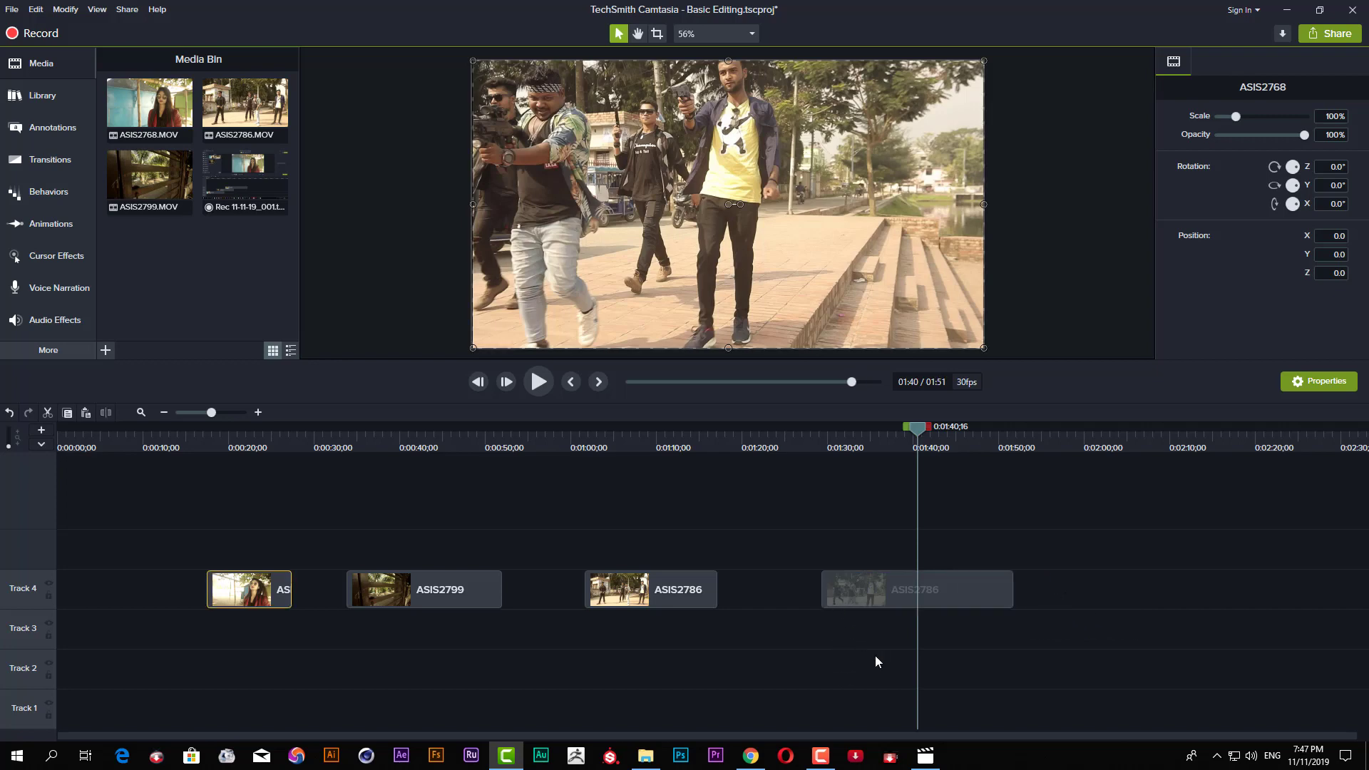
- Ripple move ASIS2768 and all clips after it on Track 4 about 20 seconds later, and clear the selection
left_click_drag(623, 564, 657, 675)
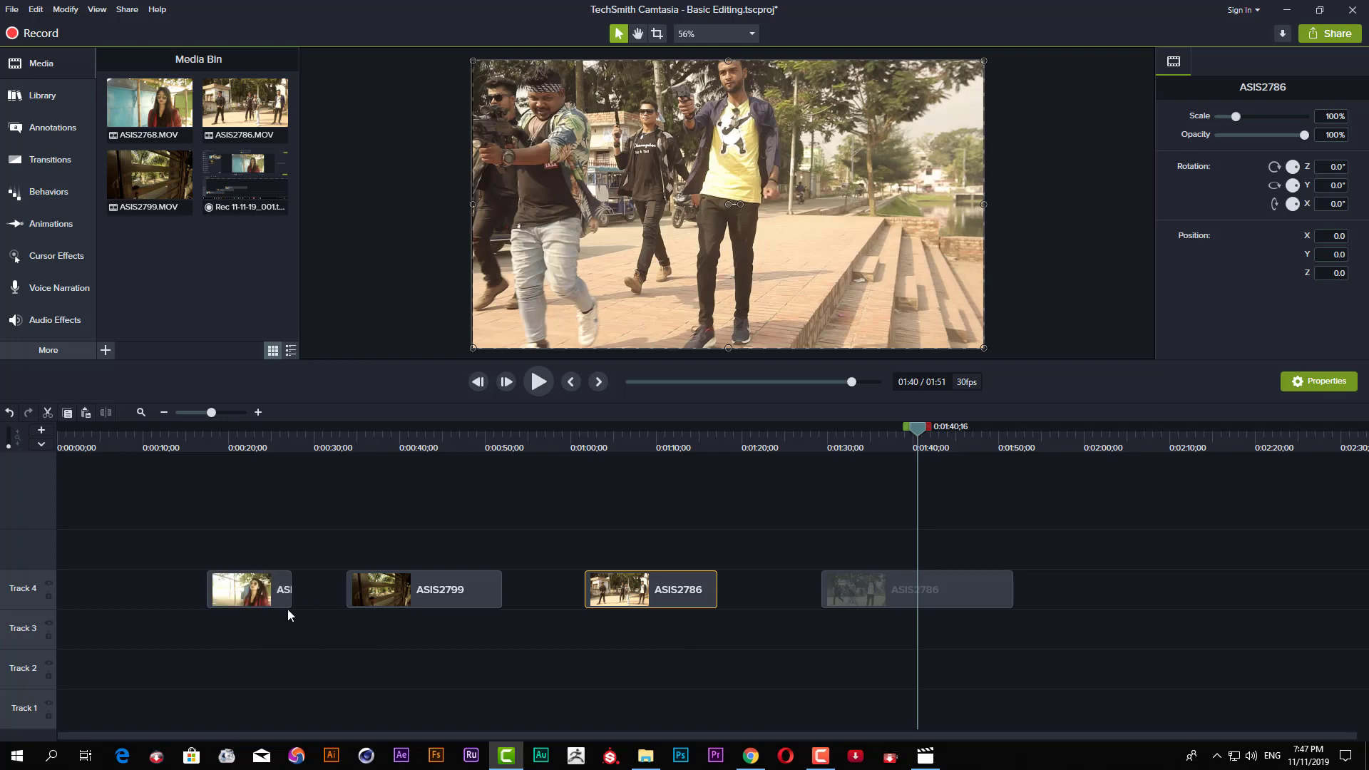
left_click(233, 589, "shift")
left_click_drag(232, 589, 428, 601)
left_click(542, 661)
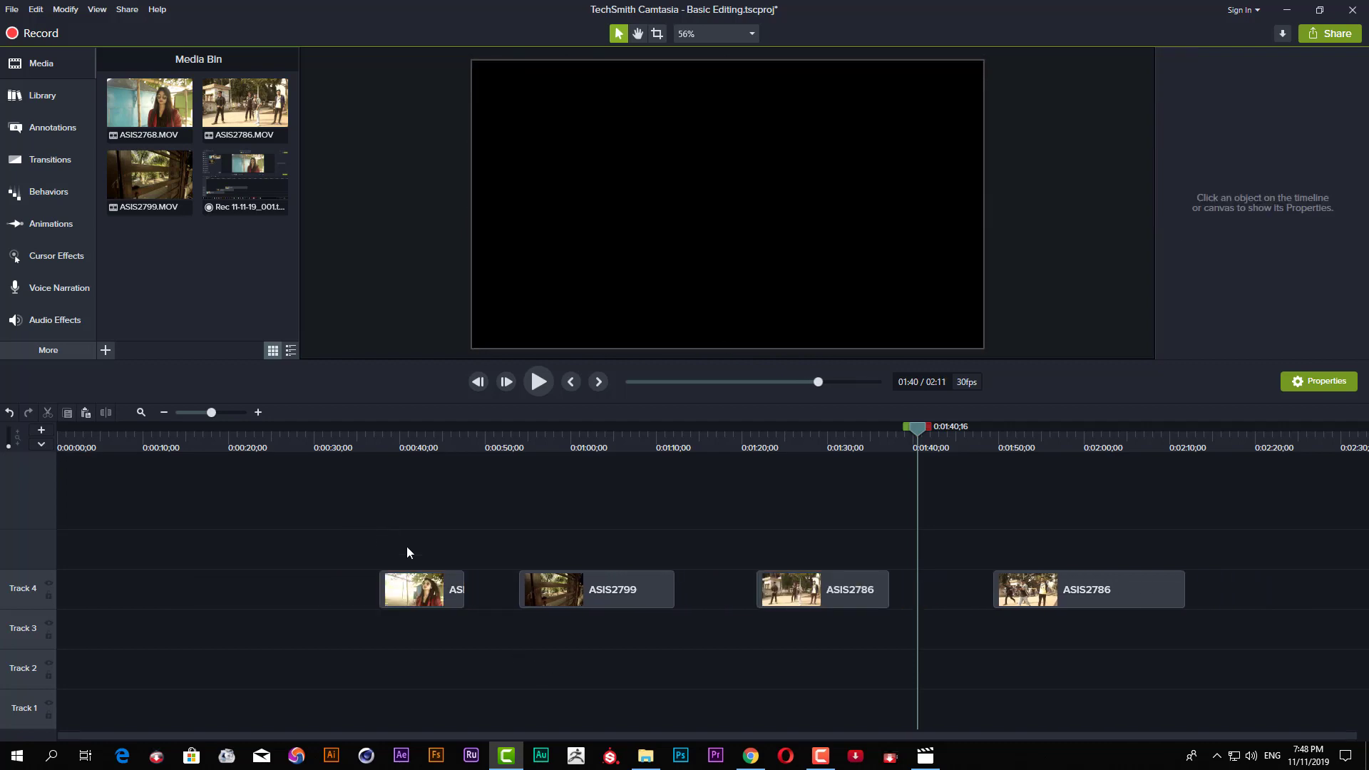
- Select all four clips on Track 4, move them together about 3 seconds later, and clear the selection
left_click_drag(346, 520, 1231, 647)
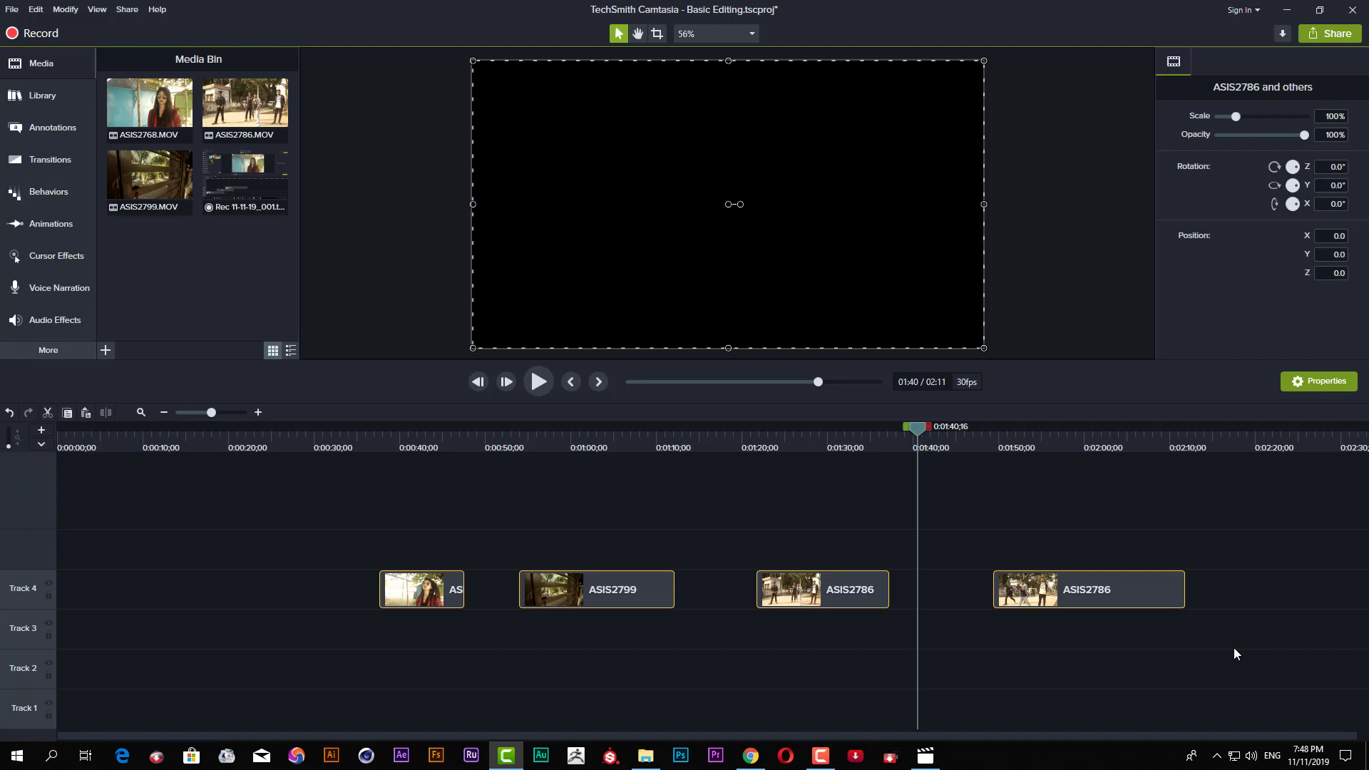
mouse_move(434, 605)
left_mouse_down()
mouse_move(417, 593)
mouse_move(756, 593)
mouse_move(434, 593)
left_mouse_up()
left_click(532, 676)
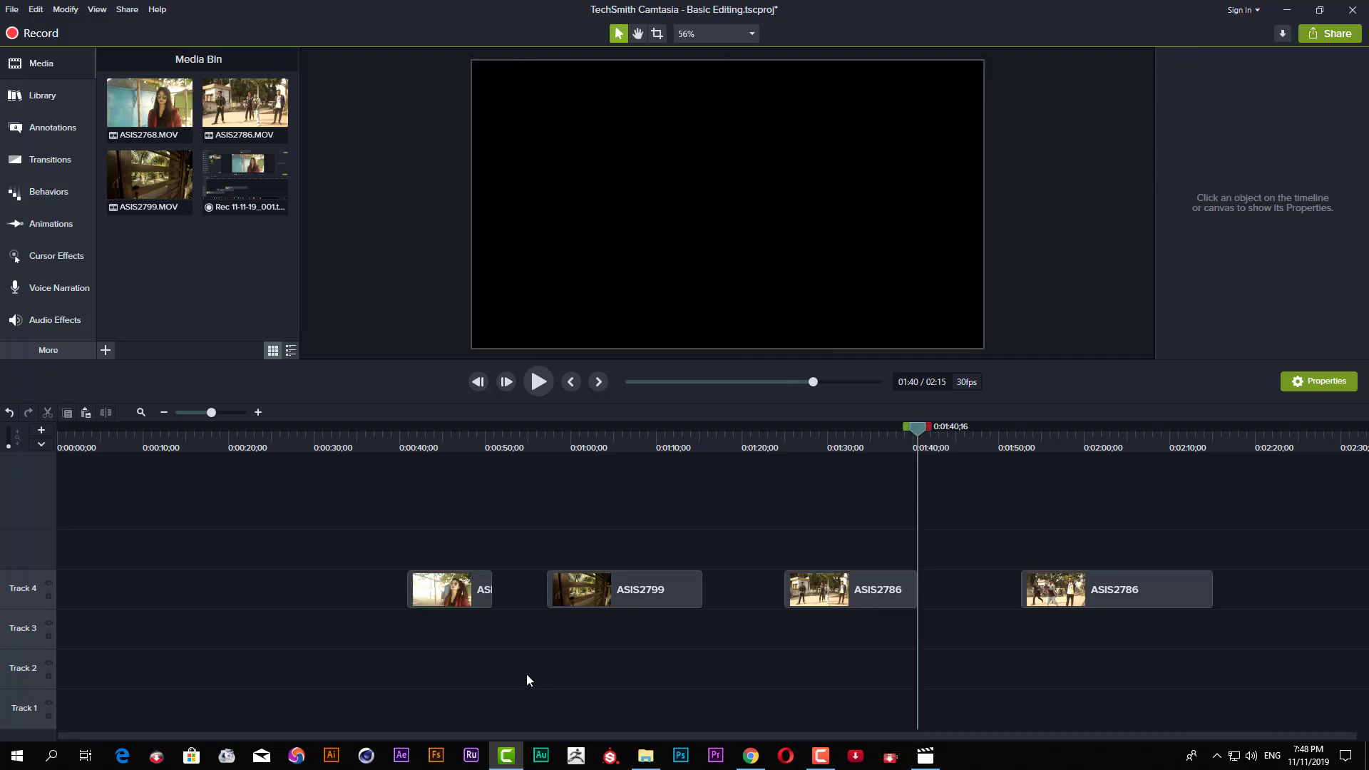
- Move all four Track 4 clips together about 43 seconds later, aligning the start of ASIS2799 with the playhead, and clear the selection
left_click_drag(411, 537, 1135, 635)
left_click(1136, 635)
left_click_drag(420, 520, 1194, 652)
left_click_drag(465, 592, 836, 609)
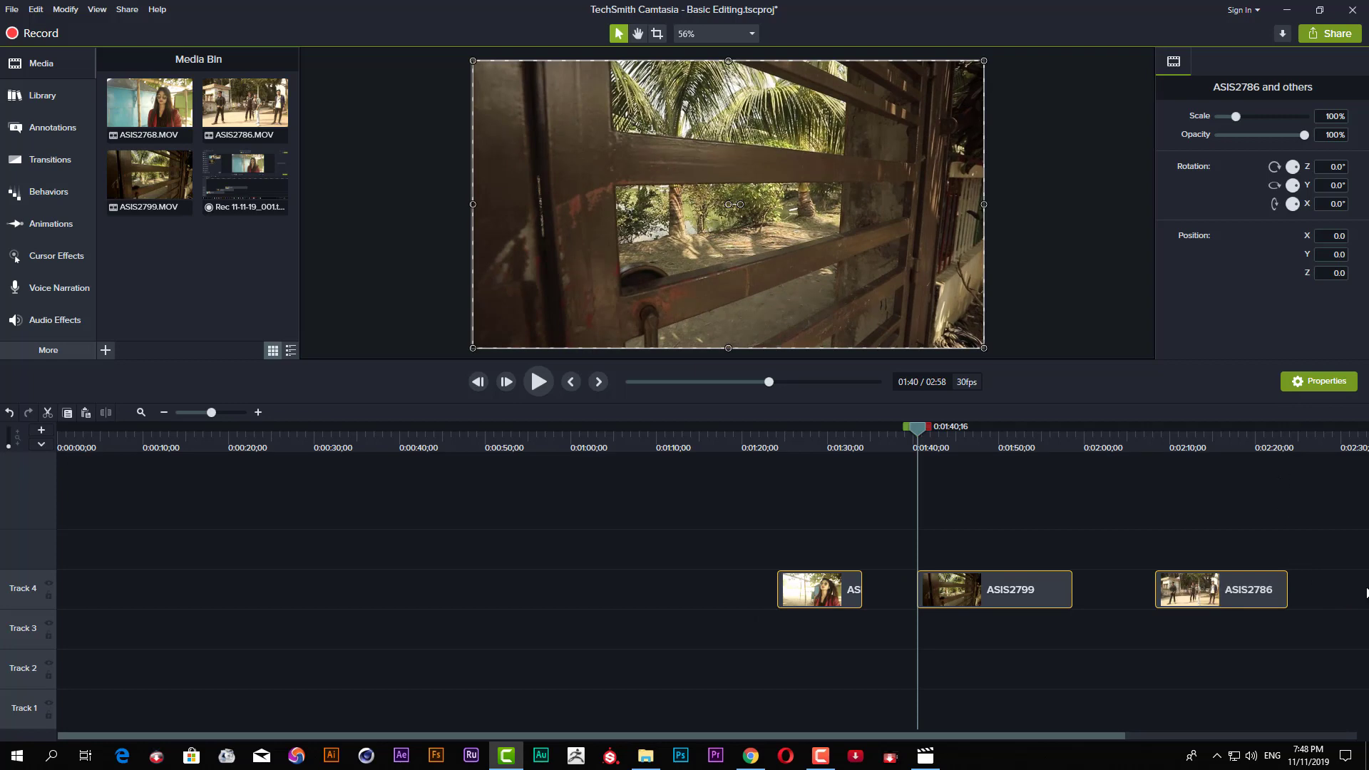
left_click(842, 512)
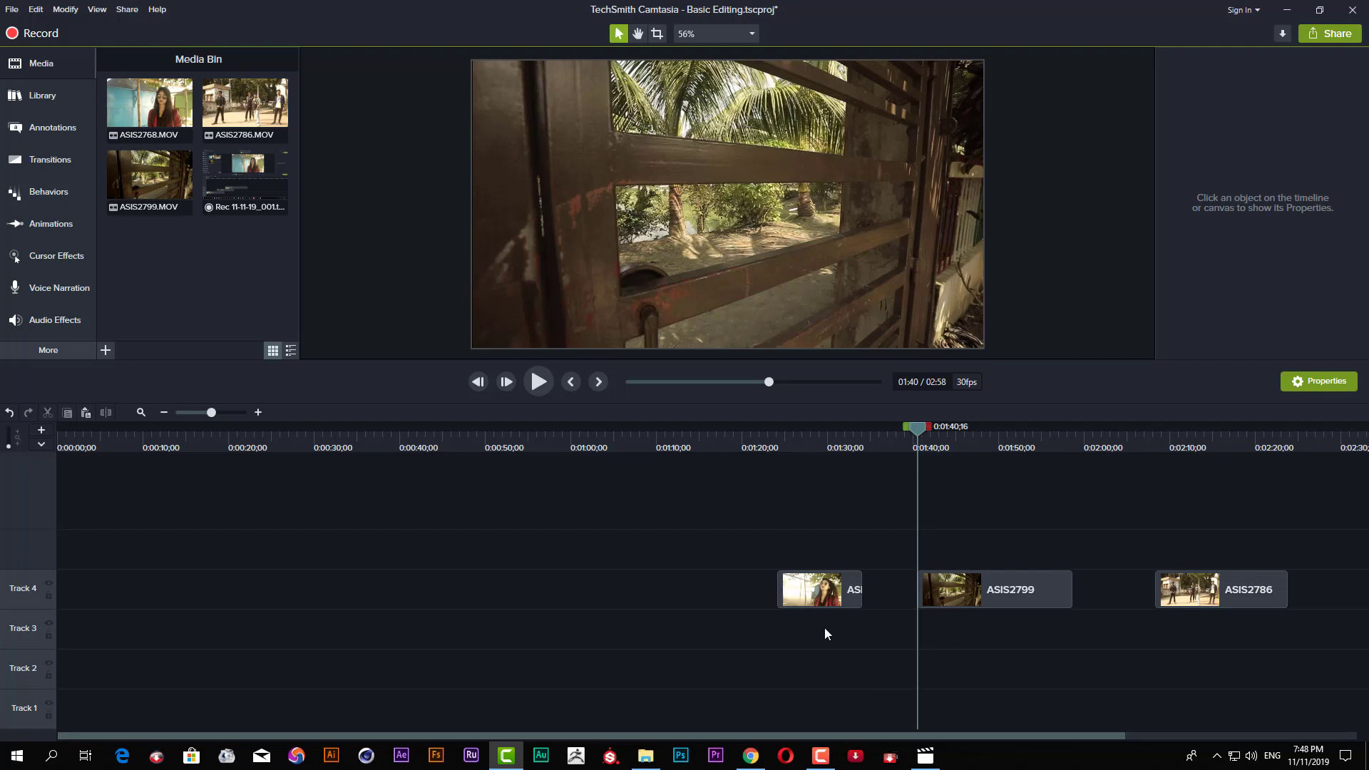
left_click_drag(764, 537, 874, 663)
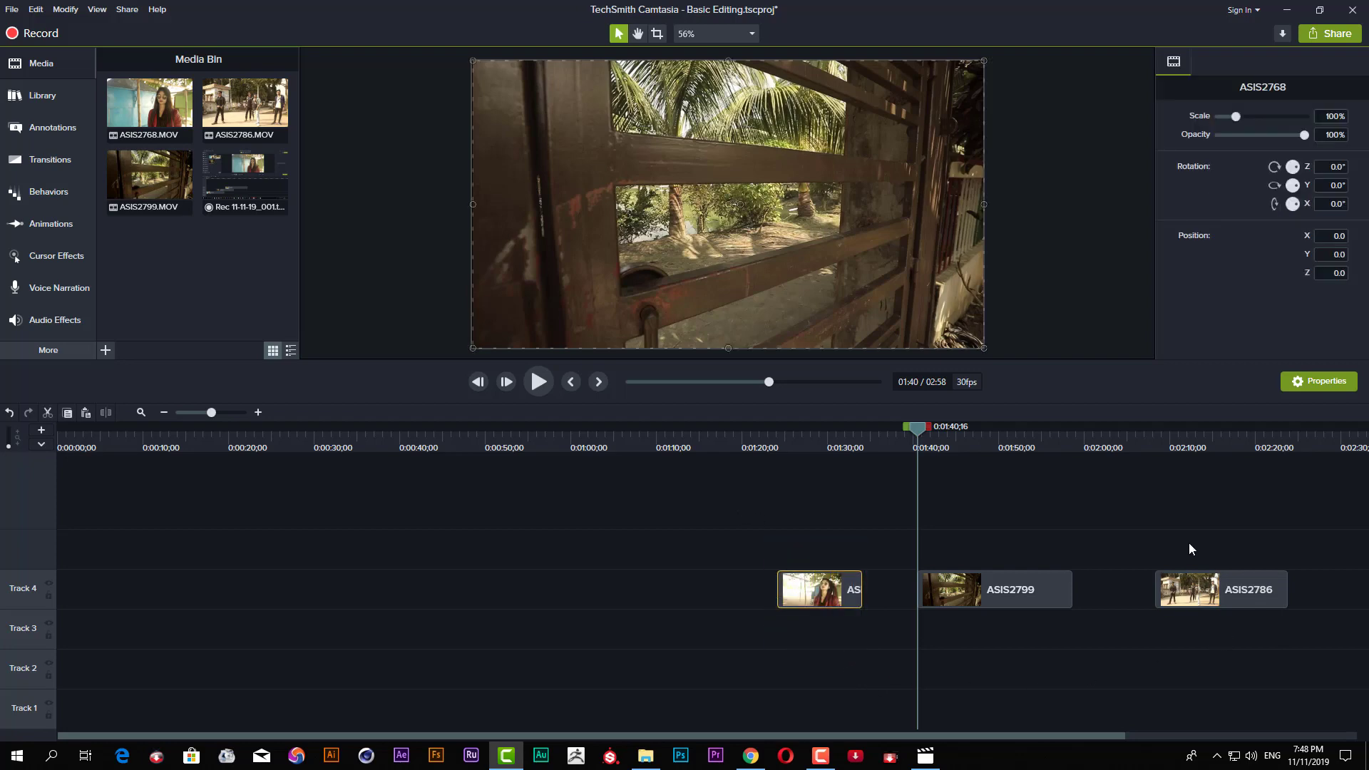
left_click_drag(1188, 542, 1256, 657)
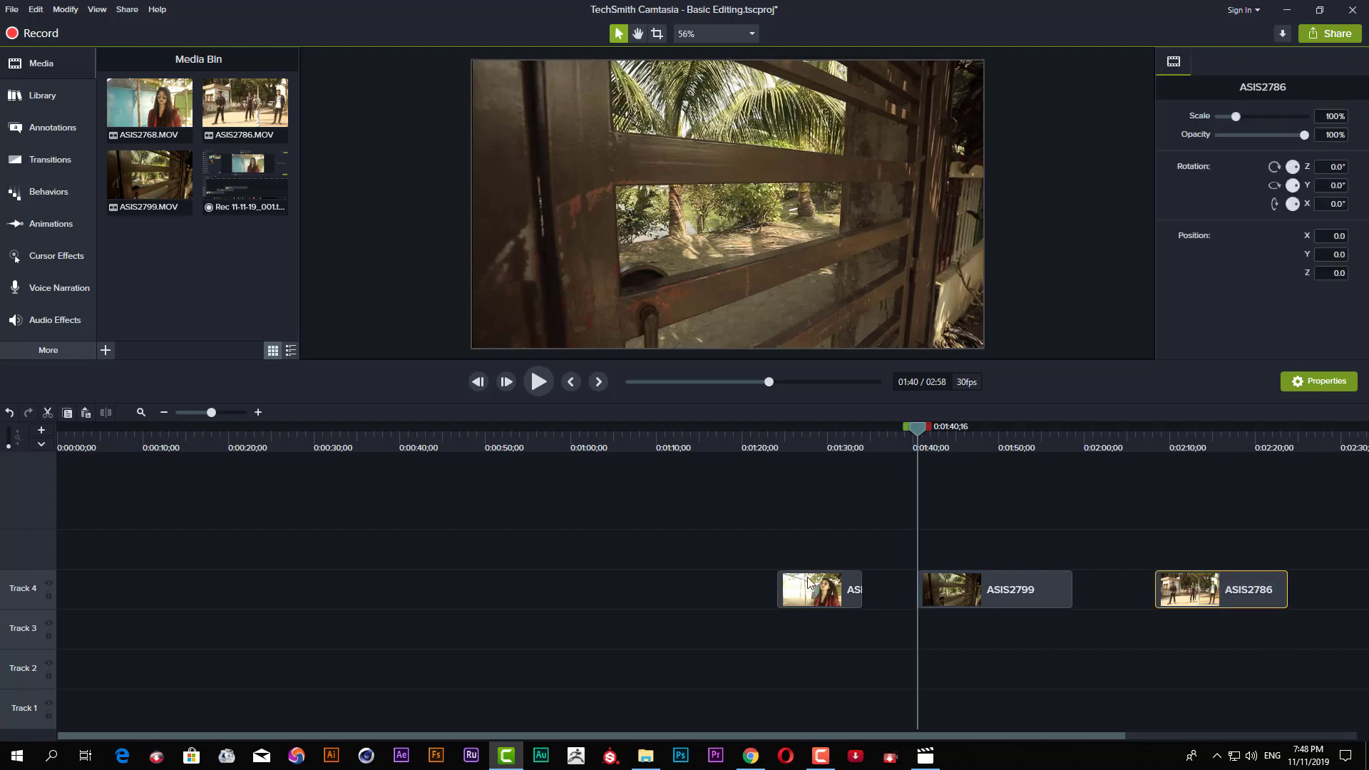
left_click_drag(1070, 531, 864, 654)
left_click(859, 668)
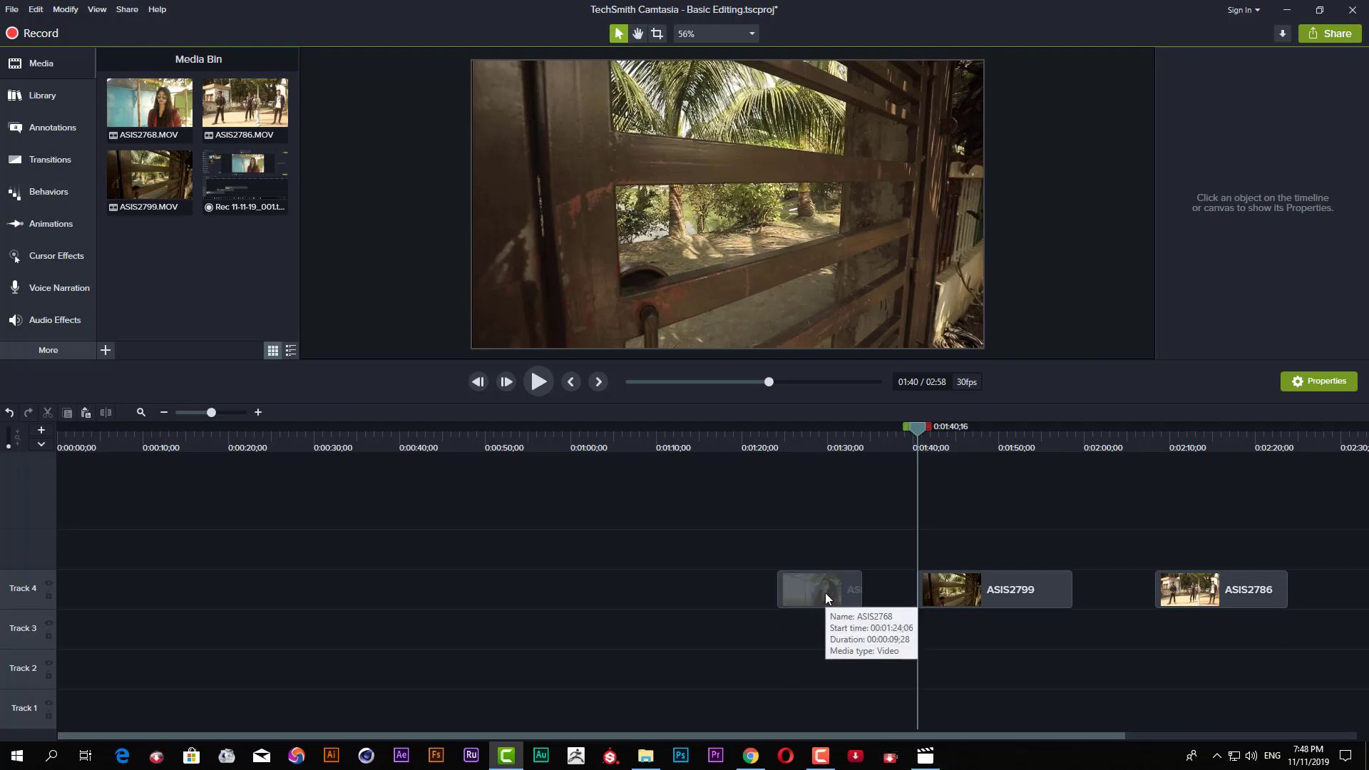
- Ripple move ASIS2768 and all clips after it on Track 4 about 54 seconds earlier, starting ASIS2768 at about 0:00:30
left_click_drag(824, 593, 372, 588)
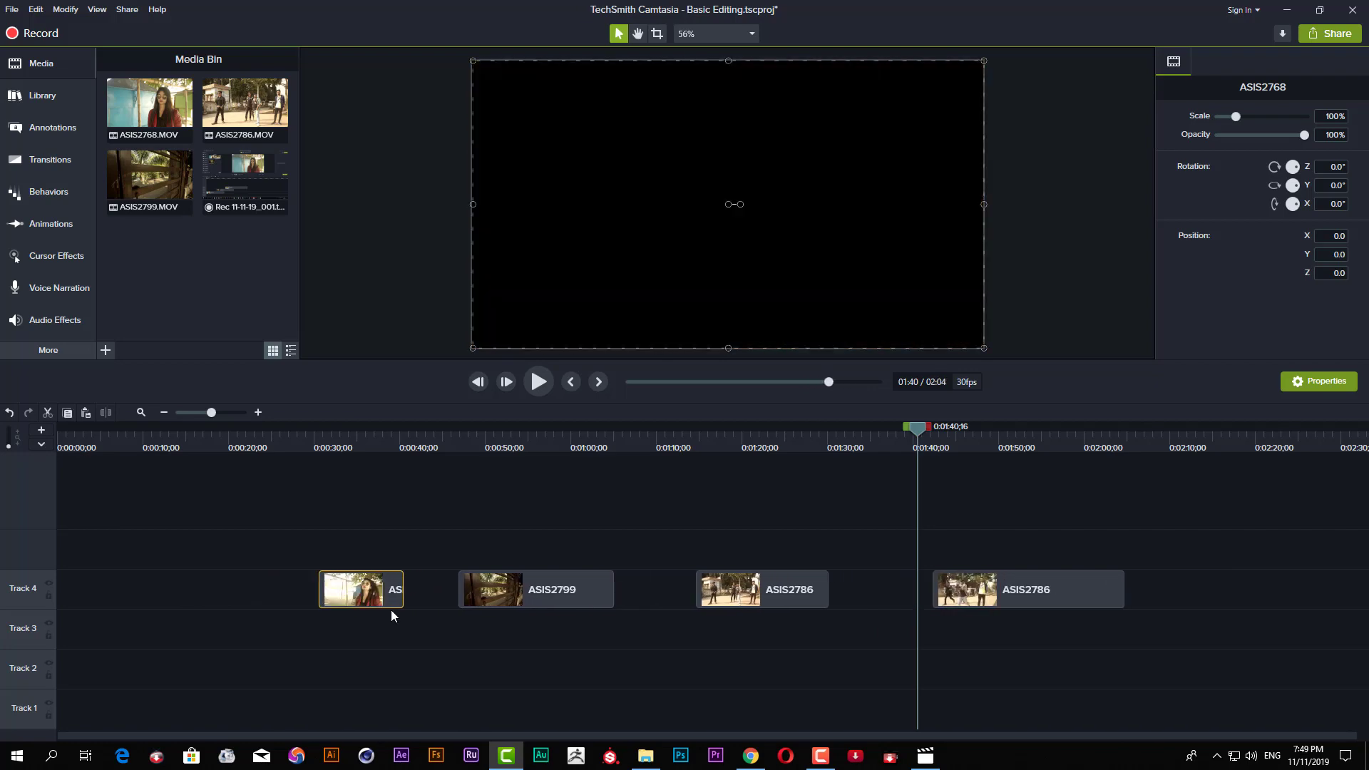